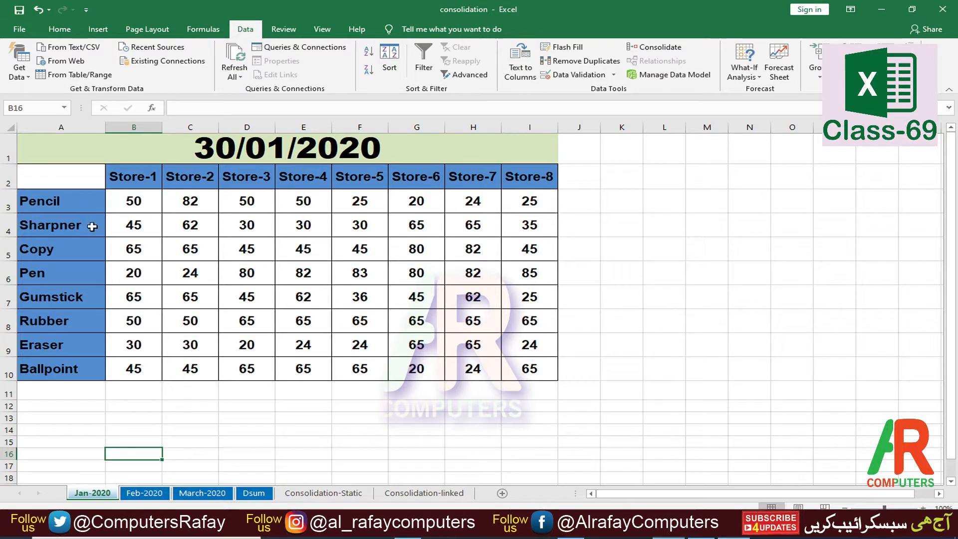
Examine the item labels and store headers on Jan-2020, and view the Feb-2020 and March-2020 tables.
left_click_drag(73, 201, 72, 361)
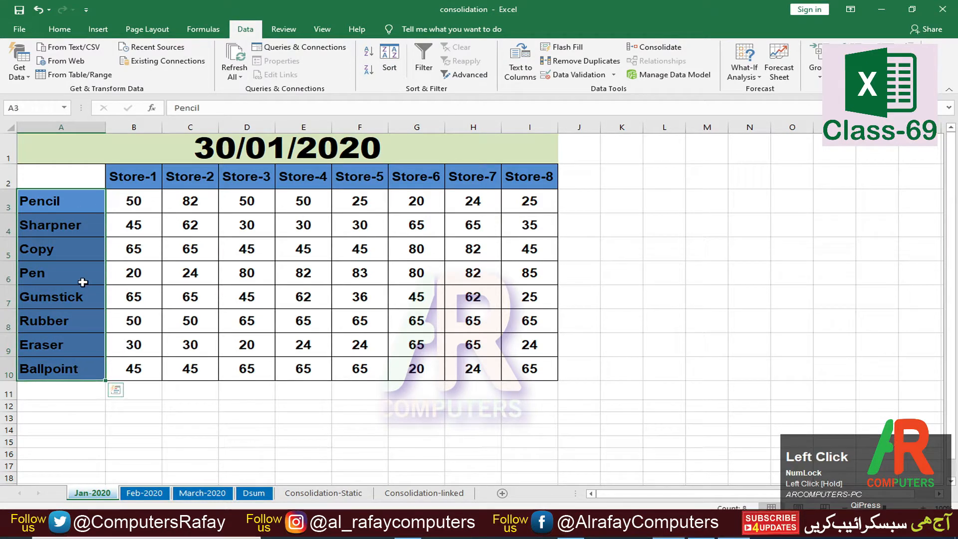
left_click_drag(135, 175, 529, 177)
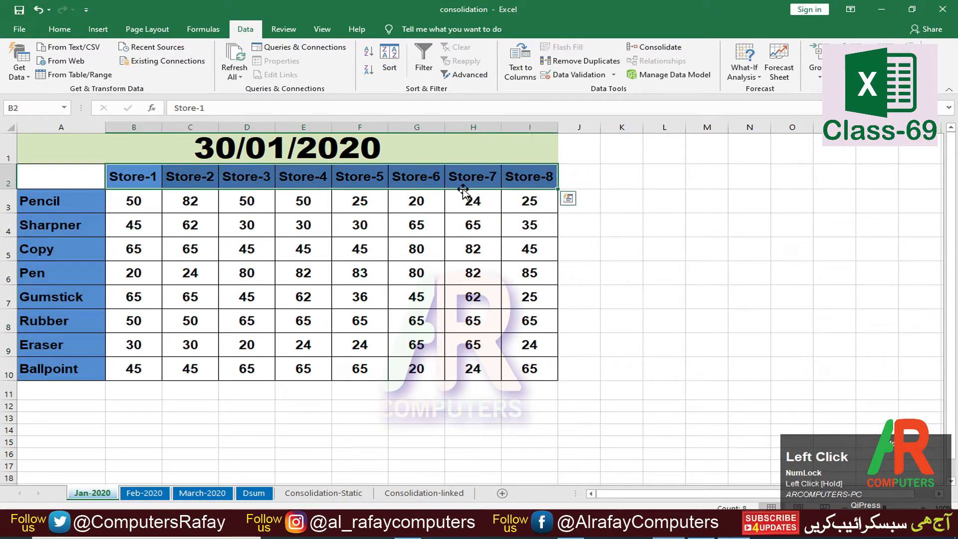
left_click(125, 202)
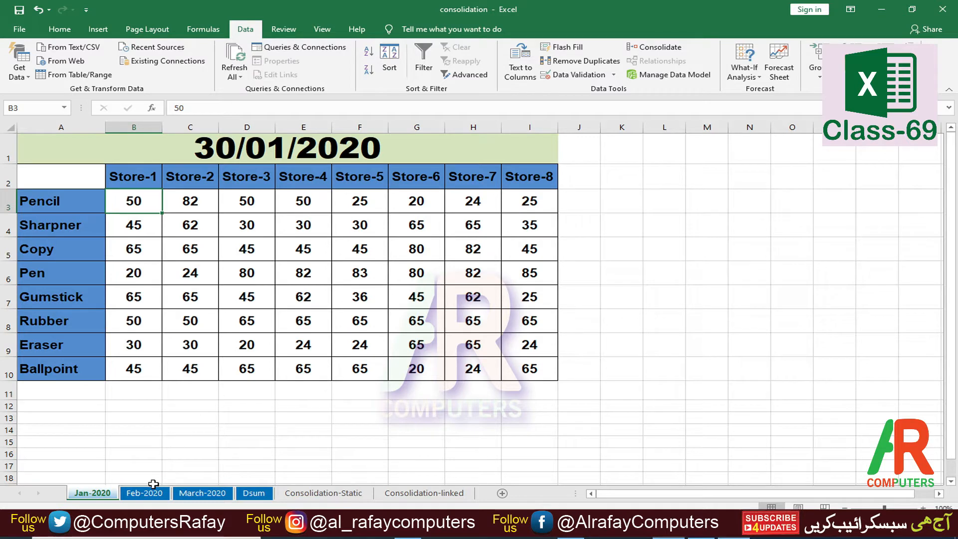
left_click(144, 493)
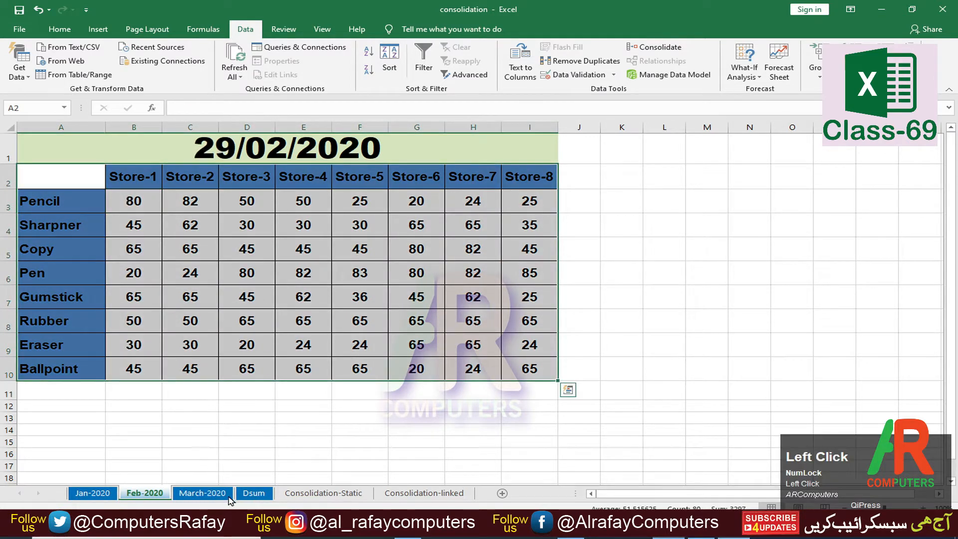
left_click(222, 496)
left_click(93, 493)
left_click(177, 302)
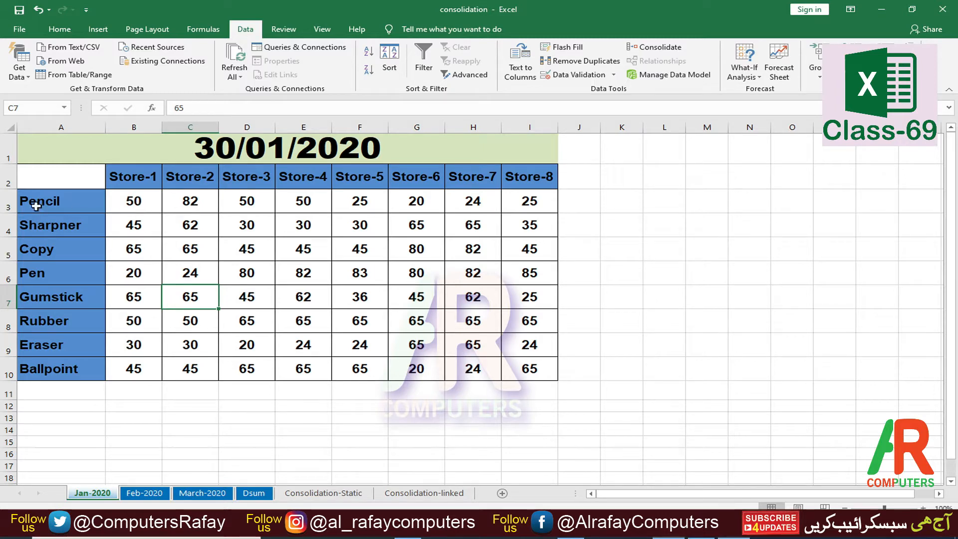
Compare the Pencil quantity for Store-1 in cell B3 across the Jan-2020, Feb-2020 and March-2020 sheets.
left_click(132, 200)
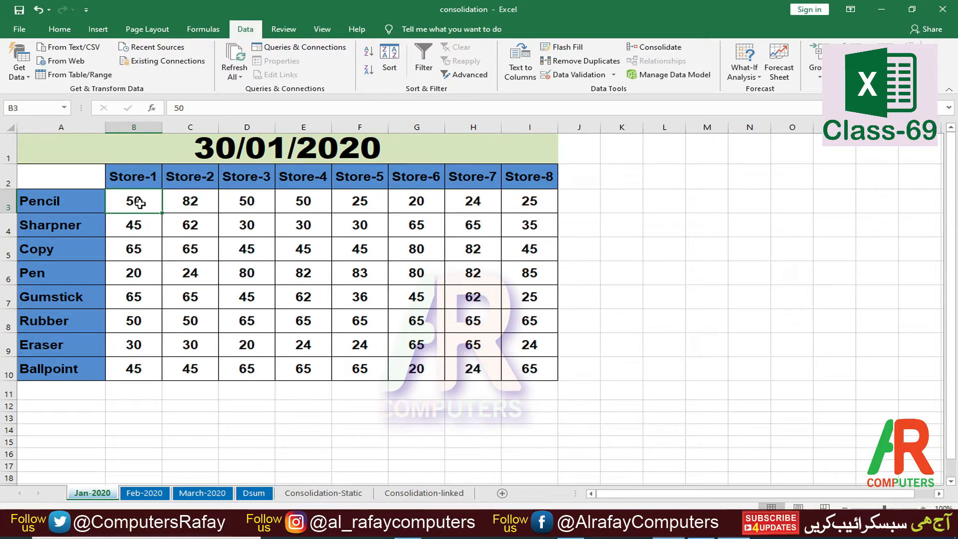
left_click(146, 493)
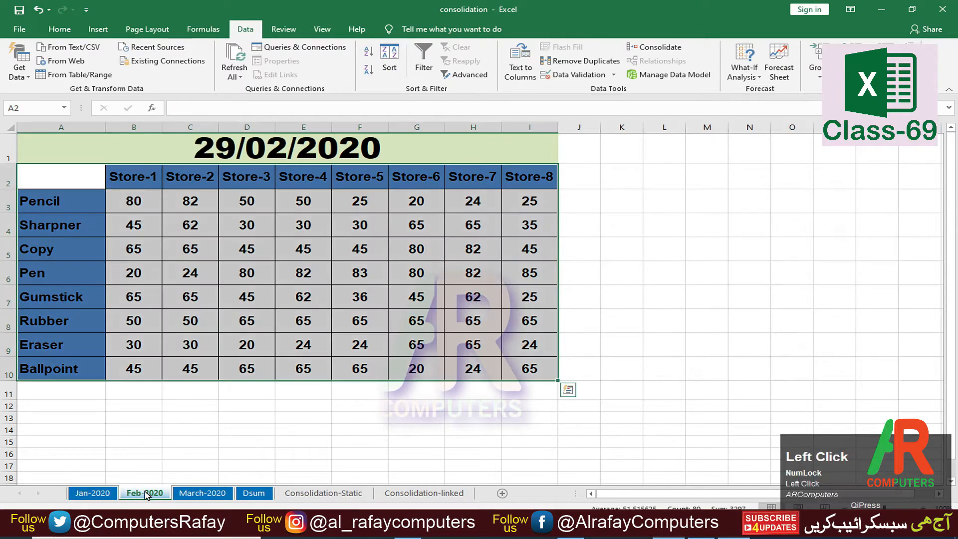
left_click(131, 202)
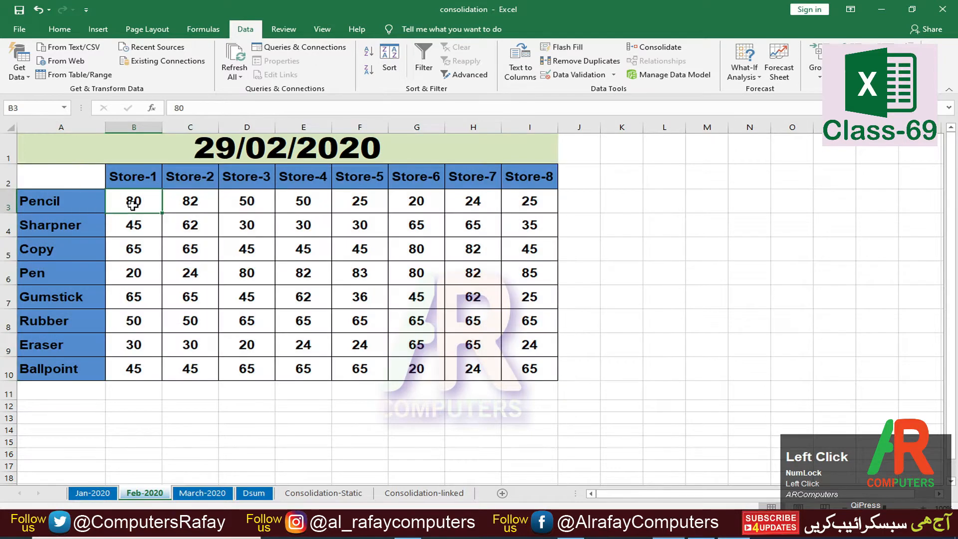
left_click(196, 494)
left_click(138, 205)
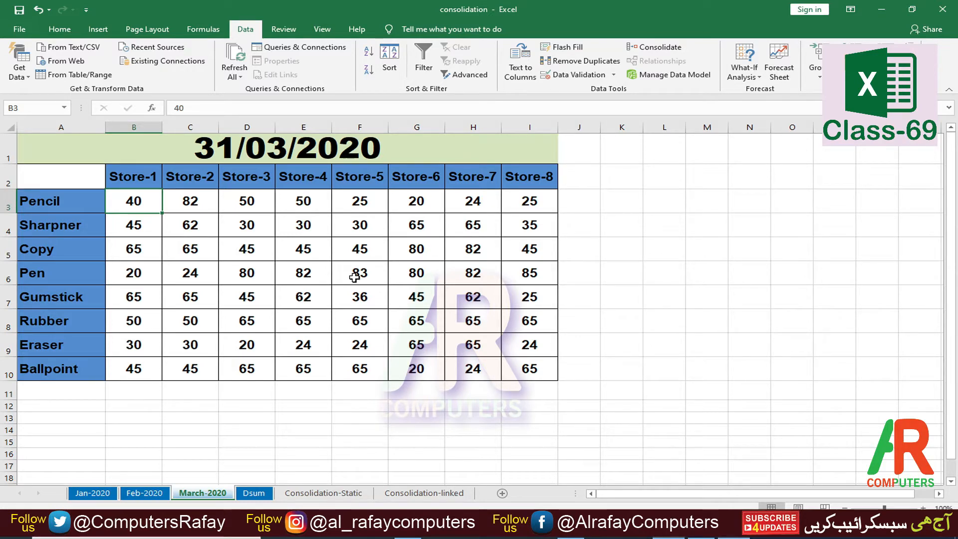
left_click(95, 493)
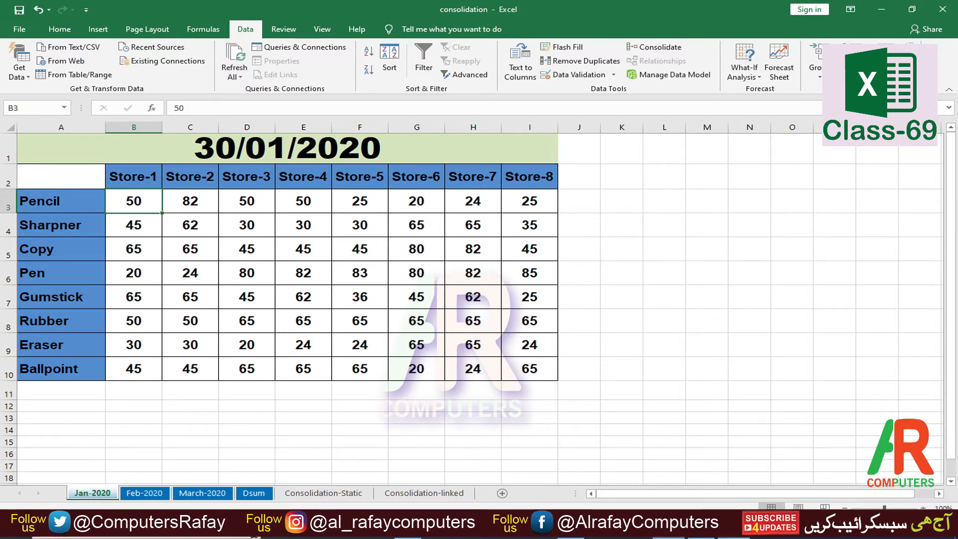
Look over the Dsum sheet and the three monthly sheets that supply its data.
left_click(253, 495)
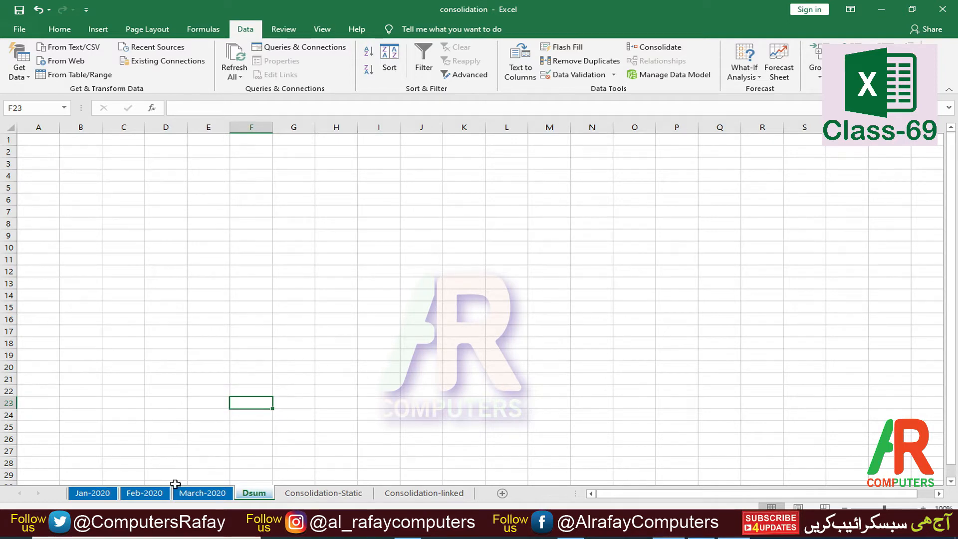
left_click(92, 493)
key("ctrl+Page_Down")
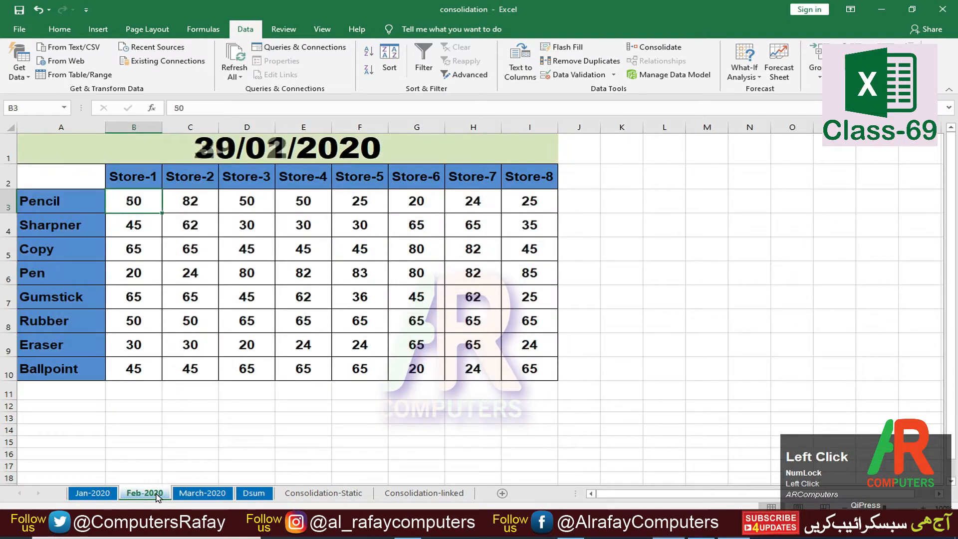
key("ctrl+Page_Down")
left_click(93, 493)
key("ctrl+Page_Down")
key("ctrl+Page_Down")
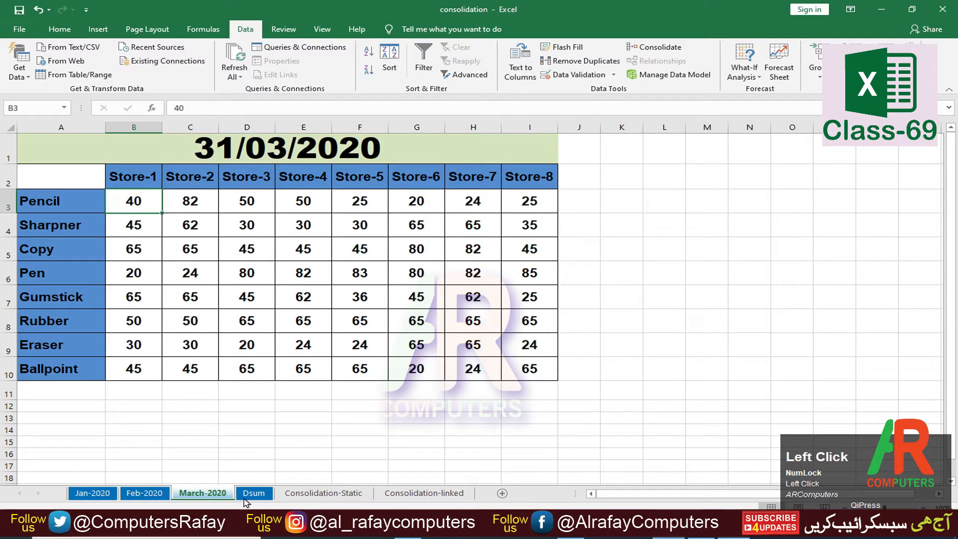
left_click(252, 494)
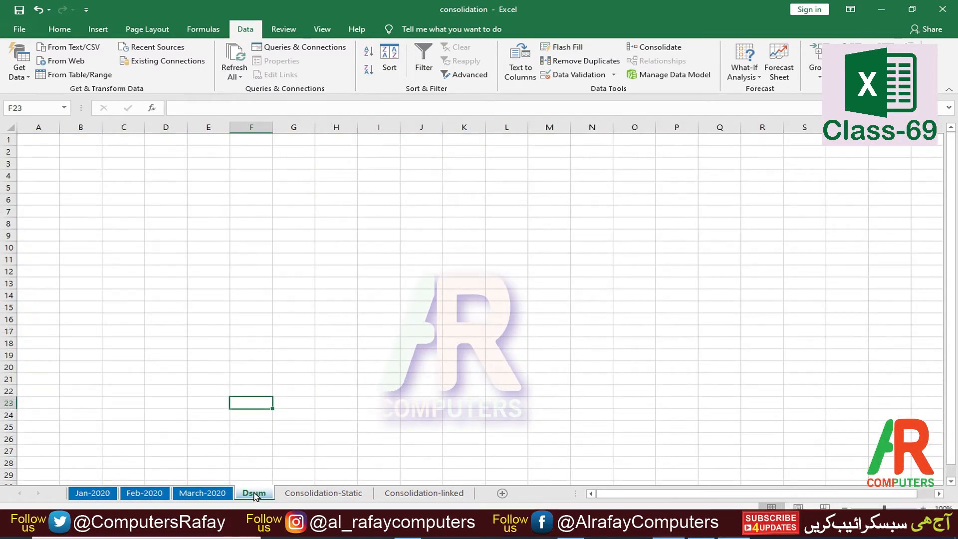
left_click(92, 493)
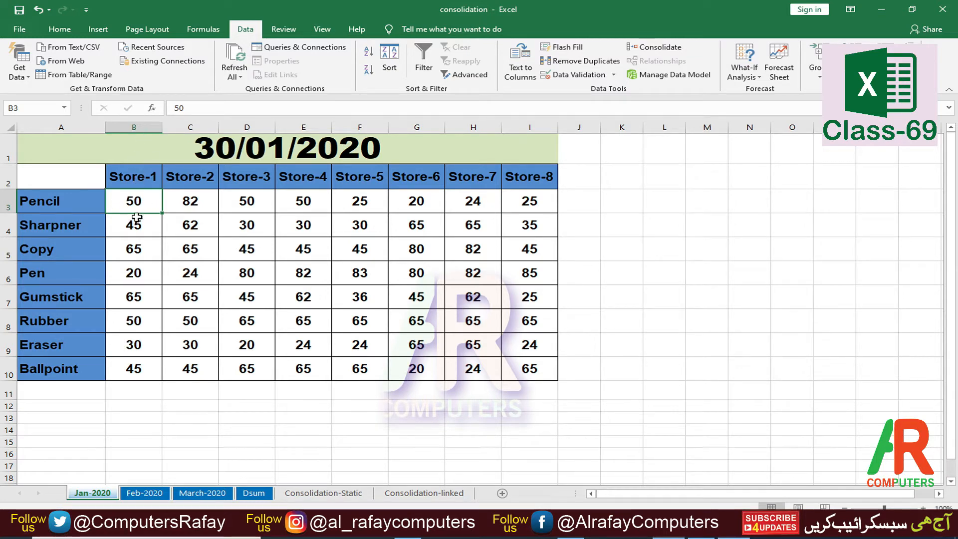
Examine the Jan-2020 table's quantities in B3:I10, item labels in A3:A10 and store headers in B2:I2.
left_click_drag(150, 208, 534, 370)
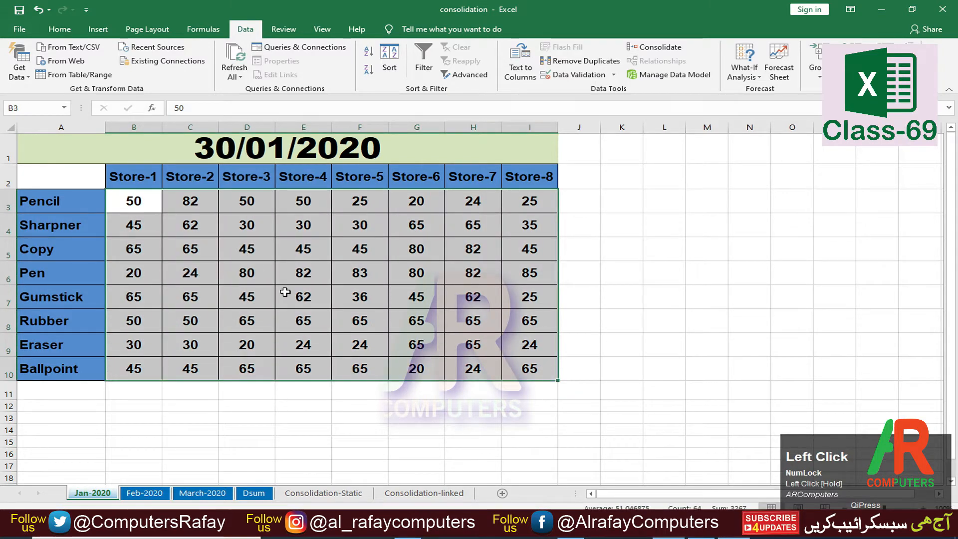
left_click(190, 225)
left_click_drag(77, 212, 64, 364)
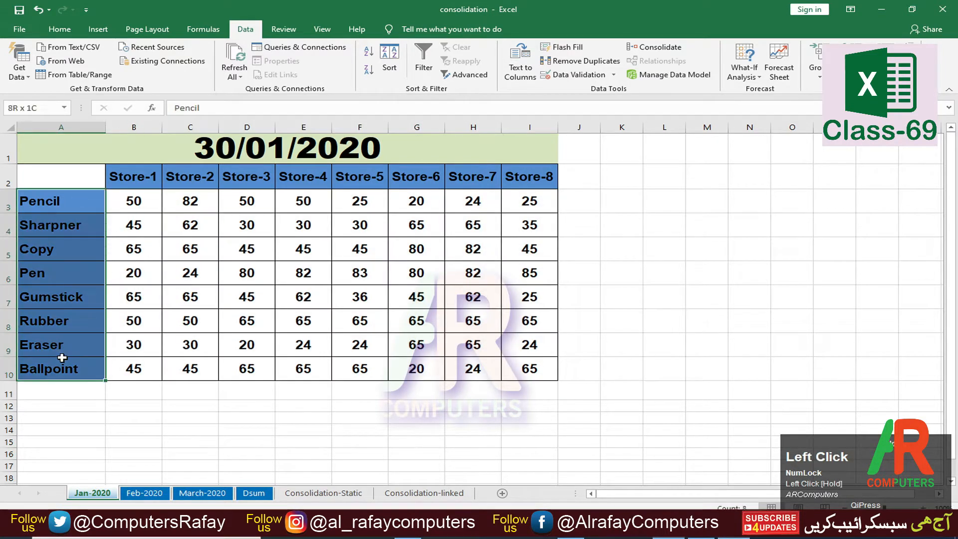
left_click(203, 227)
left_click_drag(129, 176, 554, 177)
left_click(450, 252)
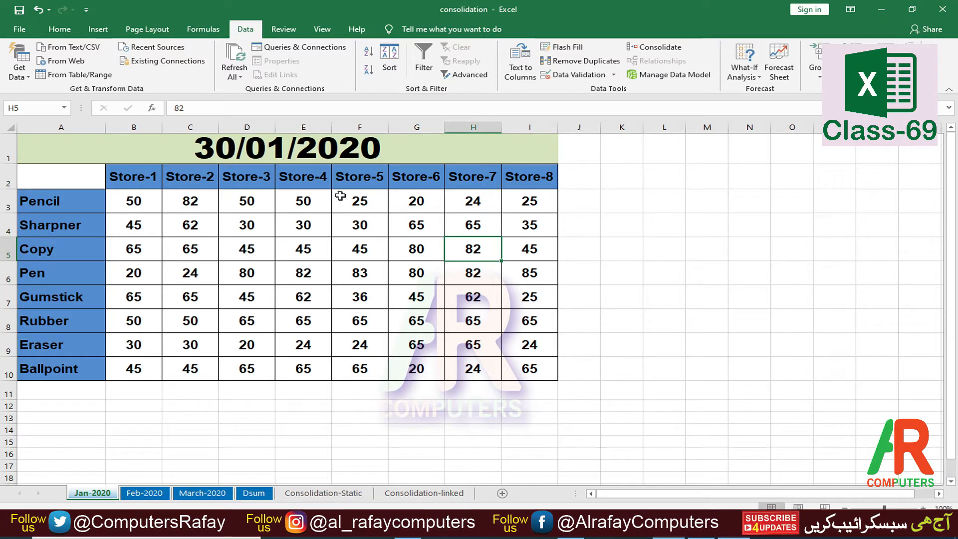
Check that the three monthly sheets share the same table layout, and locate Pencil's Store-1 cell B3 on Jan-2020.
left_click(144, 493)
left_click(202, 494)
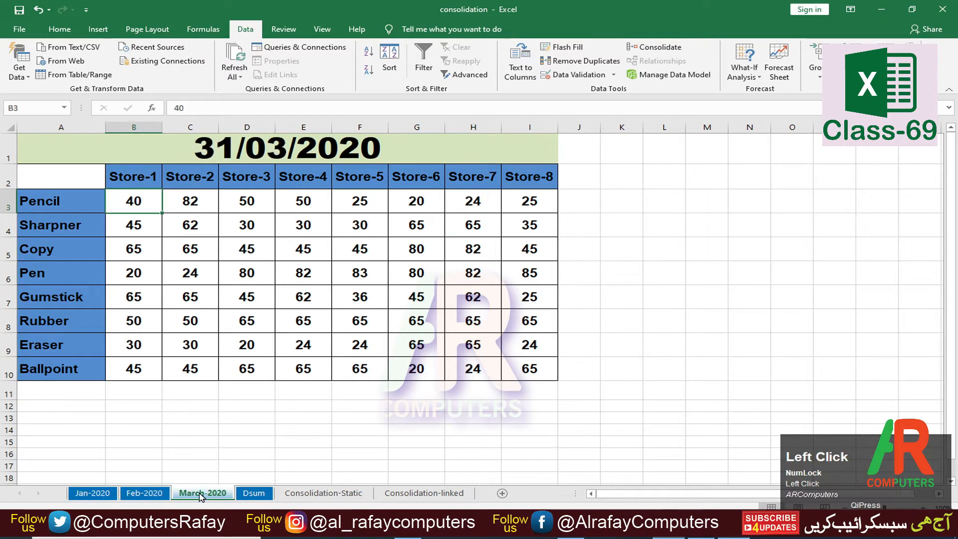
left_click(95, 493)
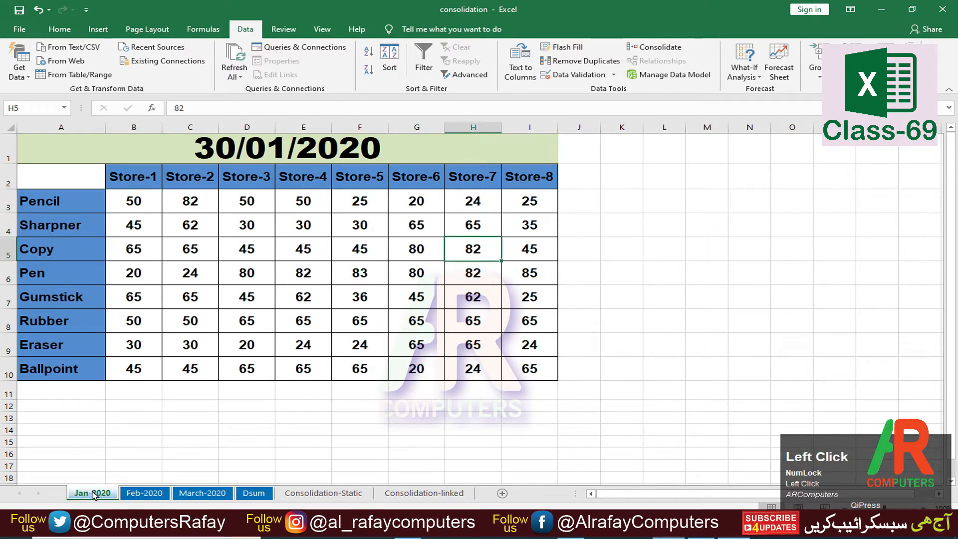
left_click(134, 494)
left_click(202, 493)
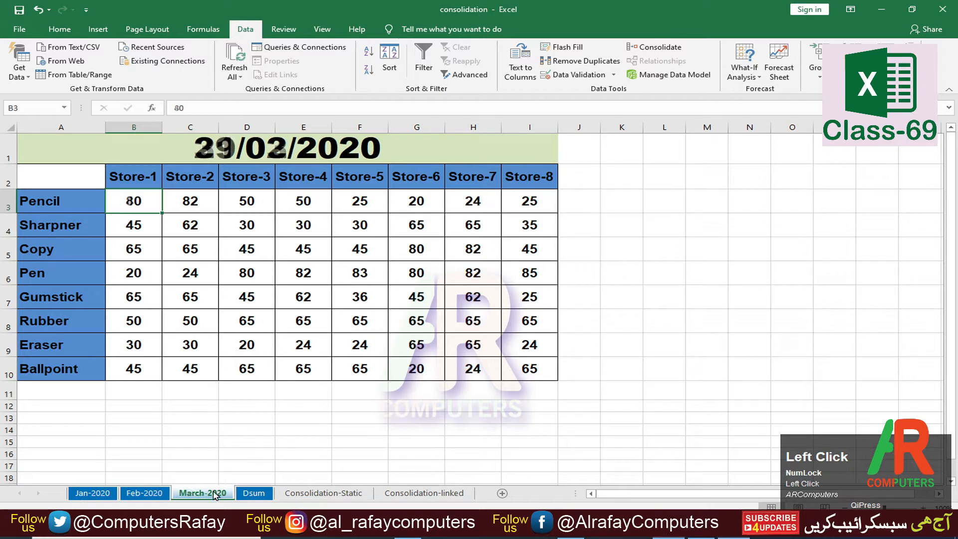
left_click(92, 494)
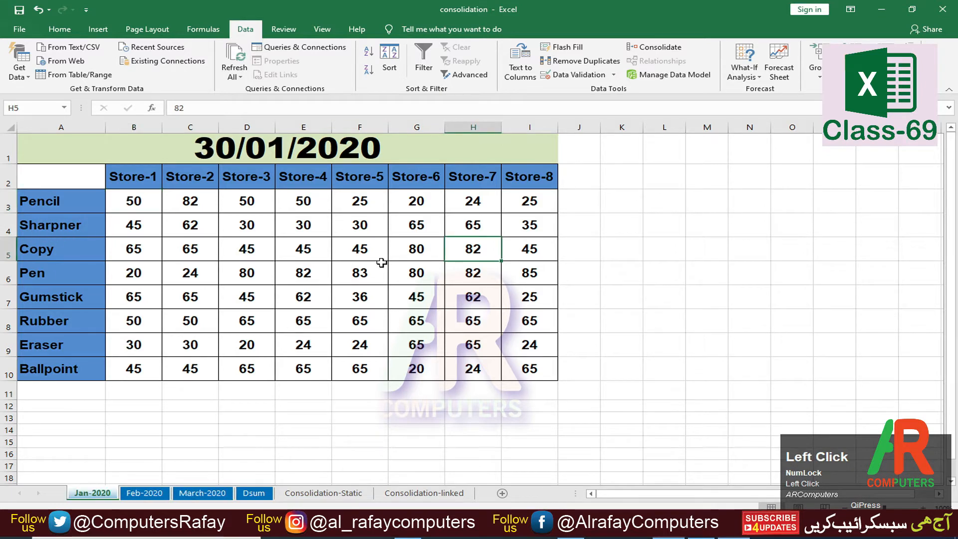
left_click(254, 495)
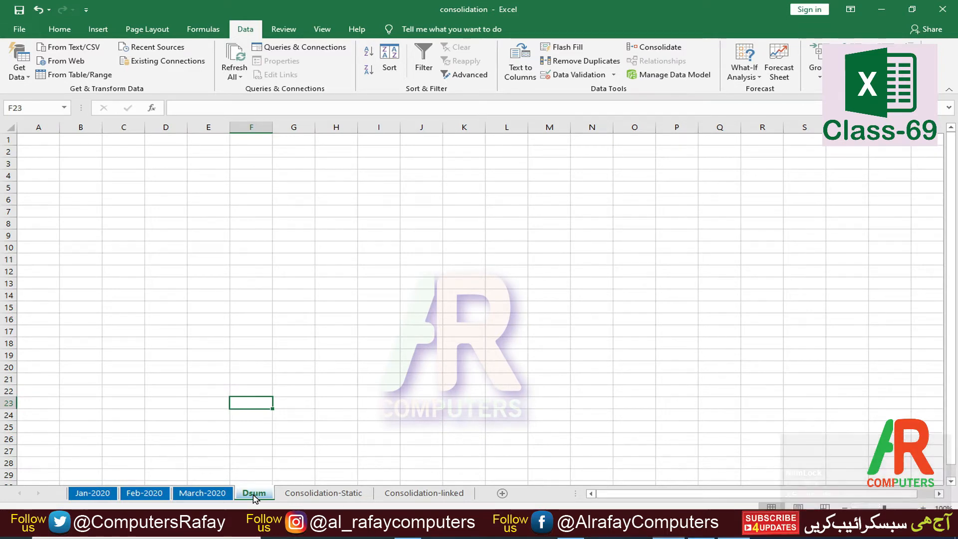
left_click(90, 494)
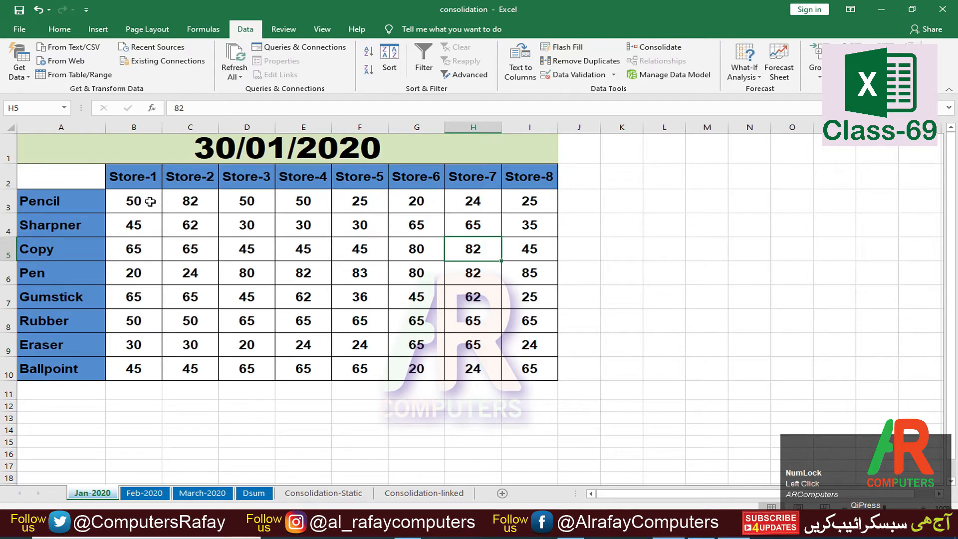
left_click(134, 200)
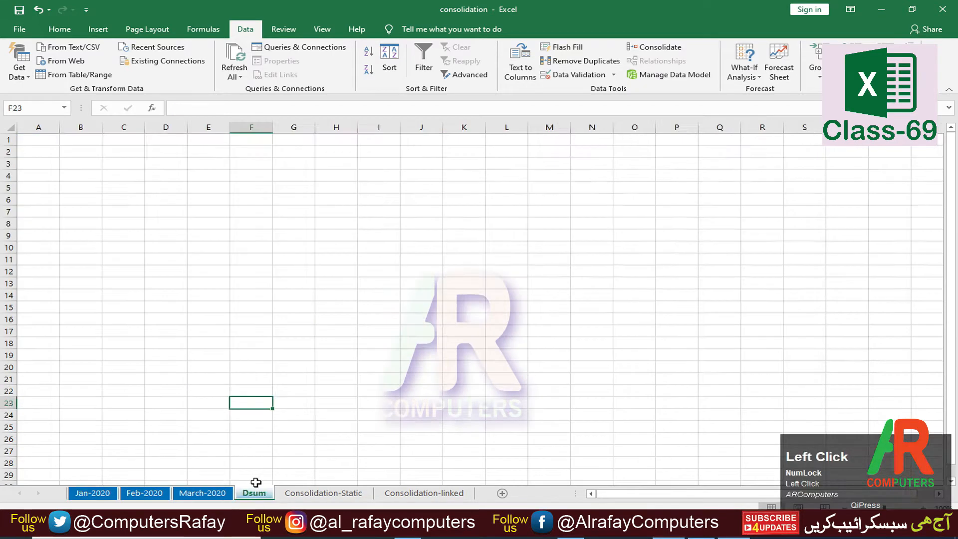
In cell B3 of the Dsum sheet, enter the 3D sum formula =SUM('Jan-2020:March-2020'!B3).
left_click(254, 493)
left_click(80, 163)
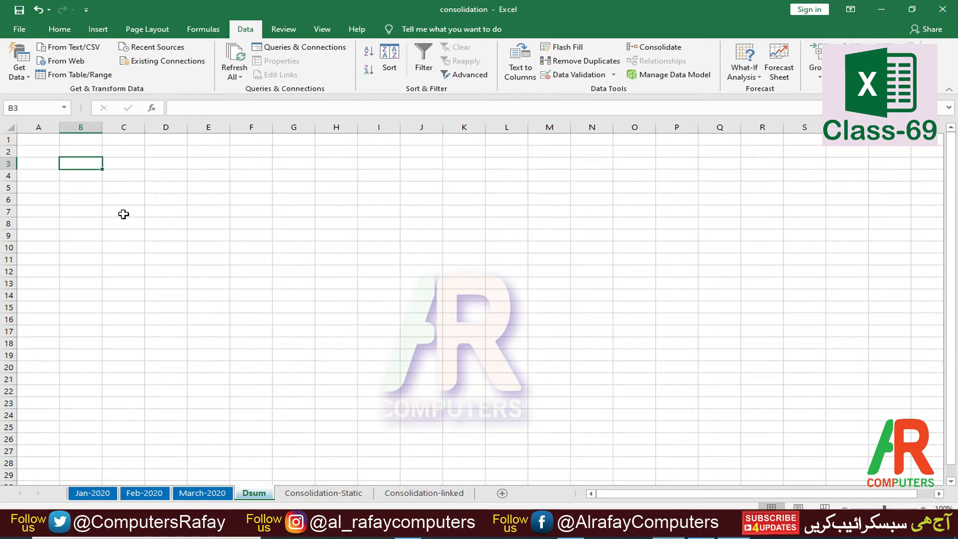
key("alt+equal")
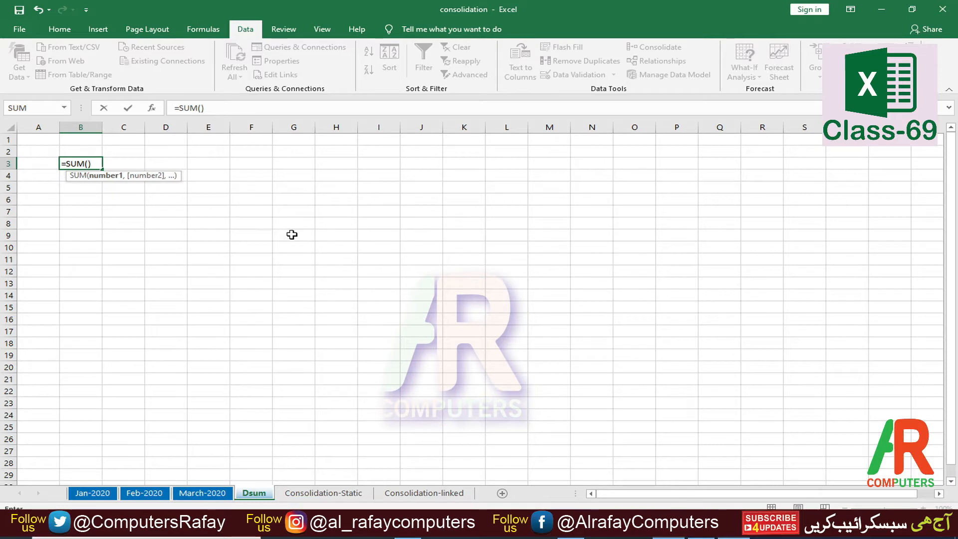
left_click(99, 494)
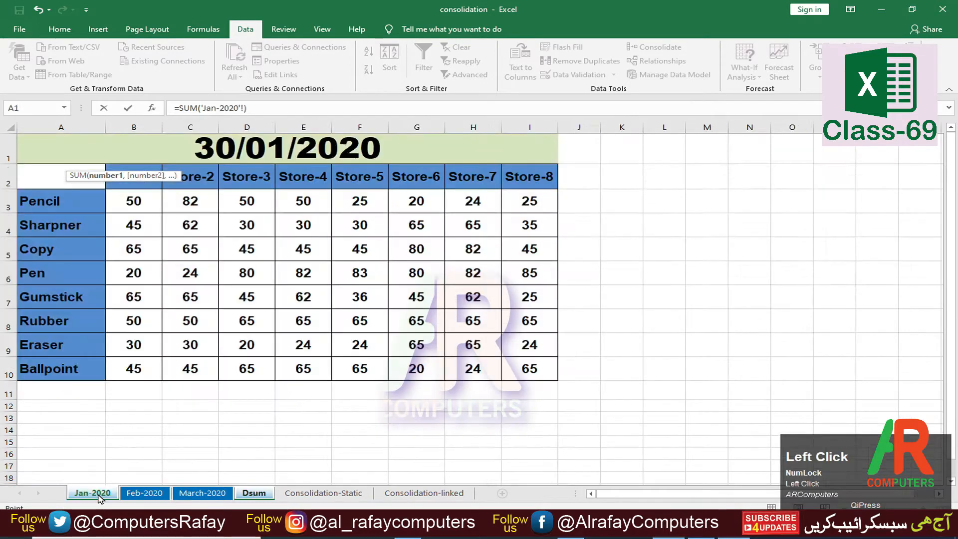
left_click(131, 201)
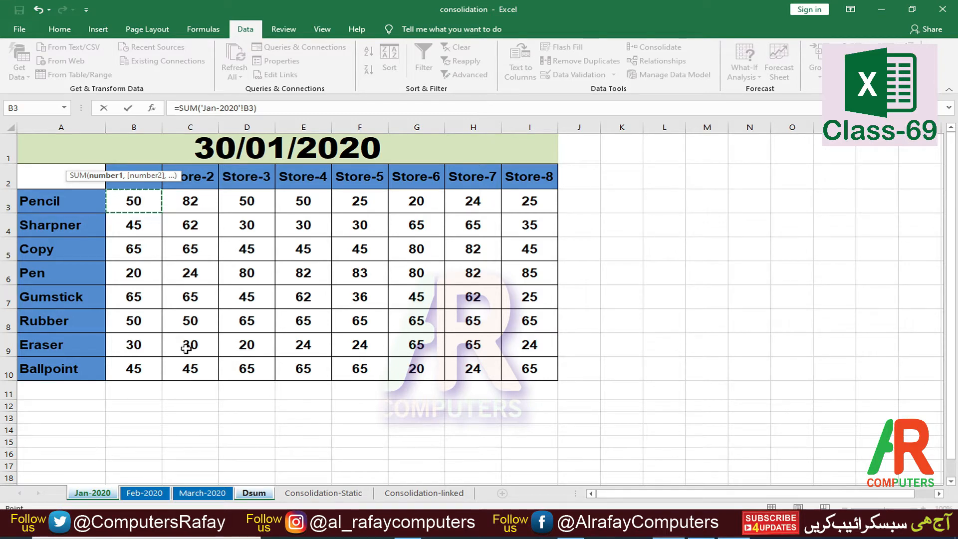
left_click(107, 497, "shift")
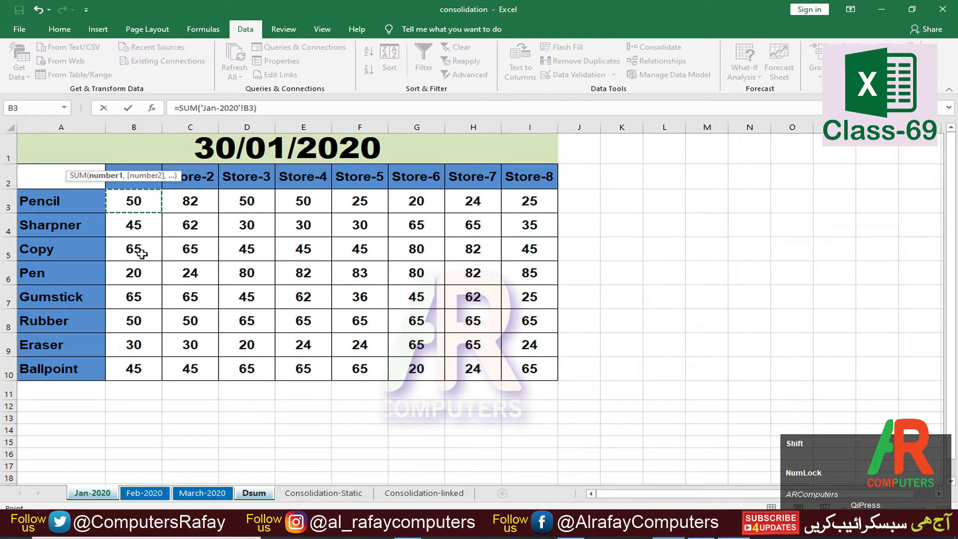
left_click(199, 495, "shift")
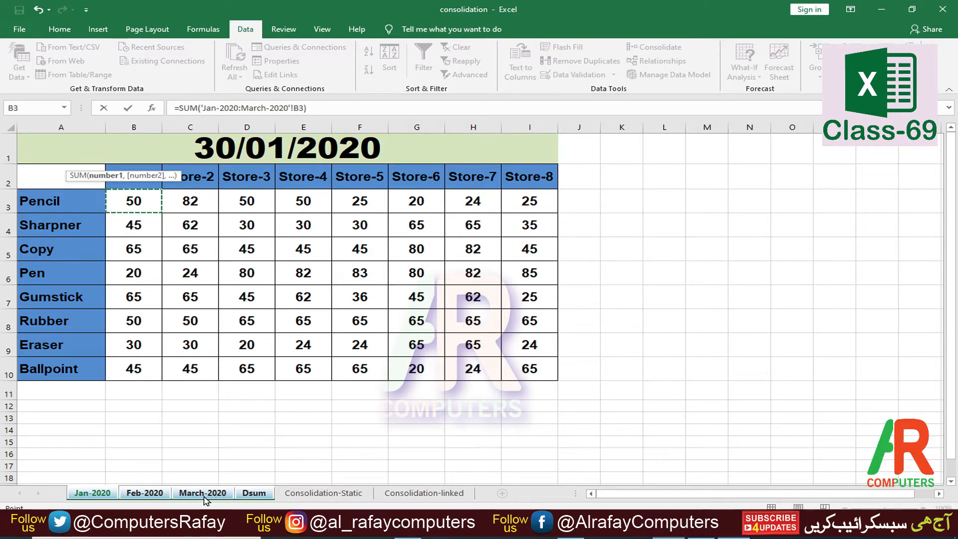
key("Return")
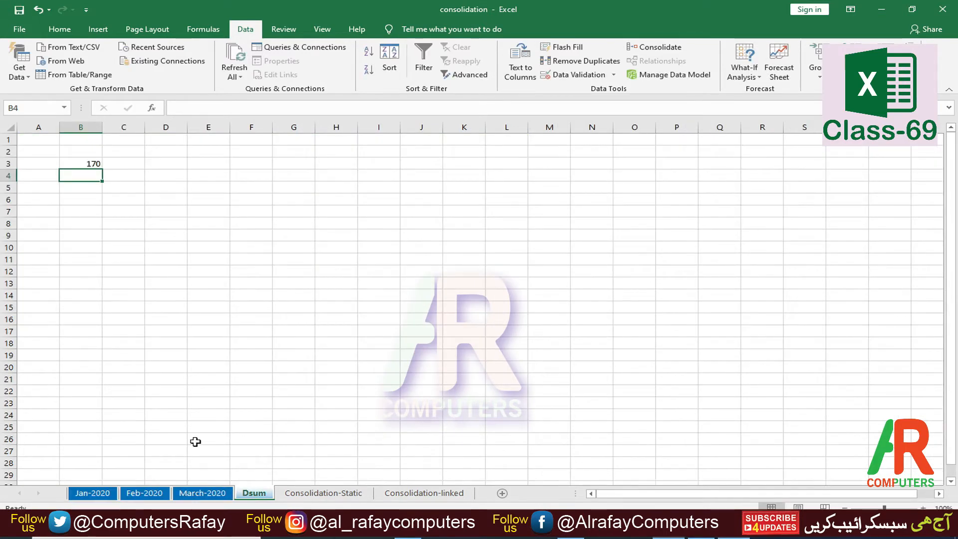
Check the 3D sum in Dsum cell B3 against Pencil's Store-1 quantities in B3 of the three monthly sheets.
left_click(86, 166)
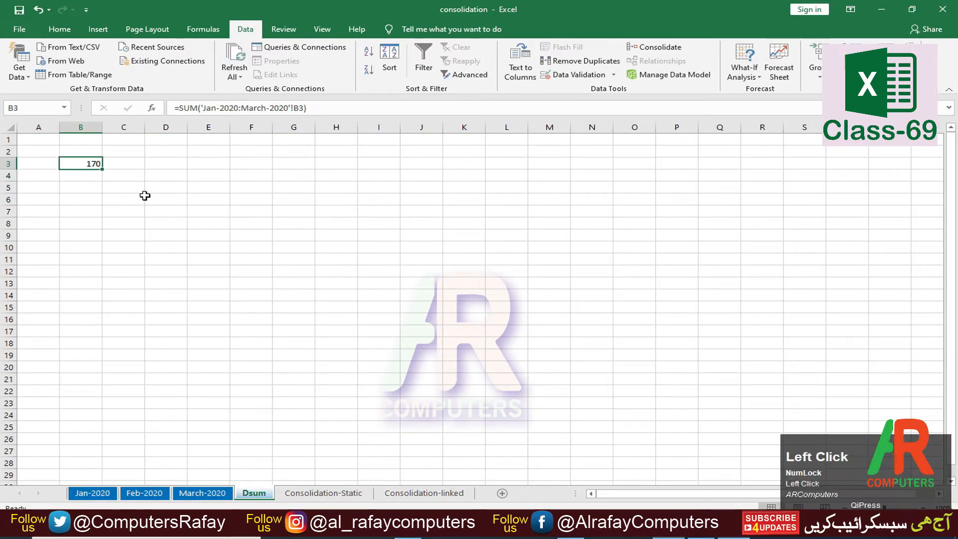
left_click(106, 494)
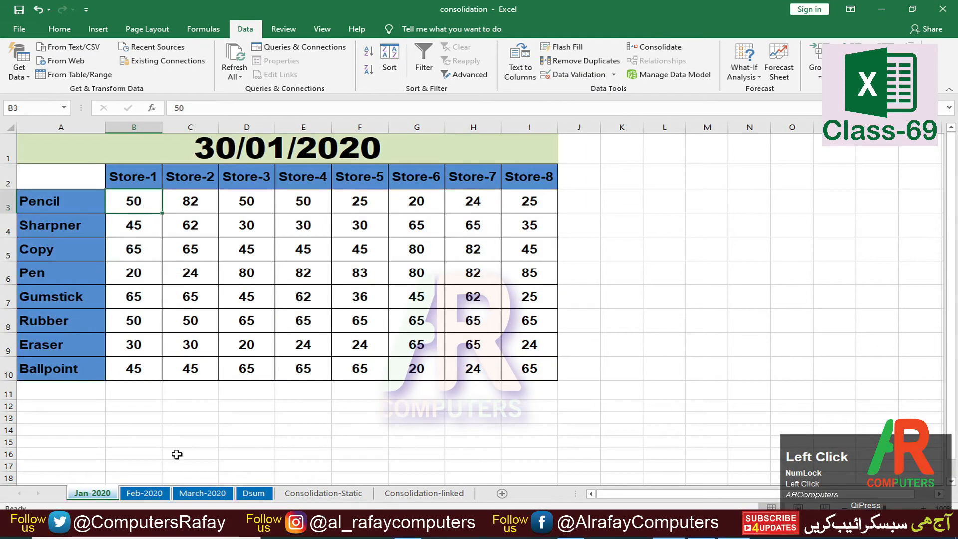
left_click(143, 493)
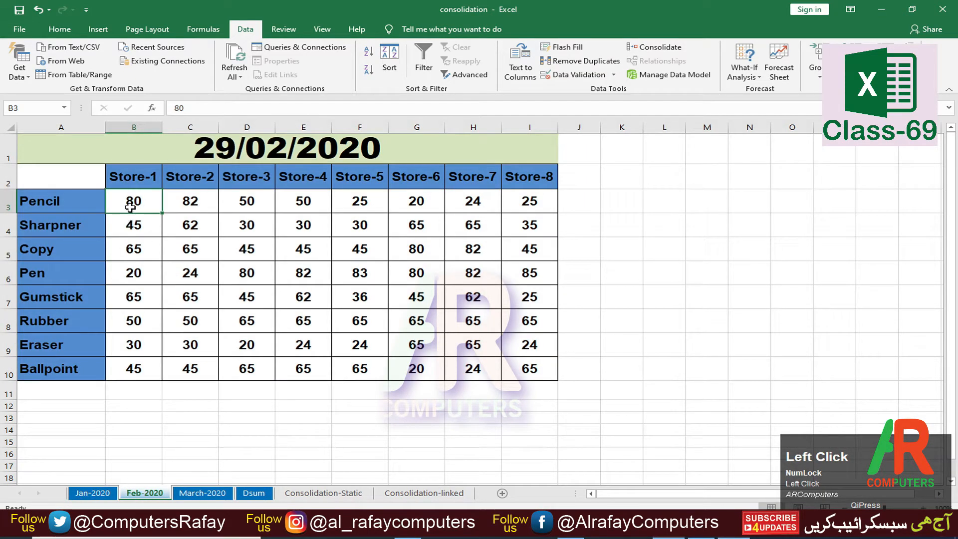
left_click(203, 494)
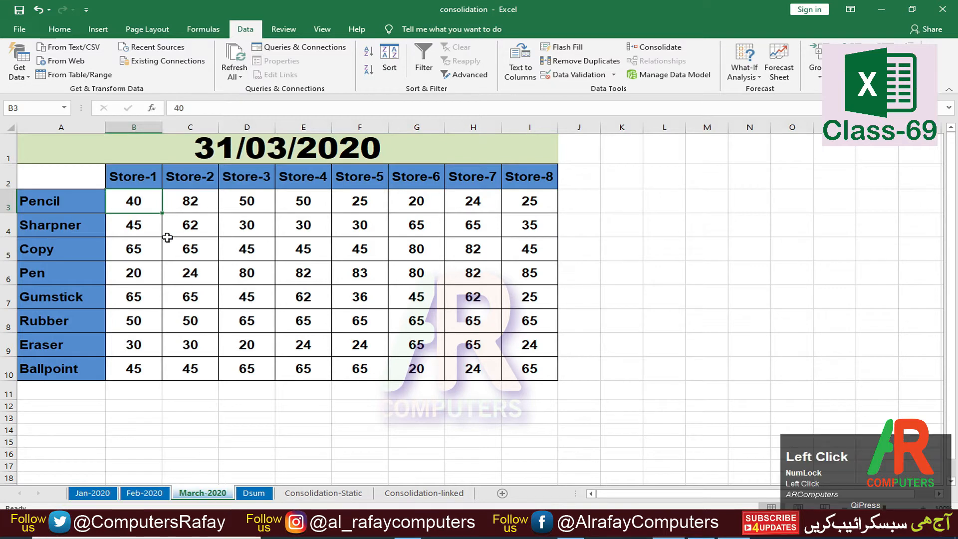
left_click(254, 494)
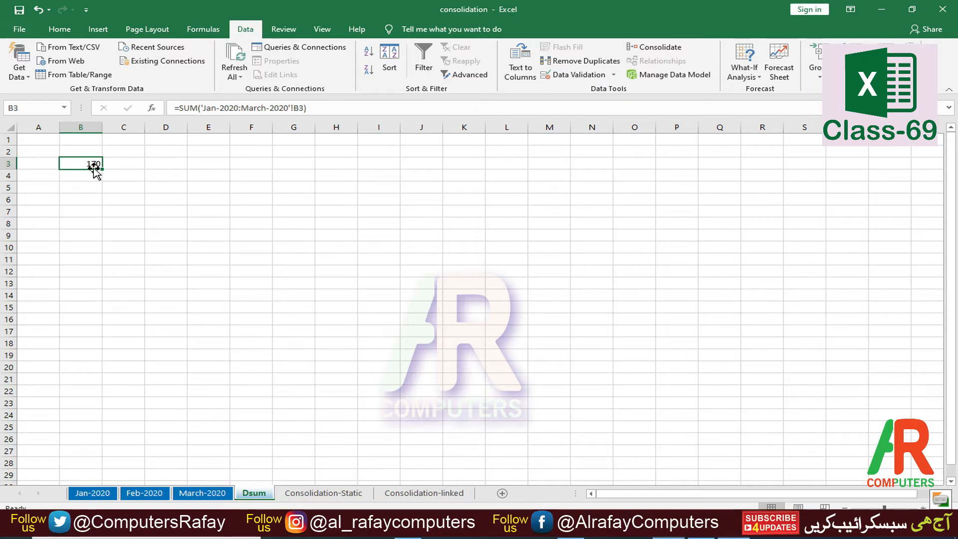
Fill the B3 sum formula on Dsum across row 3 to column J and clear the surplus cell J3.
left_click(124, 198)
left_click(93, 163)
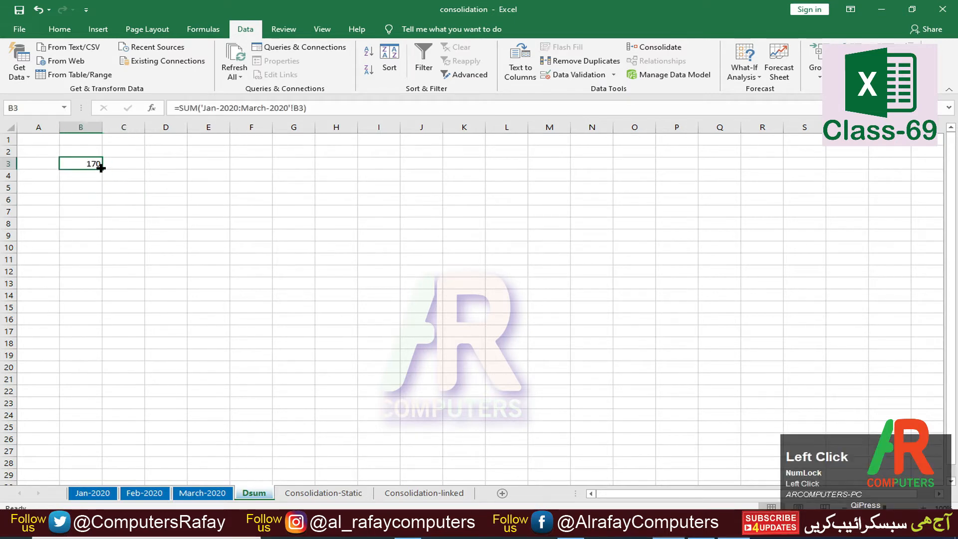
left_click_drag(101, 168, 437, 165)
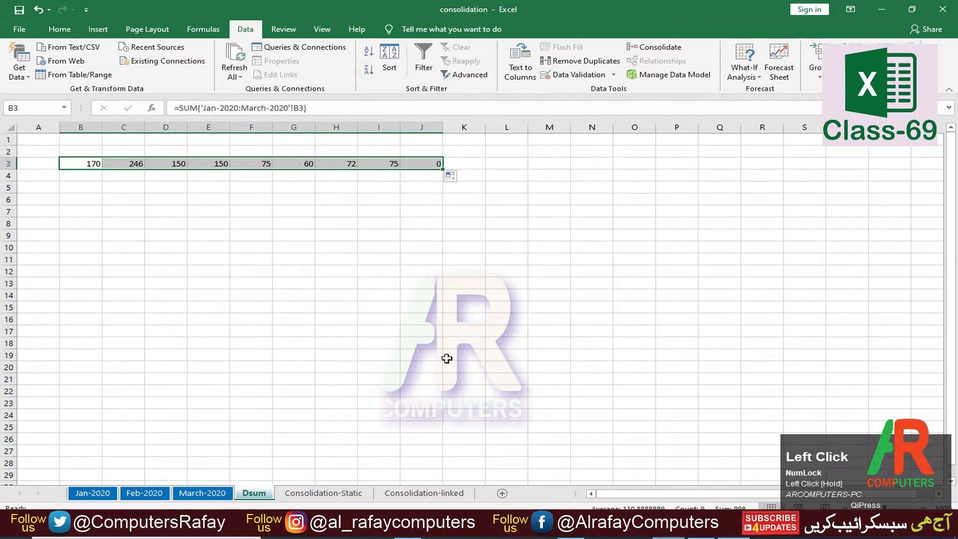
left_click(422, 166)
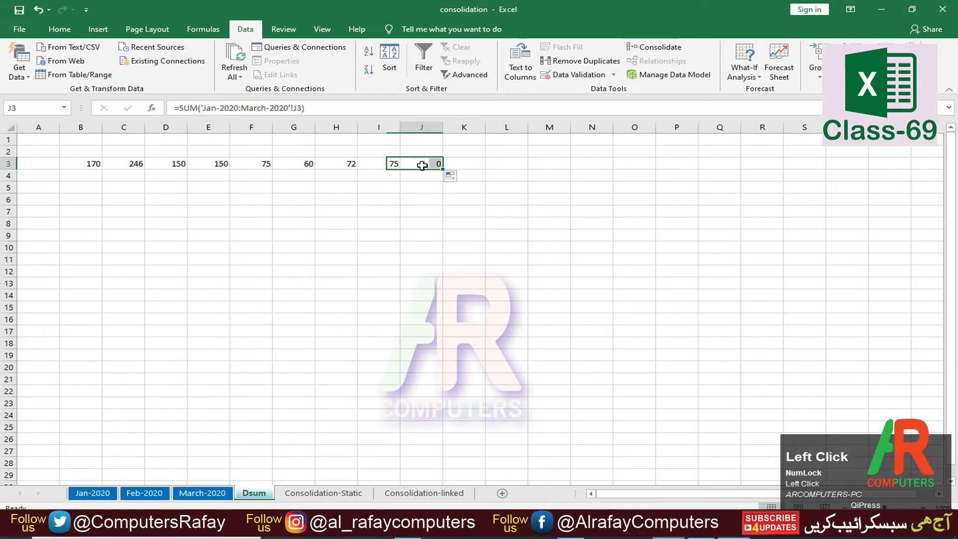
left_click(425, 199)
left_click(425, 168)
key("Delete")
Fill the row 3 formulas in B3:I3 down through row 14 and clear the surplus range B11:K14.
left_click_drag(91, 162, 397, 297)
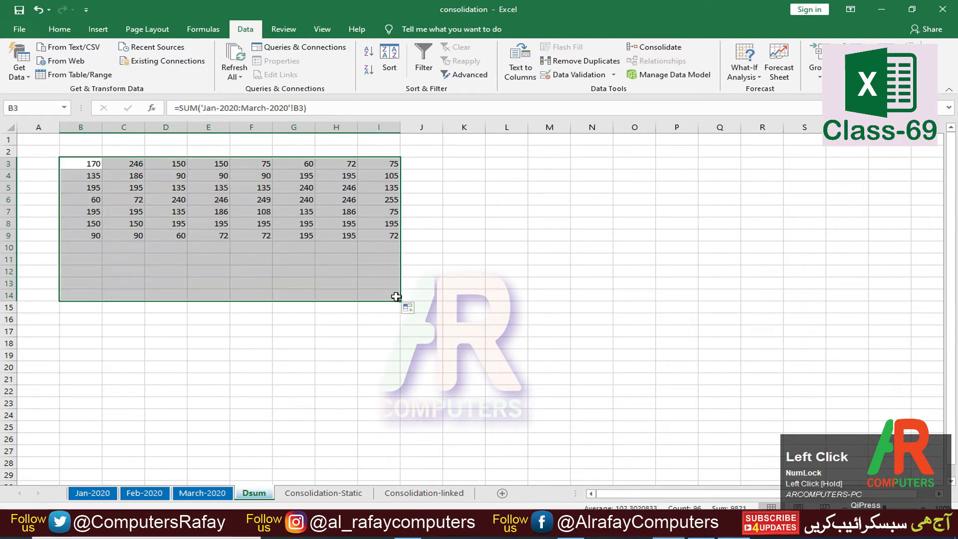
left_click(379, 343)
left_click_drag(79, 261, 458, 300)
key("Delete")
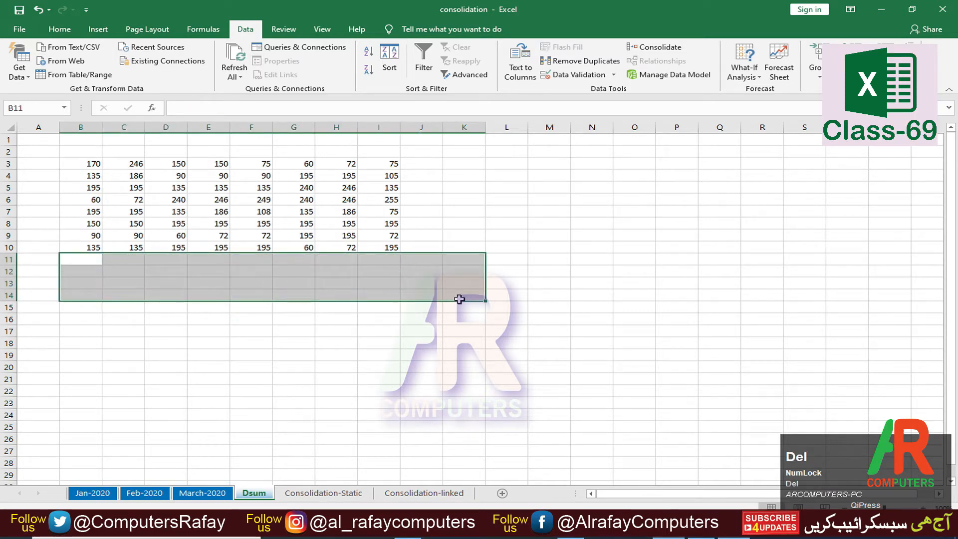
left_click(255, 355)
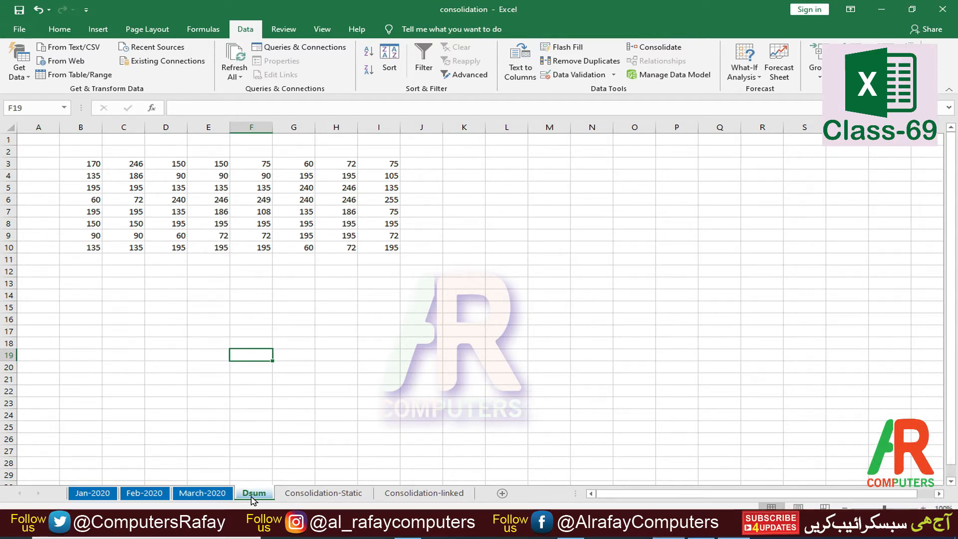
On the Jan-2020 sheet, set Pencil's Store-1 quantity in B3 to 60.
left_click(99, 494)
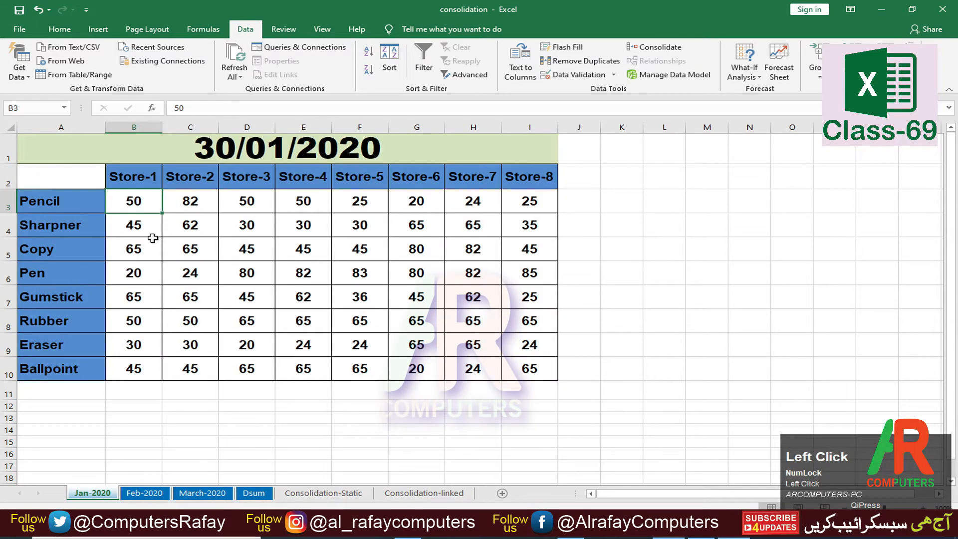
left_click(153, 240)
left_click(140, 203)
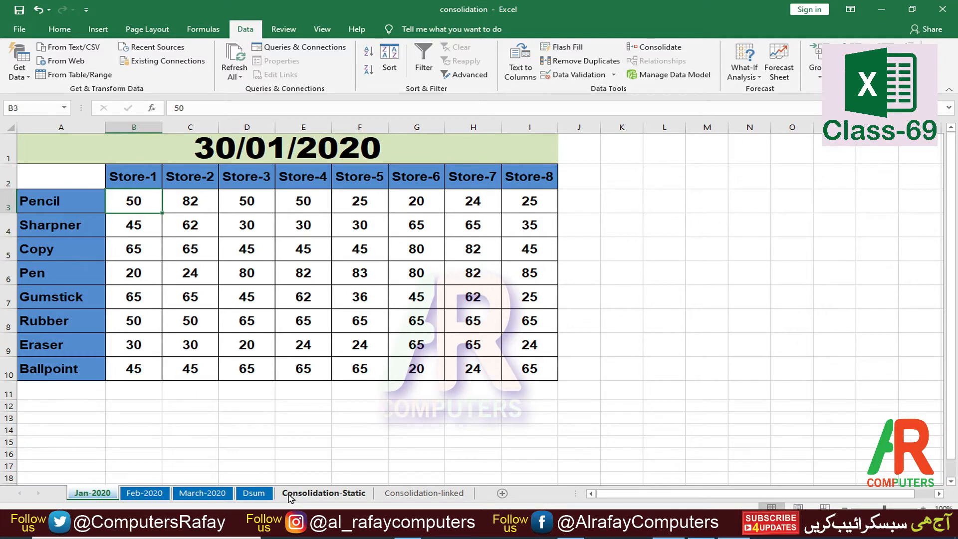
left_click(255, 494)
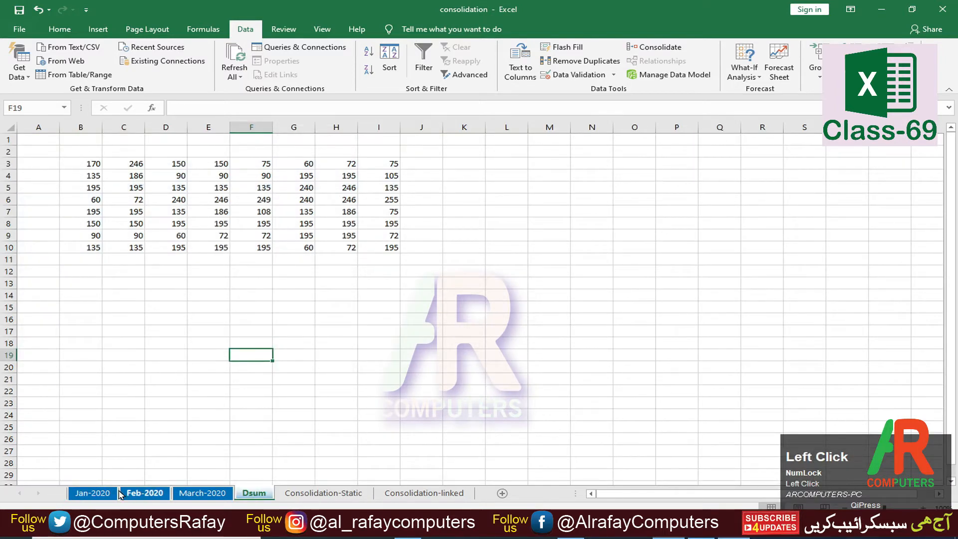
left_click(92, 493)
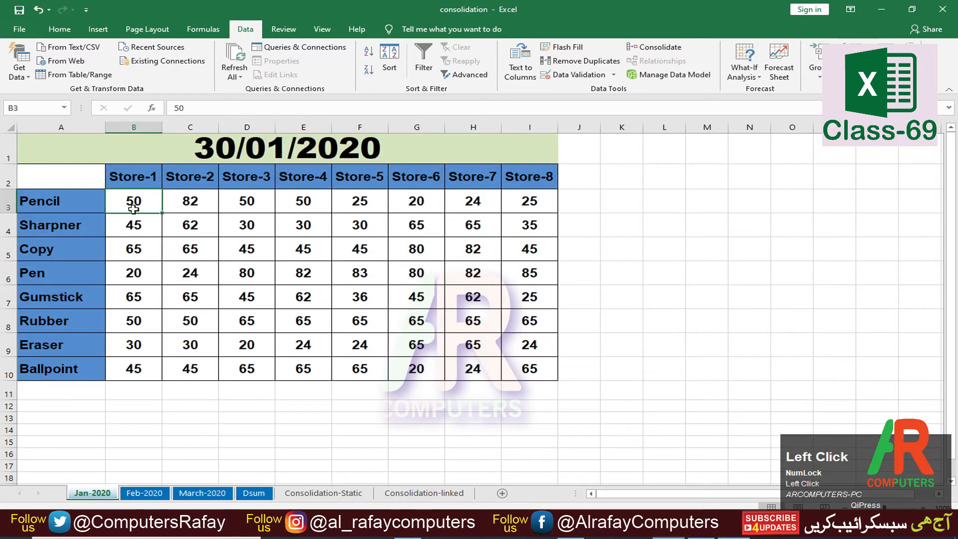
type("60")
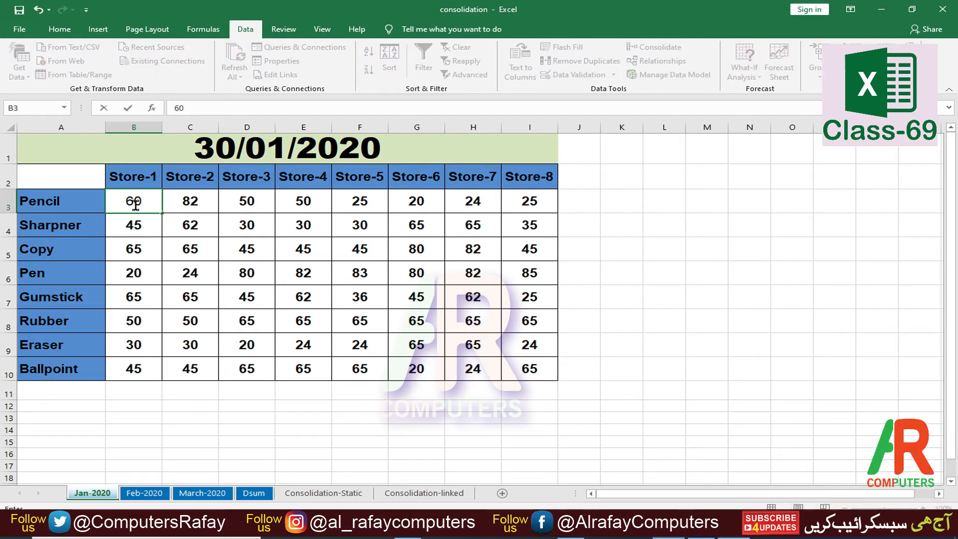
key("Return")
Check how the Dsum total in B3 responds to the January edit, comparing it with the three monthly sheets.
left_click(253, 494)
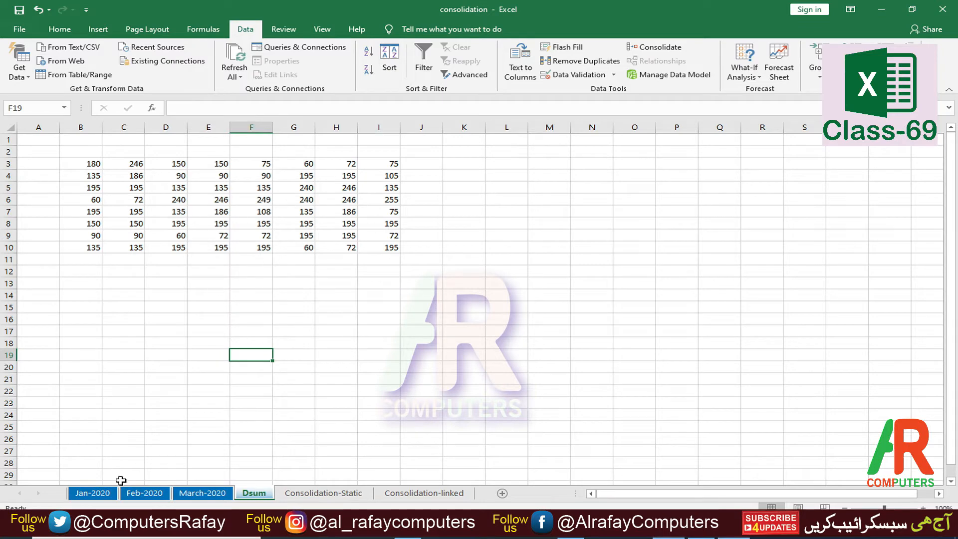
left_click(92, 493)
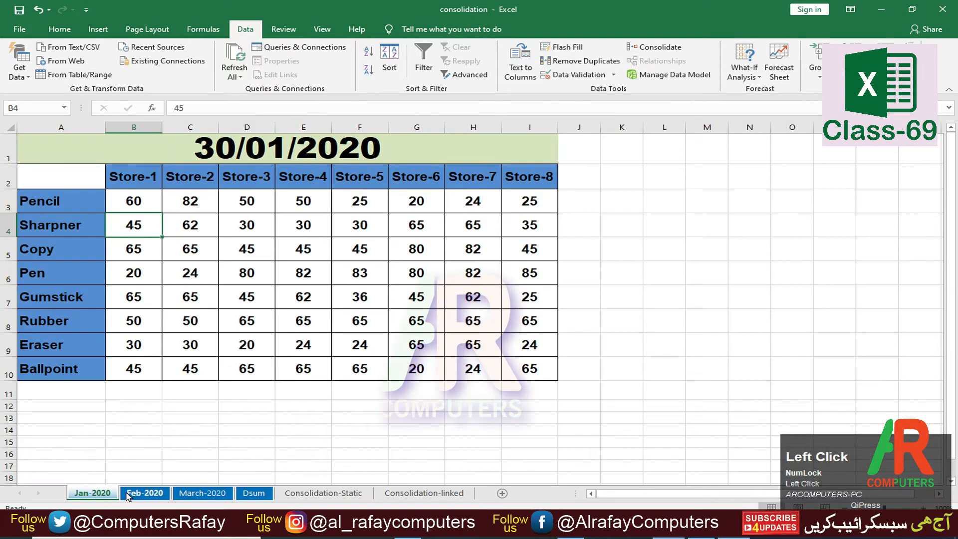
left_click(132, 494)
left_click(195, 494)
left_click(250, 494)
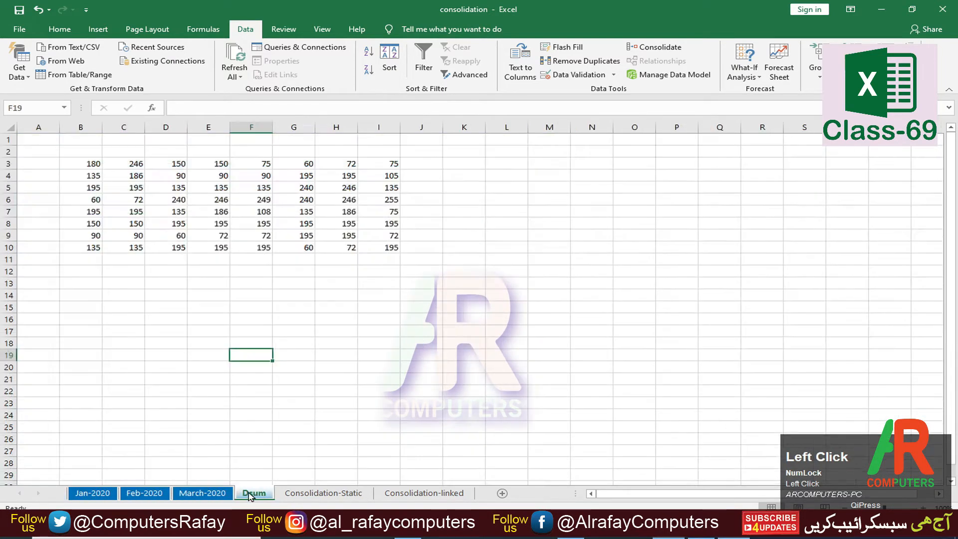
left_click(80, 163)
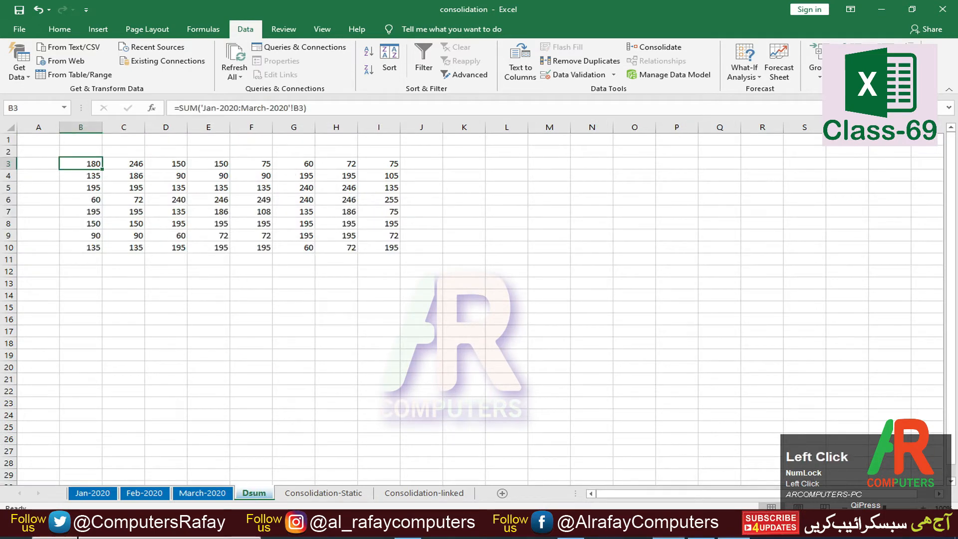
left_click(92, 494)
left_click(147, 494)
left_click(195, 495)
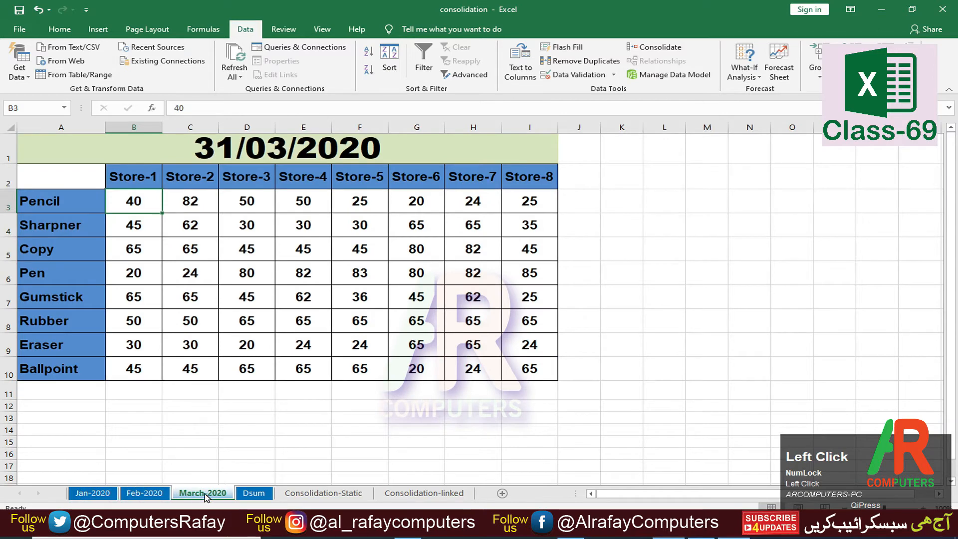
left_click(250, 494)
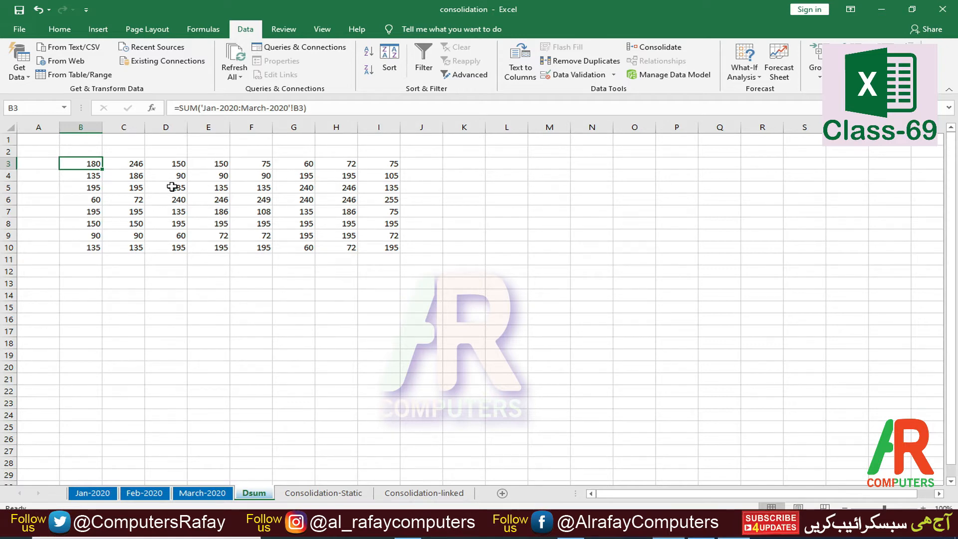
View the Consolidation-Static sheet and return to Dsum.
left_click(324, 493)
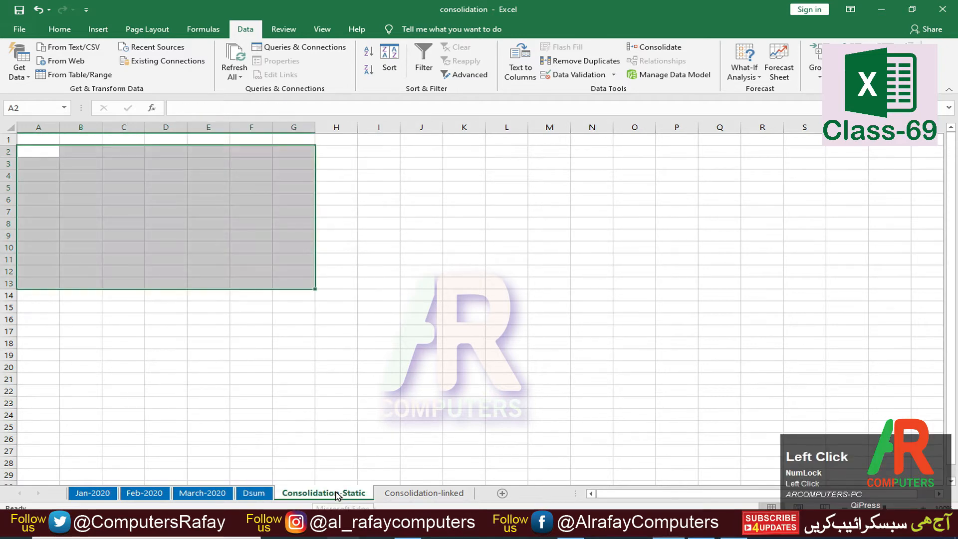
left_click(330, 401)
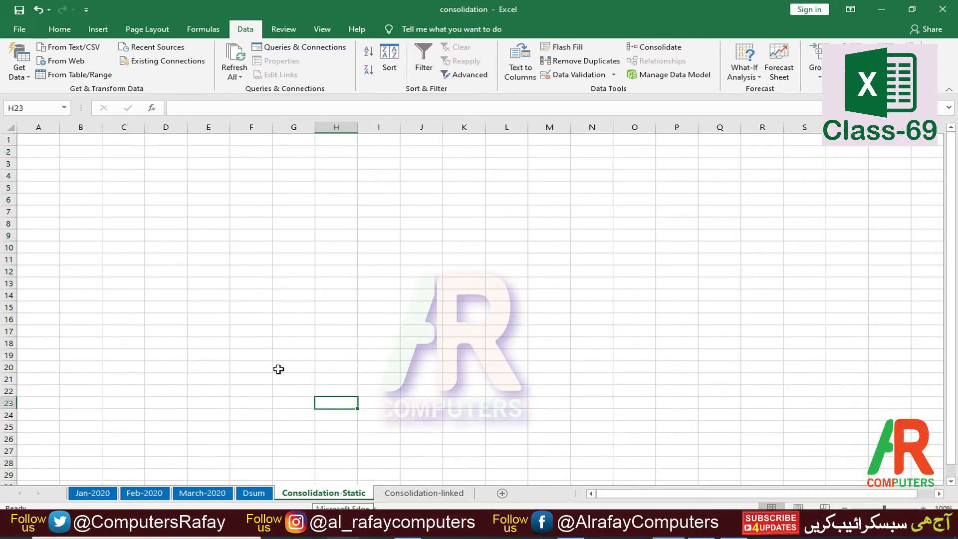
left_click(258, 493)
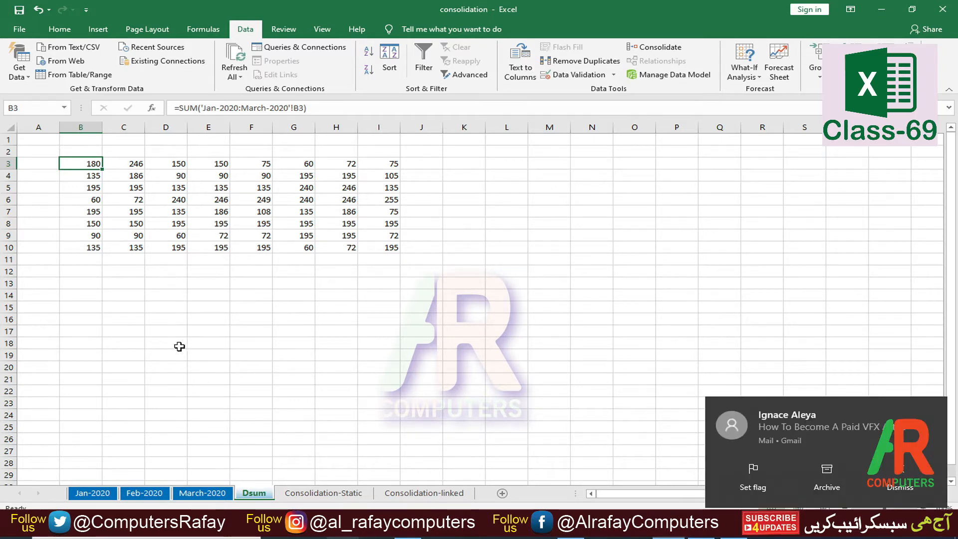
Move the Jan-2020 table from A2:I10 so that its upper-left corner sits in cell E5.
left_click(92, 493)
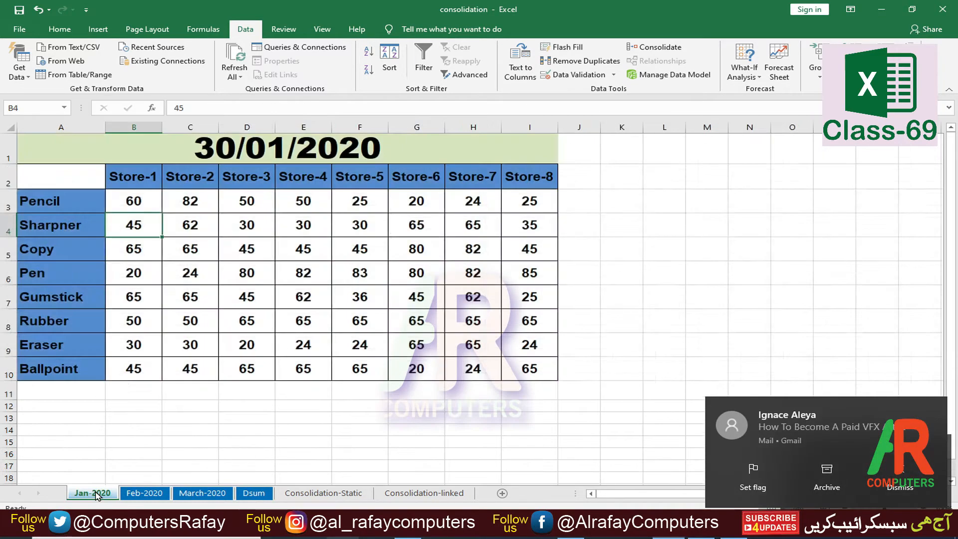
left_click(214, 405)
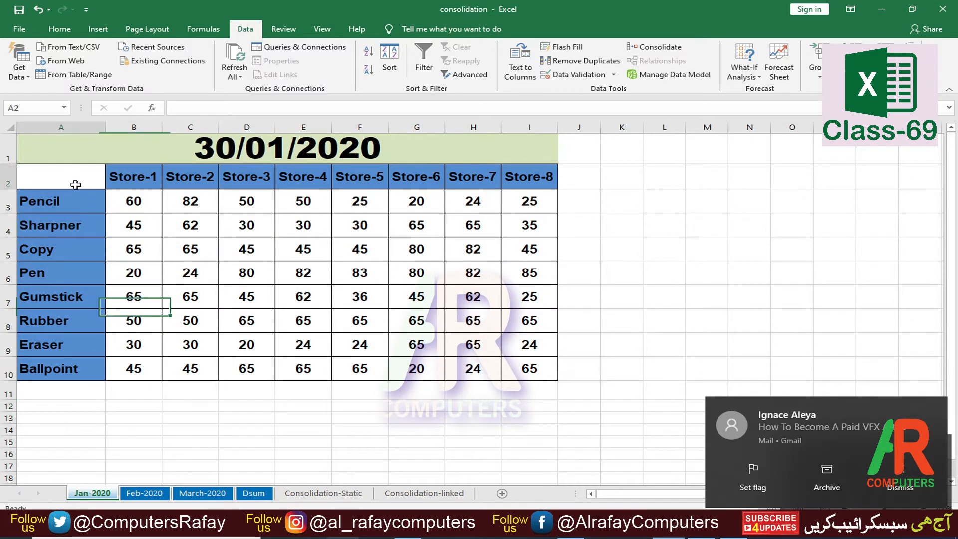
left_click_drag(75, 184, 536, 376)
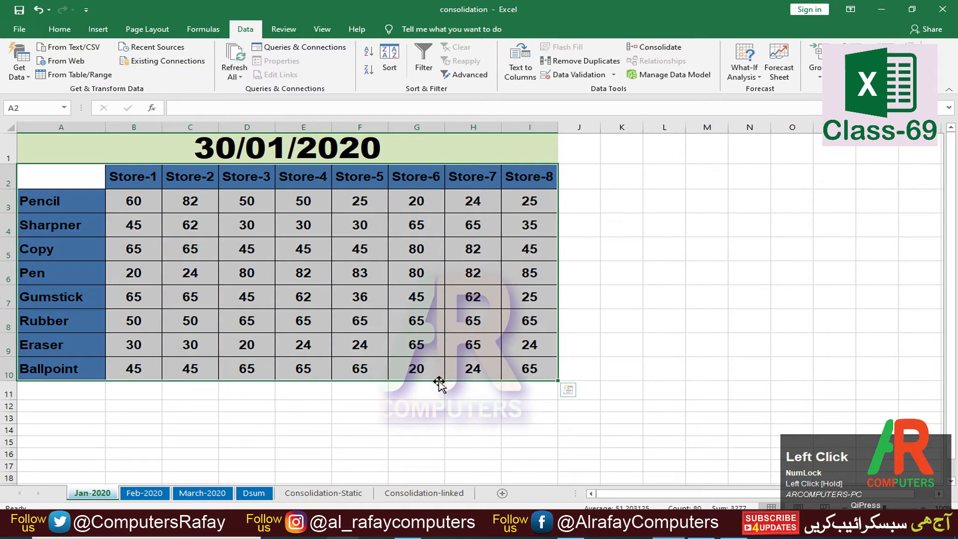
left_click_drag(438, 377, 515, 405)
left_click(479, 417)
left_click_drag(83, 188, 534, 372)
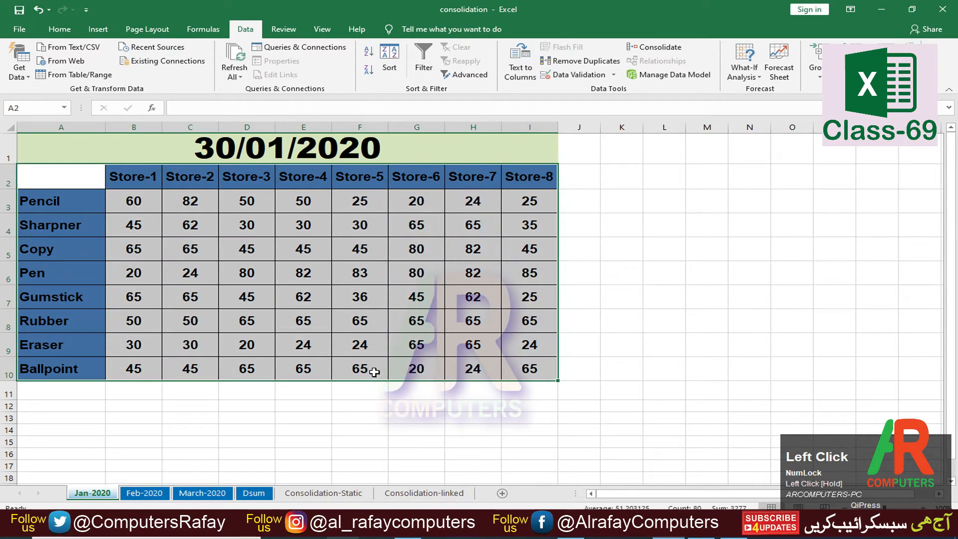
left_click_drag(380, 386, 602, 425)
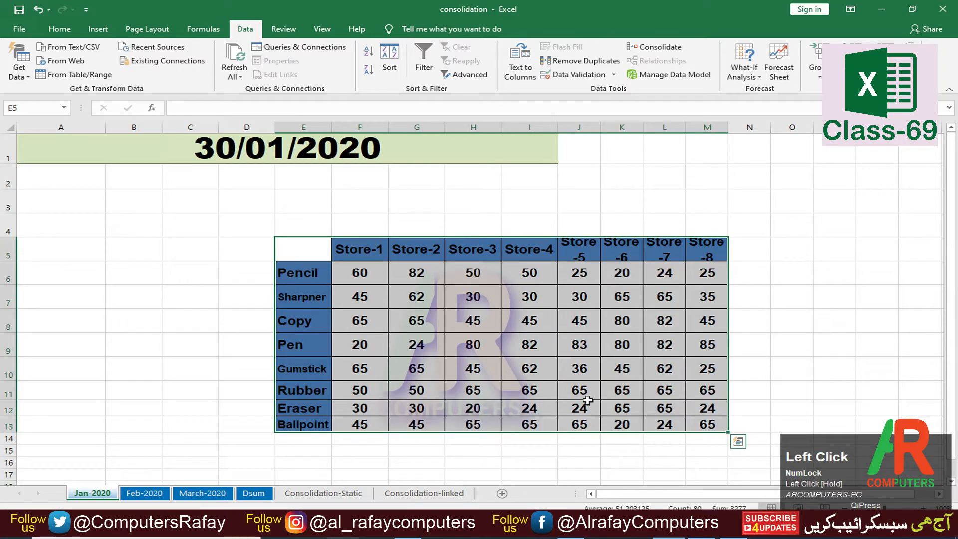
Move the Feb-2020 table from A2:I10 down so that it starts in cell A8.
left_click(144, 493)
left_click_drag(69, 181, 529, 372)
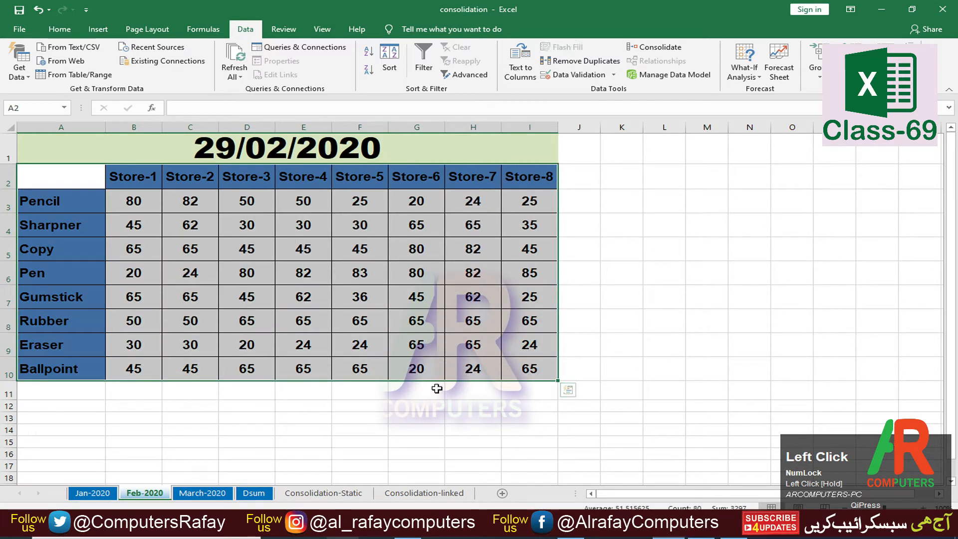
left_click_drag(440, 383, 798, 338)
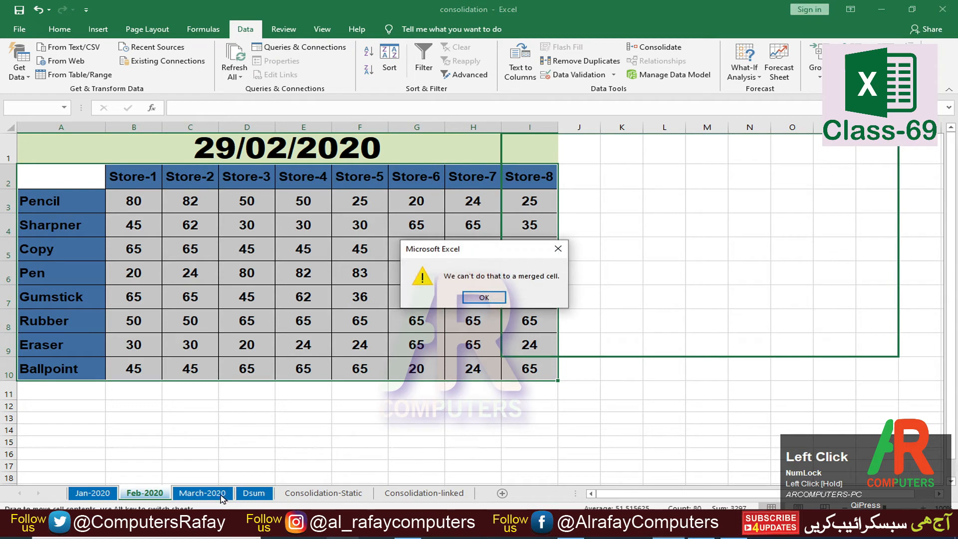
left_click(482, 298)
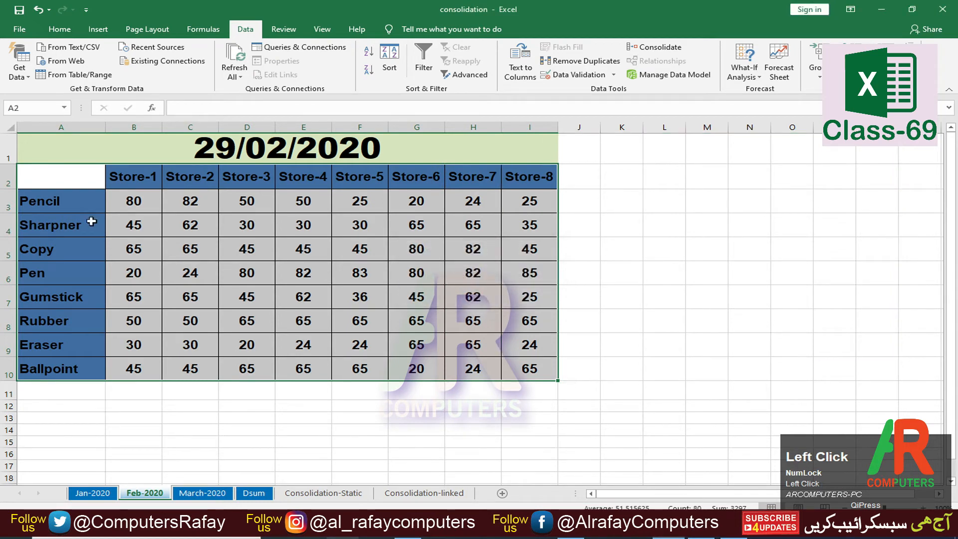
left_click_drag(67, 179, 554, 372)
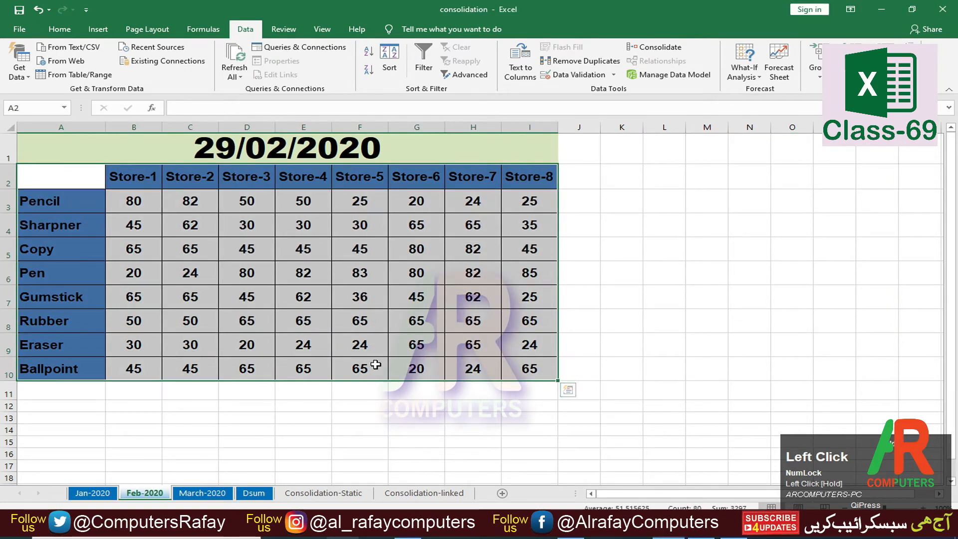
left_click_drag(353, 375, 353, 453)
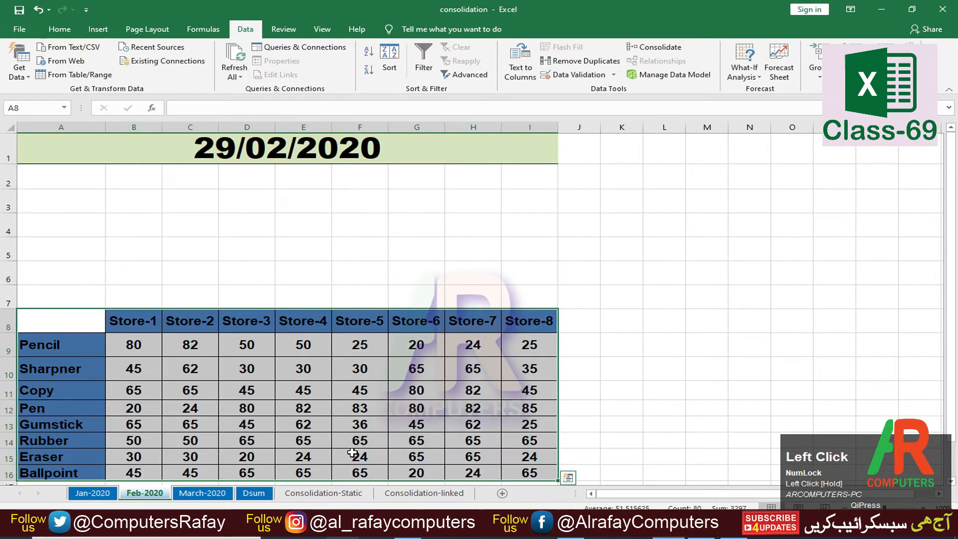
Move the March-2020 table from A2:I10 sideways so that its upper-left corner sits in cell E2.
left_click(202, 494)
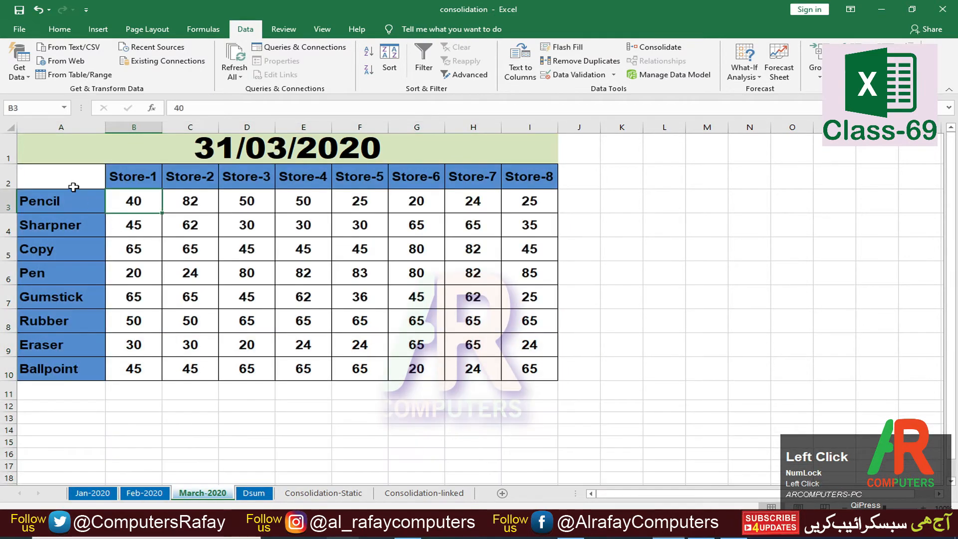
left_click_drag(74, 187, 520, 362)
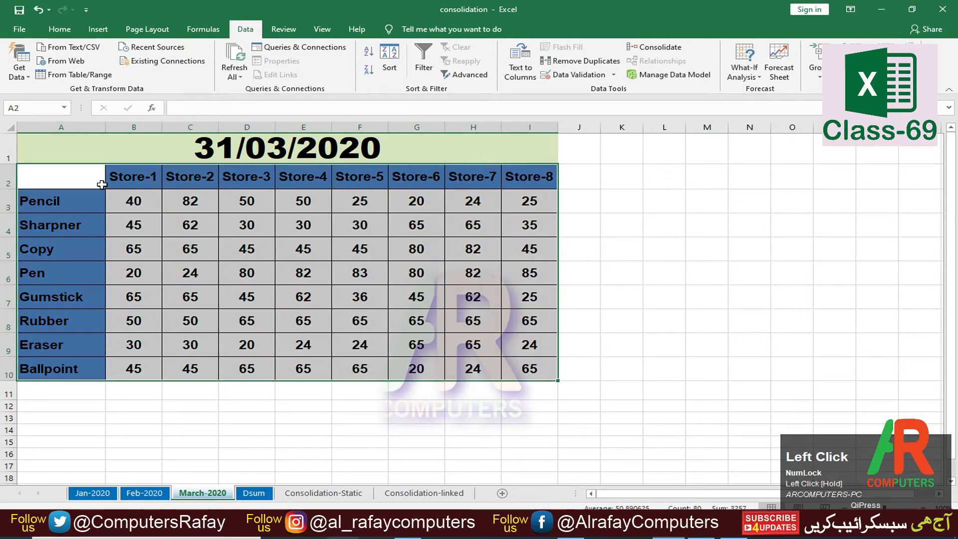
left_click_drag(193, 380, 429, 369)
left_click(399, 405)
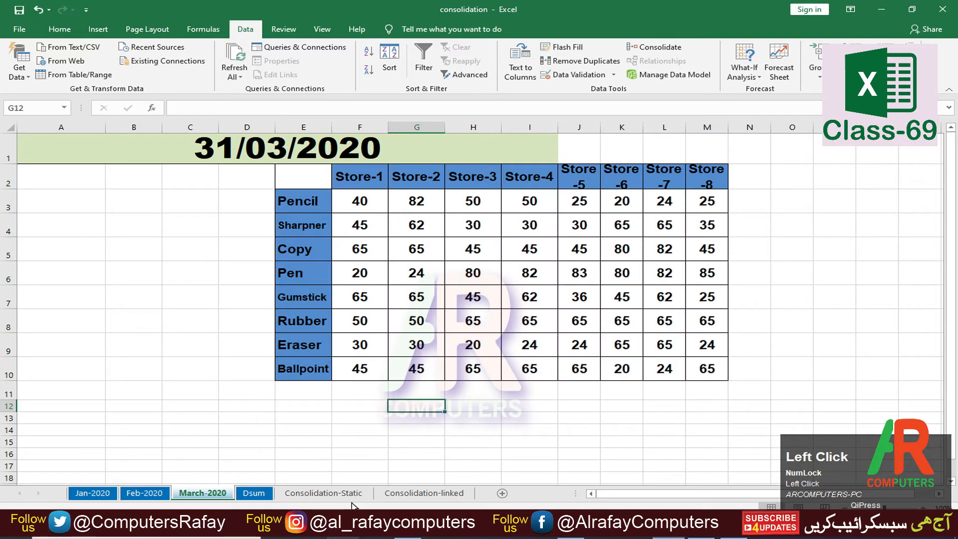
Examine the Dsum totals in B3:E8 and compare the shifted table positions on the Jan-2020, Feb-2020 and March-2020 sheets.
left_click(267, 497)
left_click(193, 295)
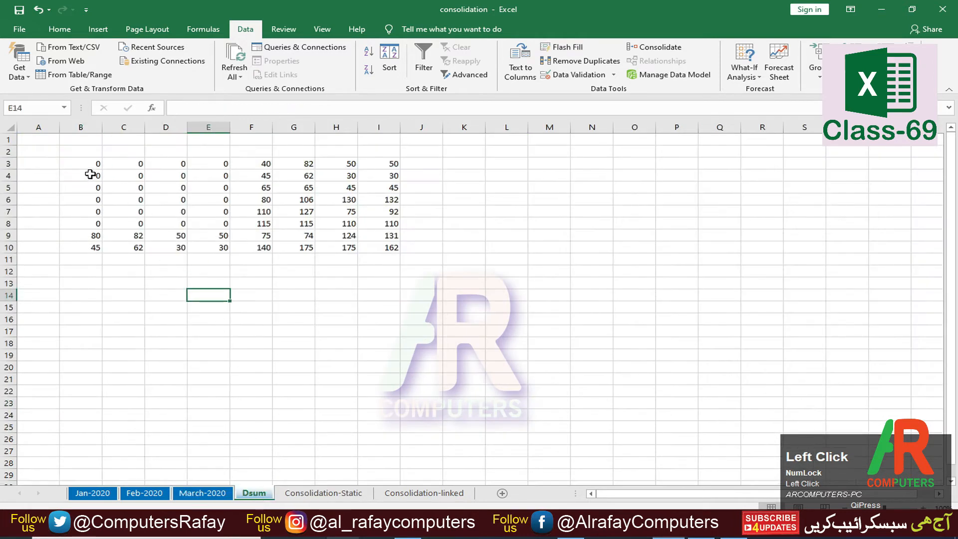
left_click_drag(86, 166, 223, 222)
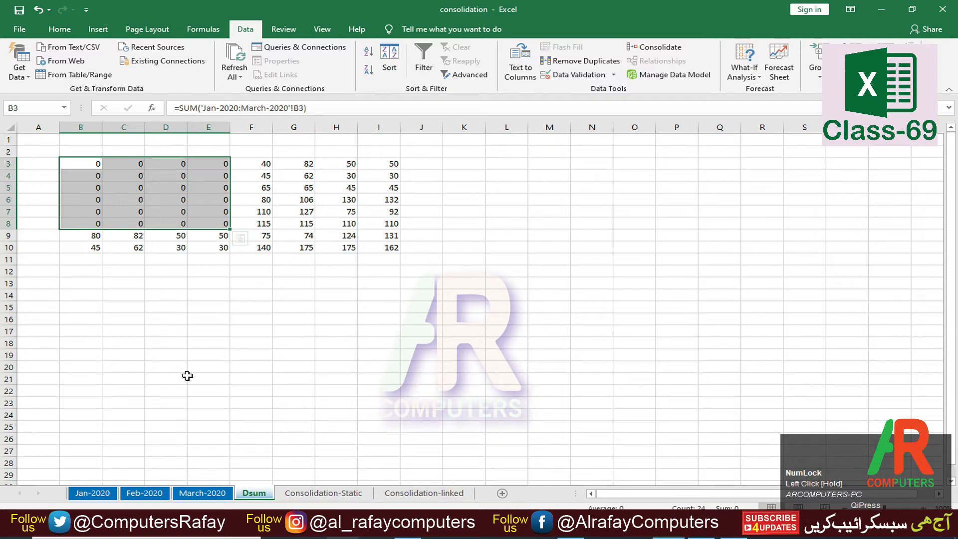
left_click(93, 493)
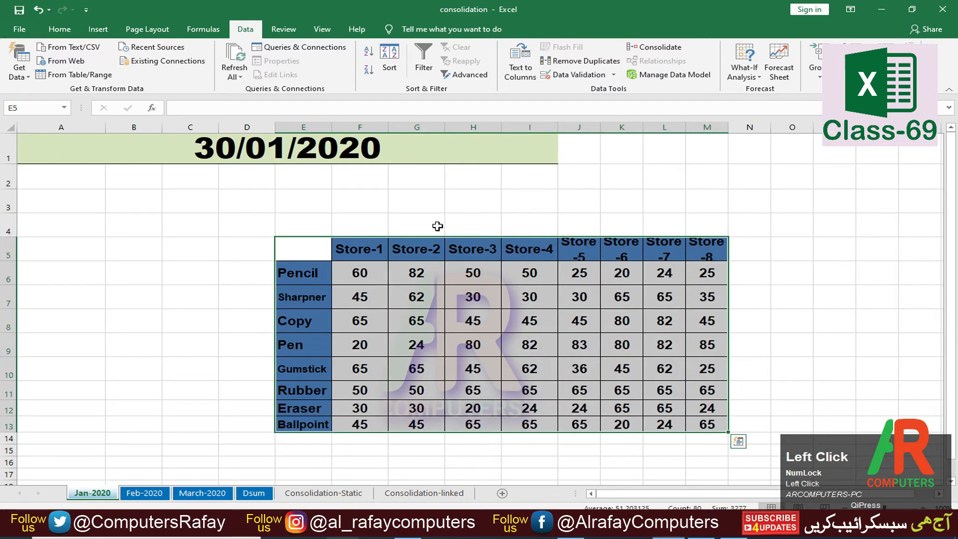
left_click(314, 494)
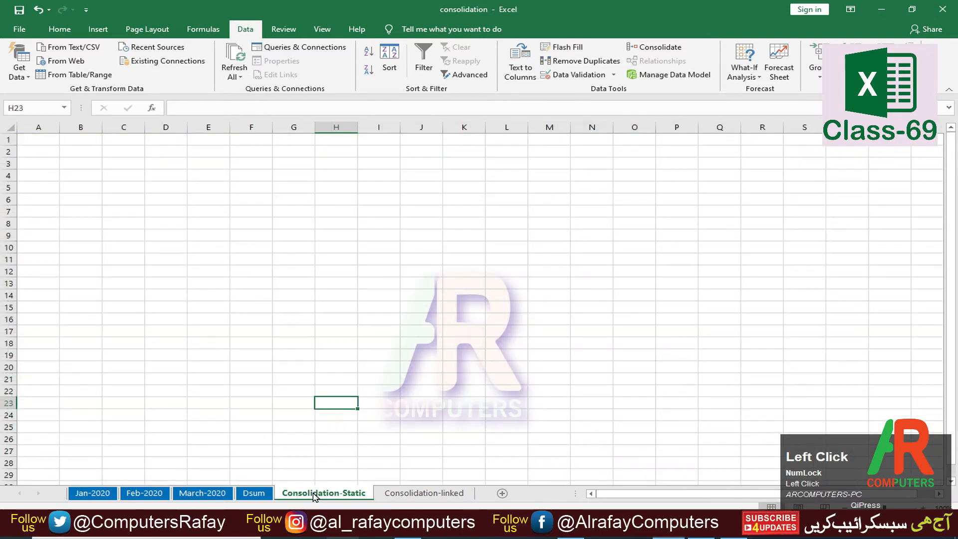
left_click(92, 493)
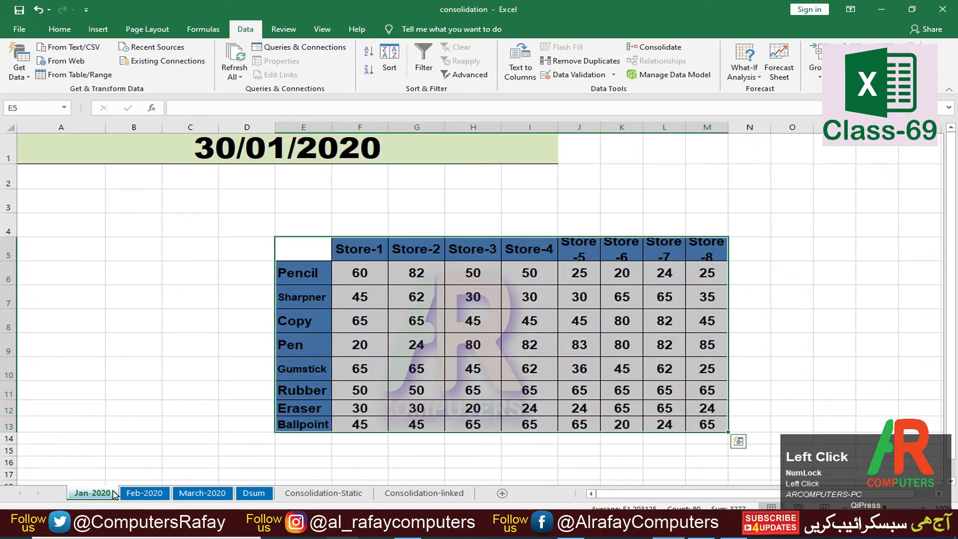
left_click(144, 493)
left_click(202, 493)
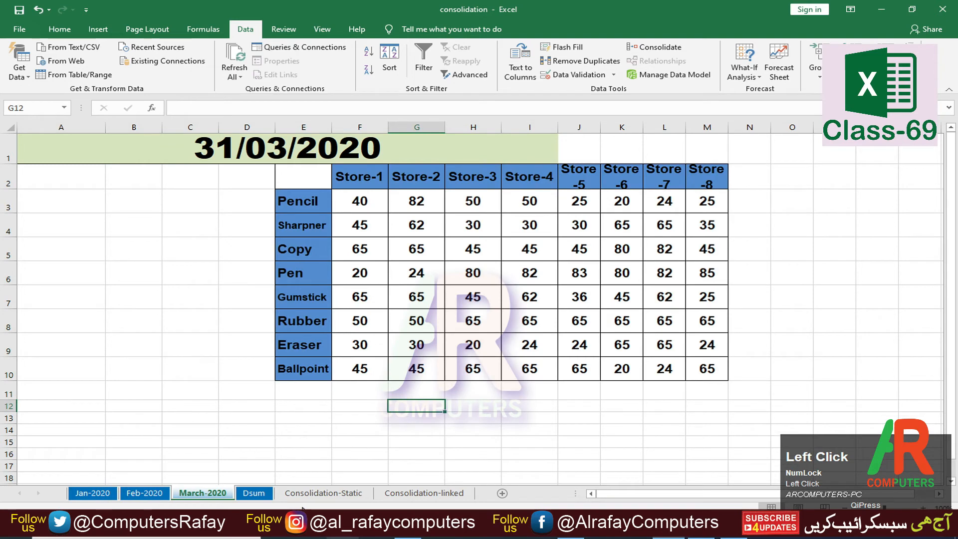
Start Consolidate at cell B4 of the Consolidation-Static sheet and delete the three old March, January and February references.
left_click(312, 494)
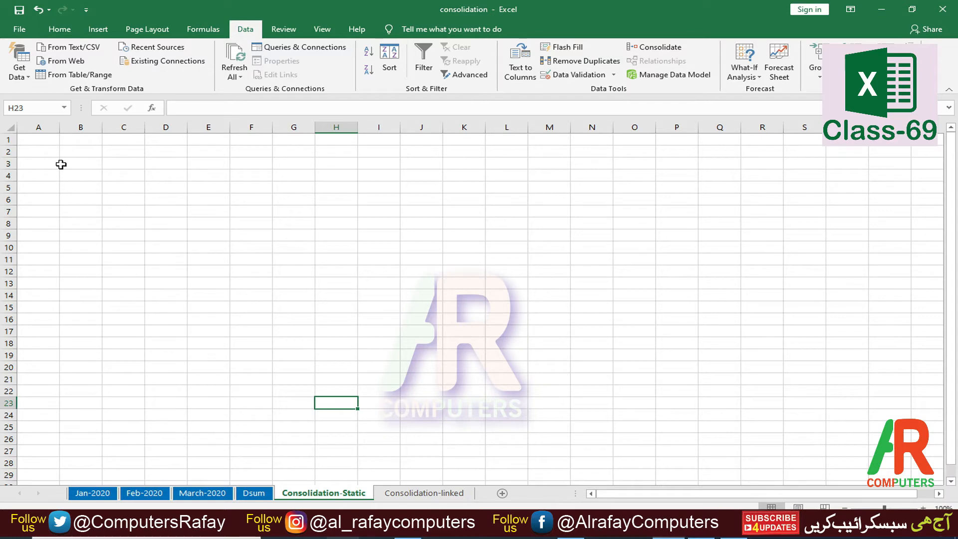
left_click(77, 173)
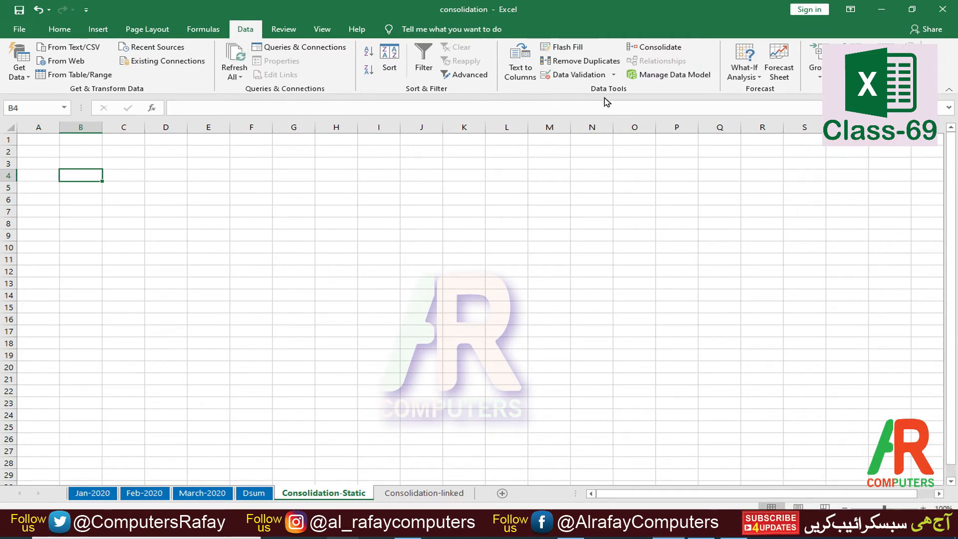
left_click(667, 50)
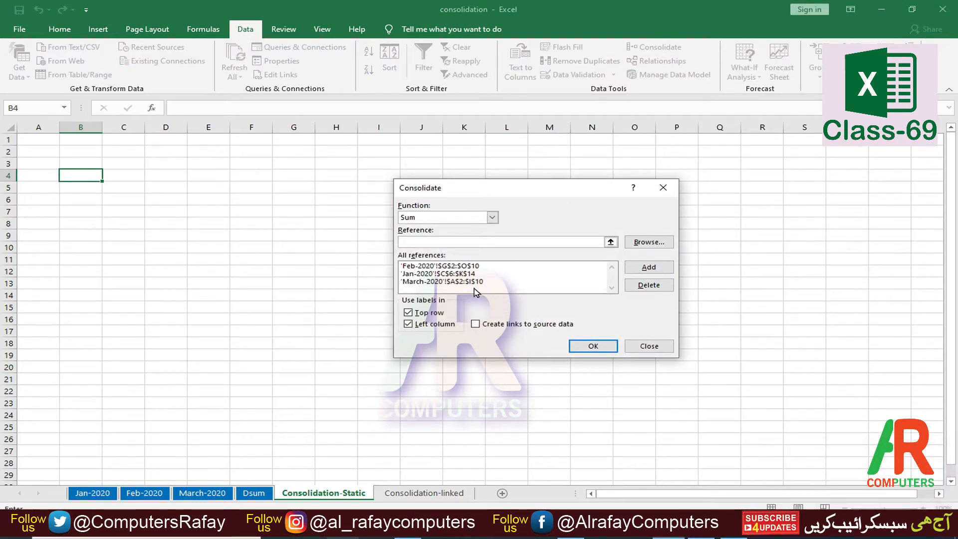
left_click(456, 273)
left_click(468, 282)
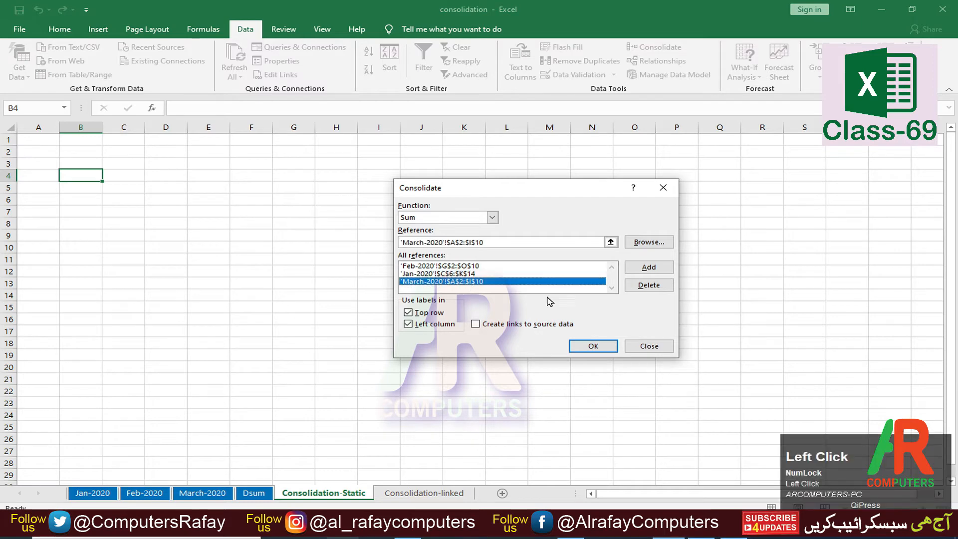
left_click(652, 290)
left_click(456, 276)
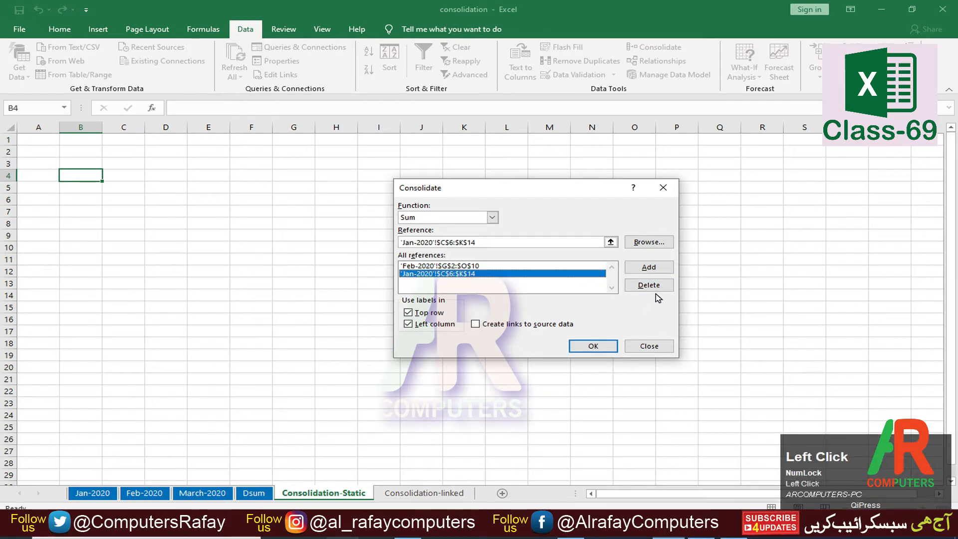
left_click(652, 291)
left_click(468, 267)
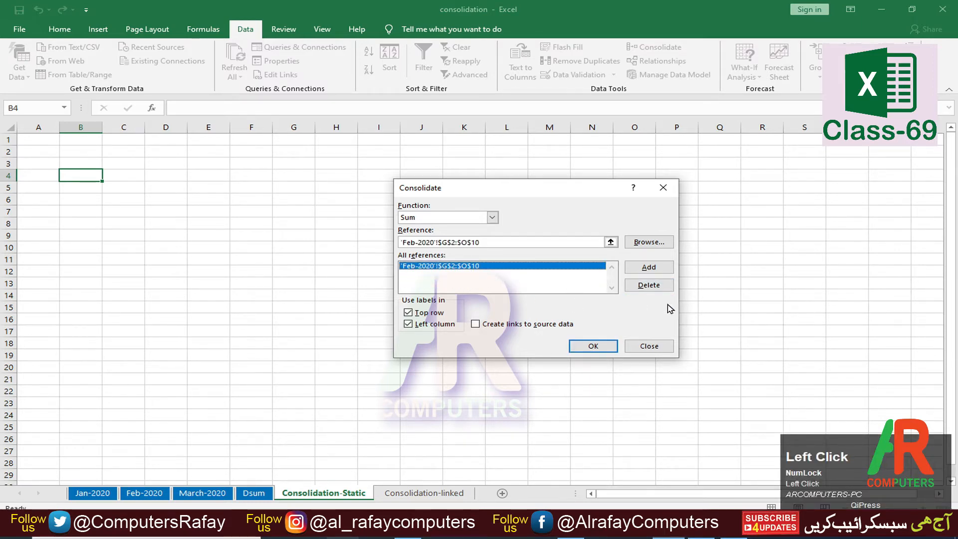
left_click(648, 289)
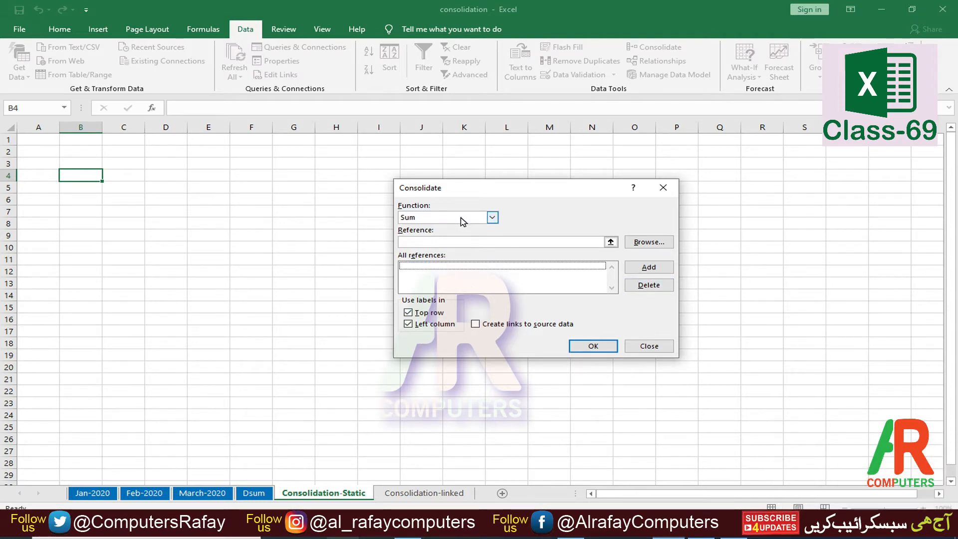
Keep Sum as the consolidation function and add the Jan-2020 range E5:M13 as a source reference.
left_click(492, 217)
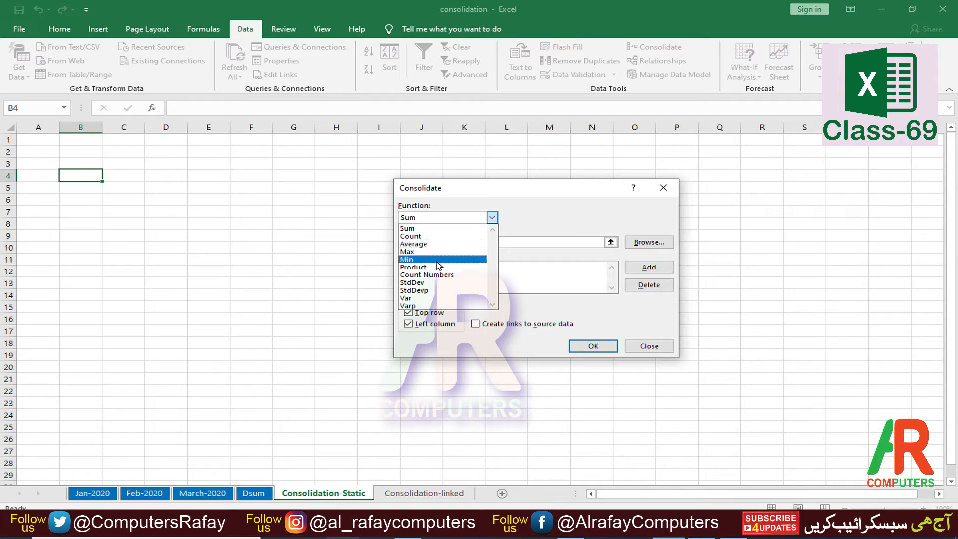
left_click(436, 219)
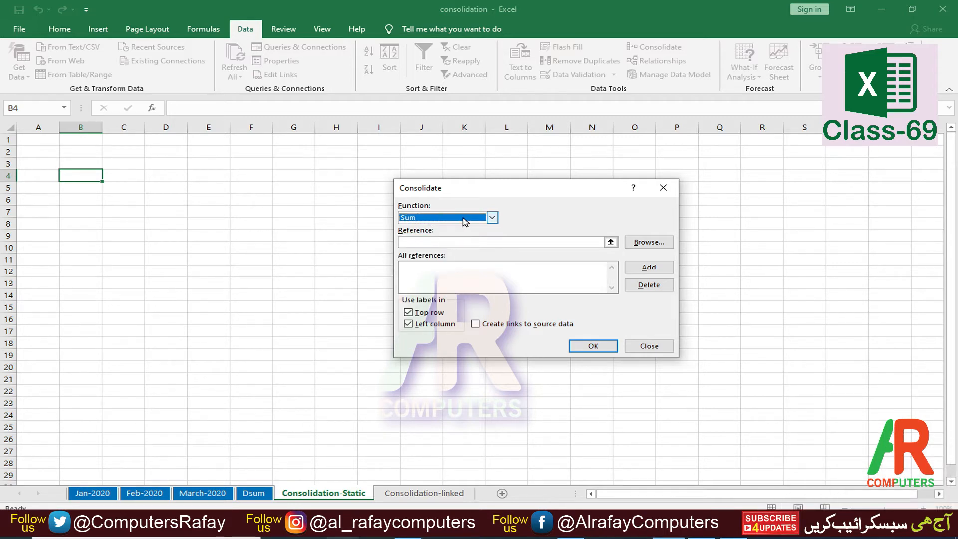
left_click(611, 242)
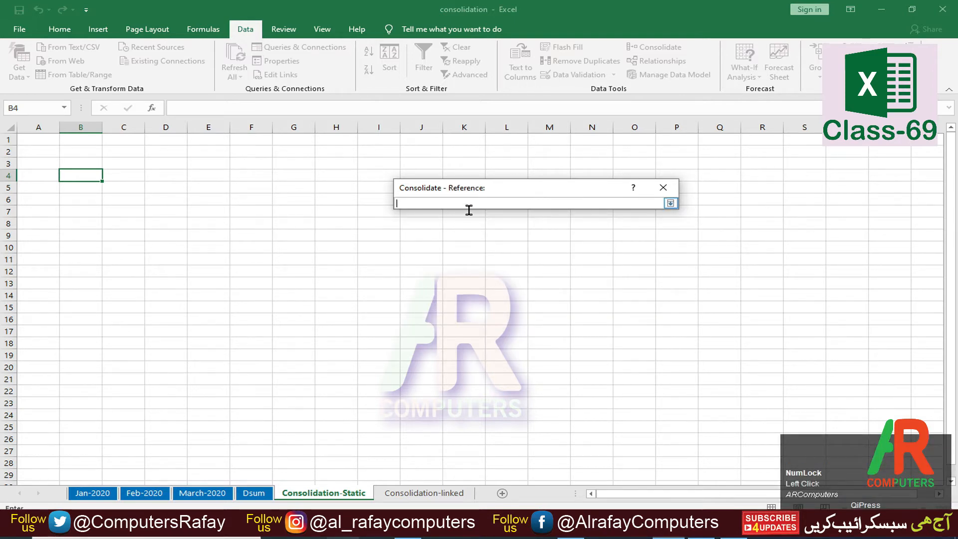
left_click(95, 493)
left_click_drag(321, 250, 695, 420)
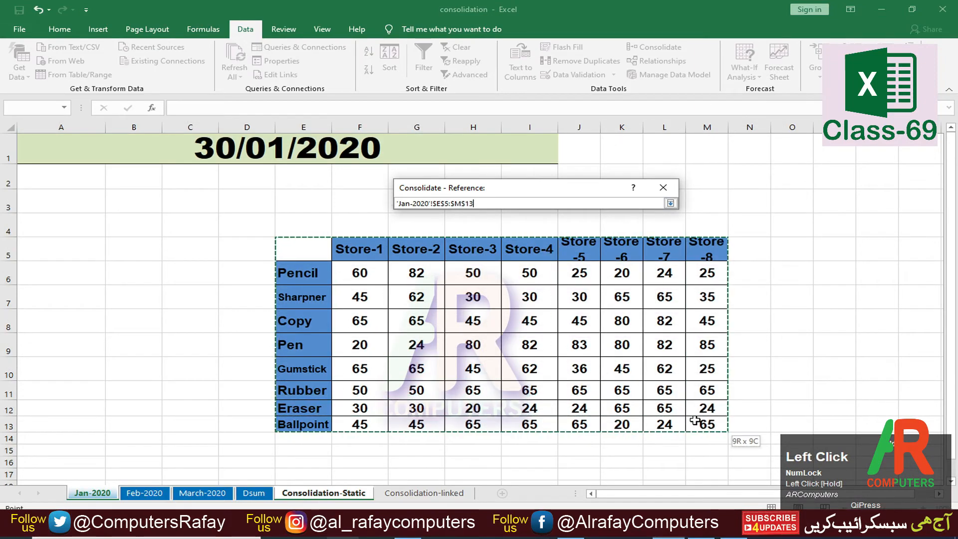
left_click(670, 203)
left_click(644, 269)
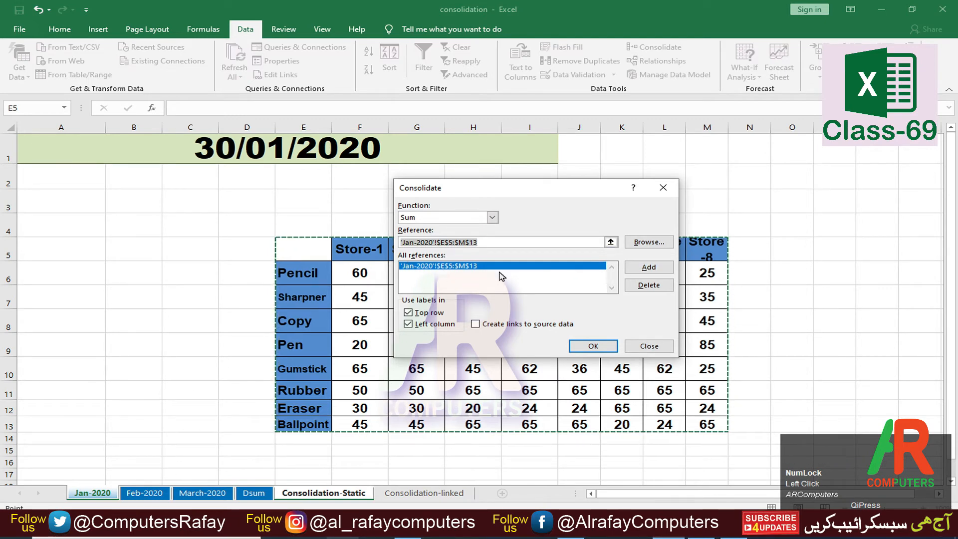
Replace the reference entry with the Feb-2020 range A8:I16 and add it to the consolidation sources.
left_click(611, 242)
left_click(583, 203)
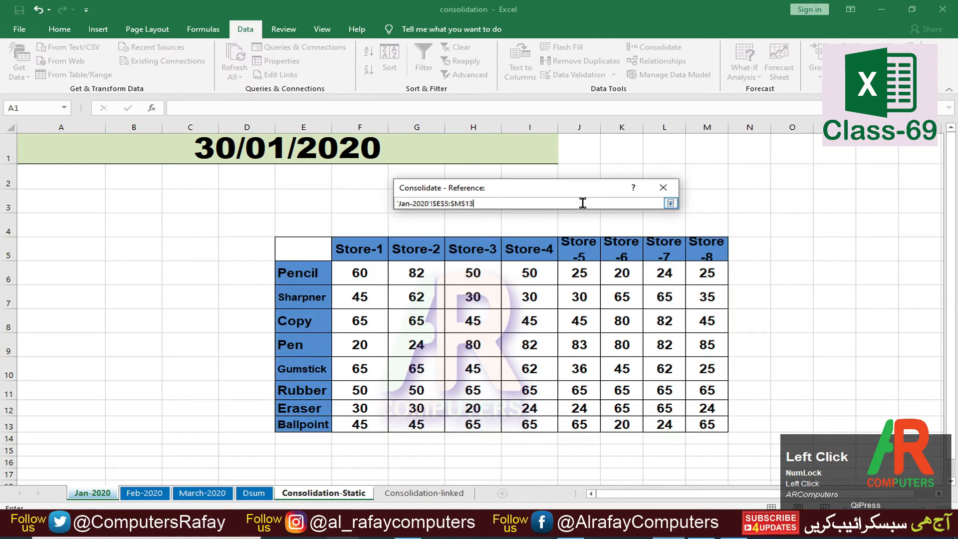
left_click_drag(583, 202, 363, 202)
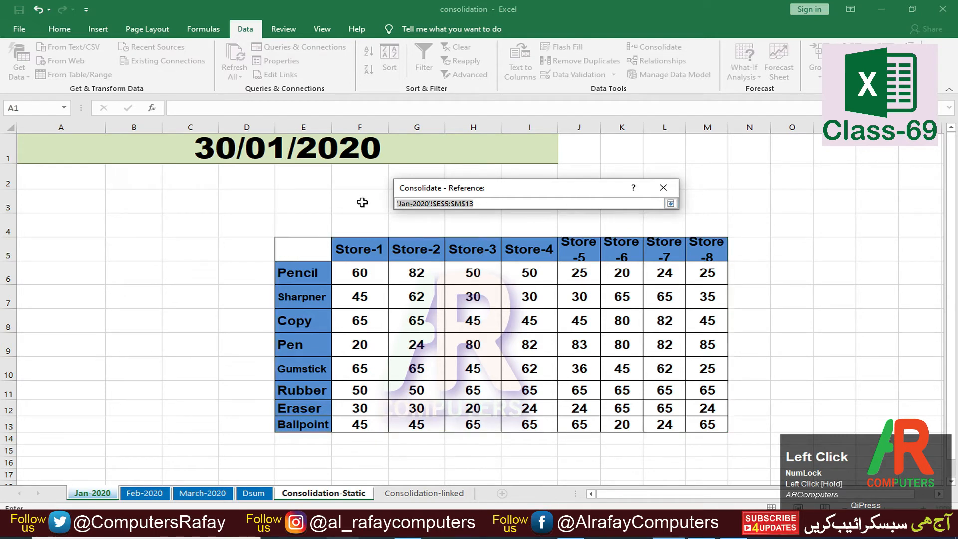
key("Delete")
left_click(150, 494)
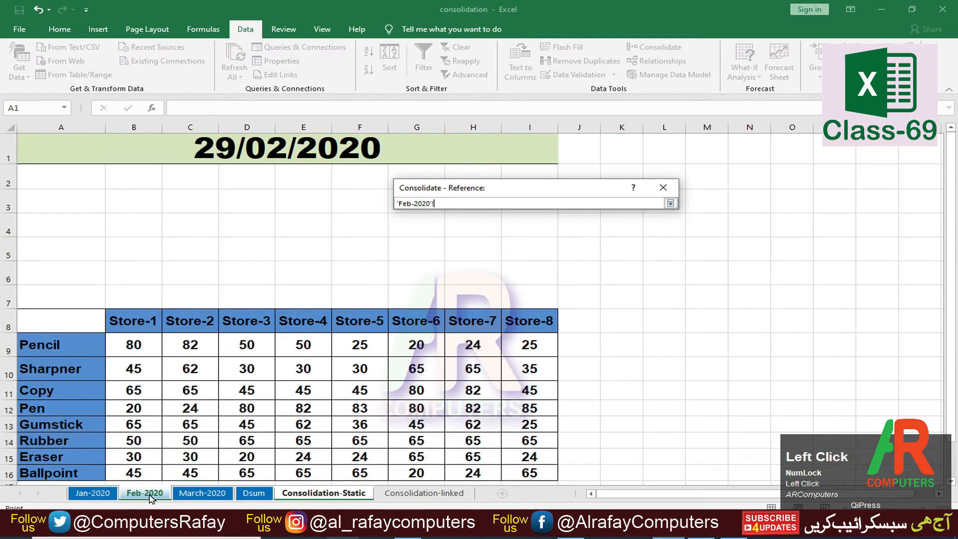
left_click_drag(77, 318, 554, 394)
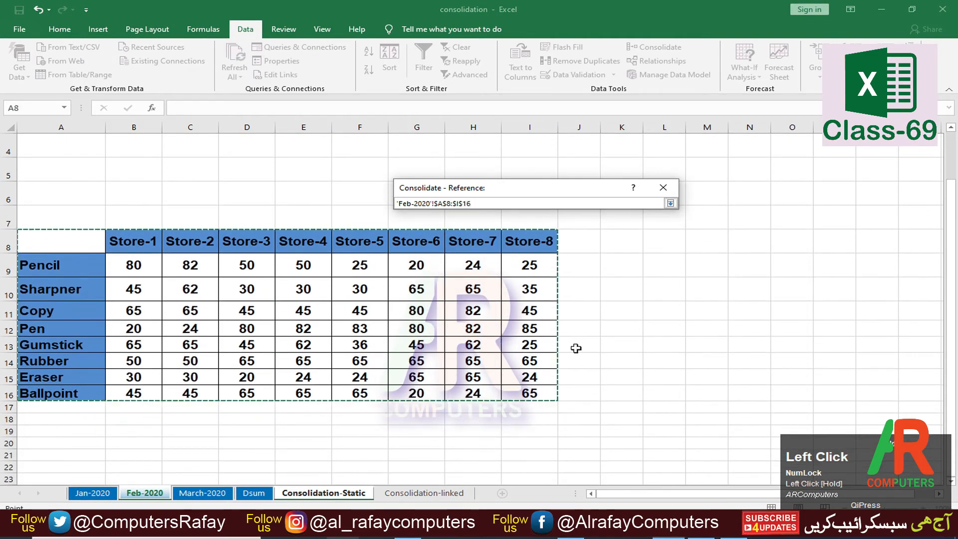
left_click(670, 204)
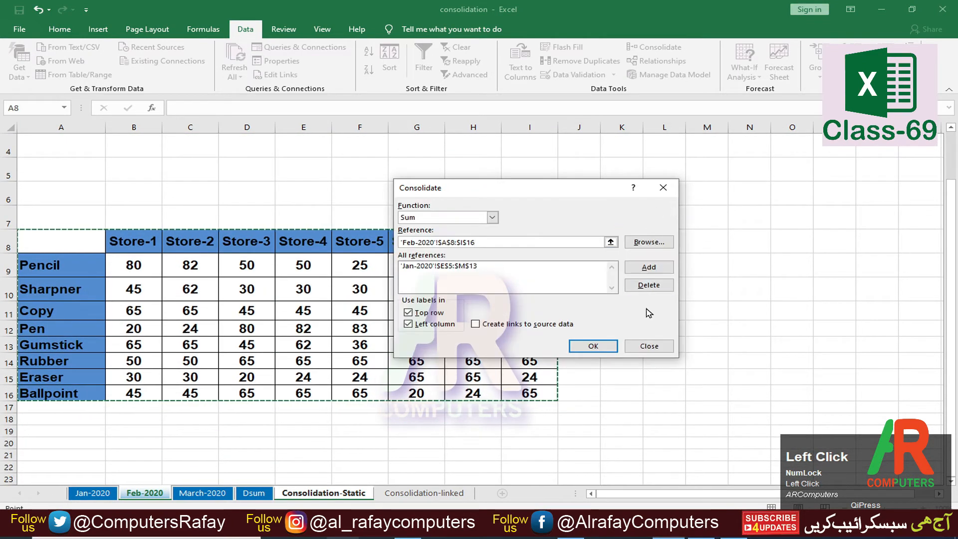
left_click(647, 268)
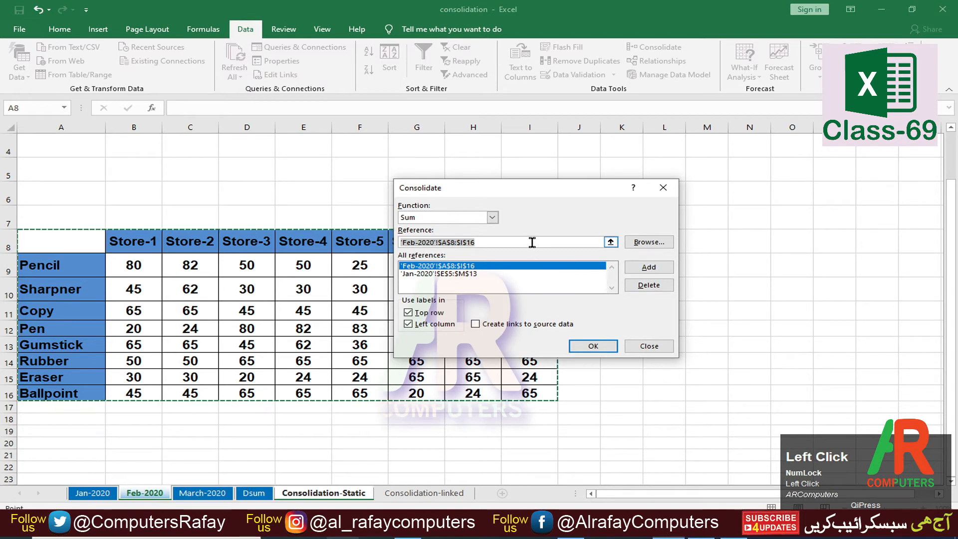
Clear the reference entry and add the March-2020 range E2:M10 to the consolidation sources.
key("BackSpace")
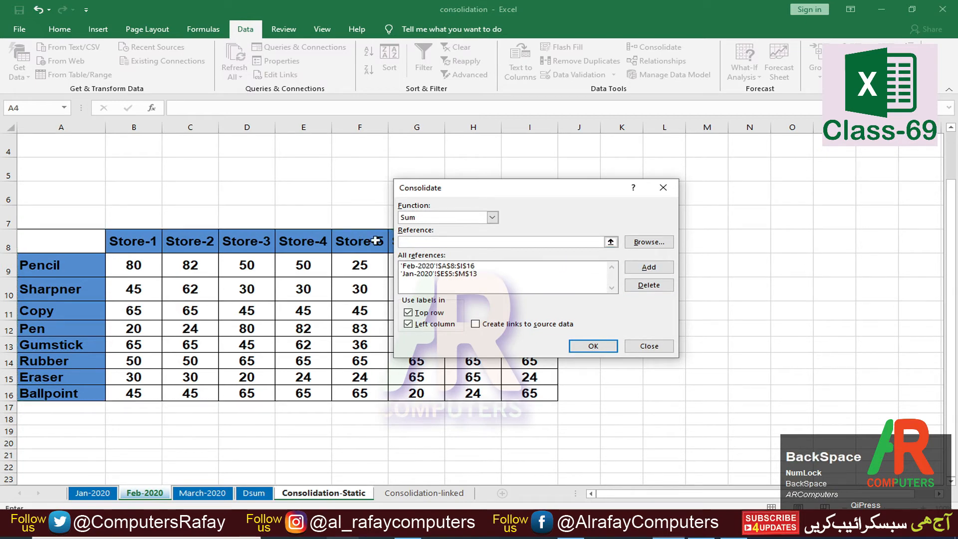
left_click(435, 244)
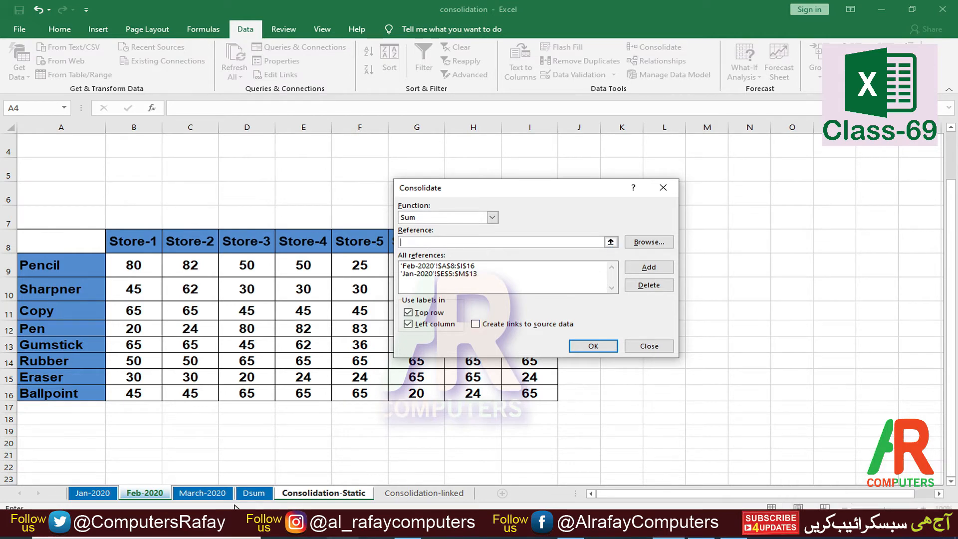
left_click(214, 494)
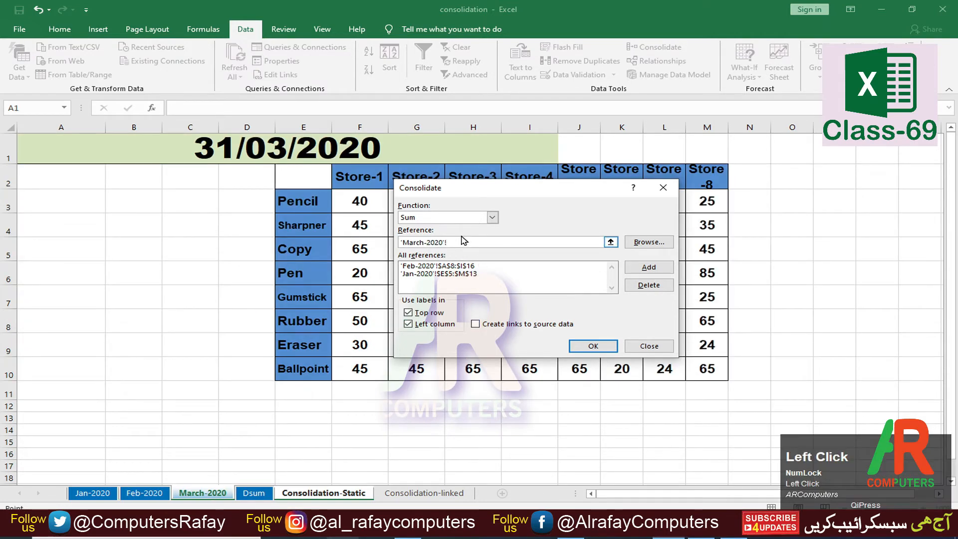
left_click_drag(300, 181, 704, 372)
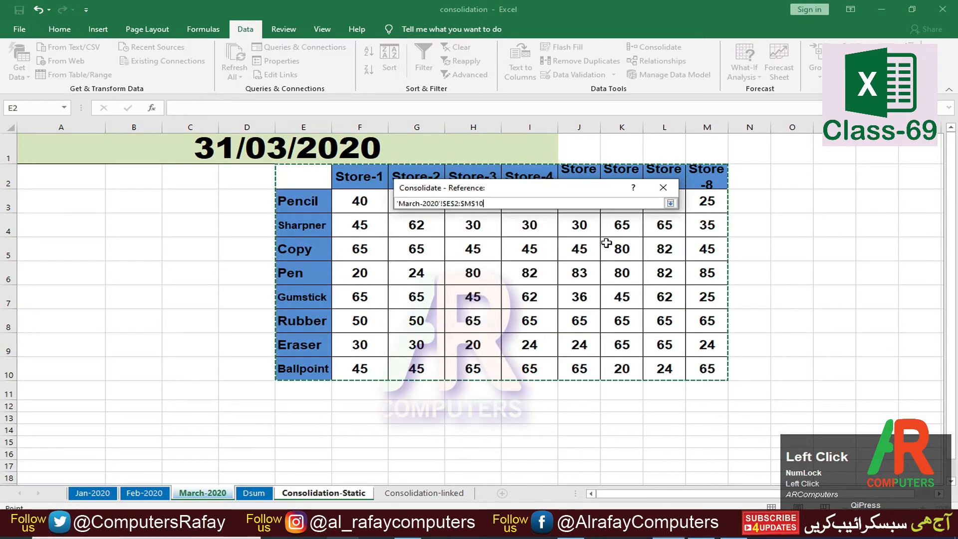
left_click(611, 241)
left_click(670, 204)
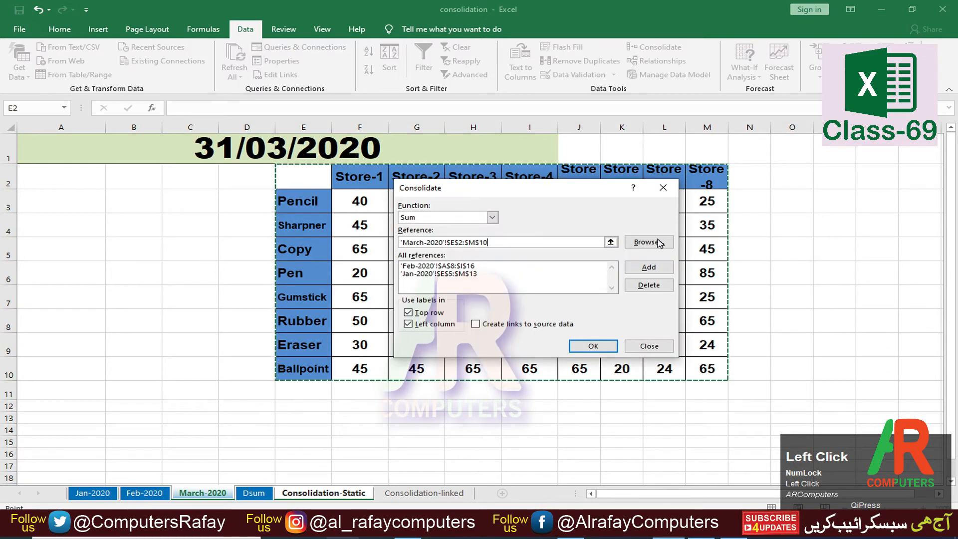
left_click(649, 267)
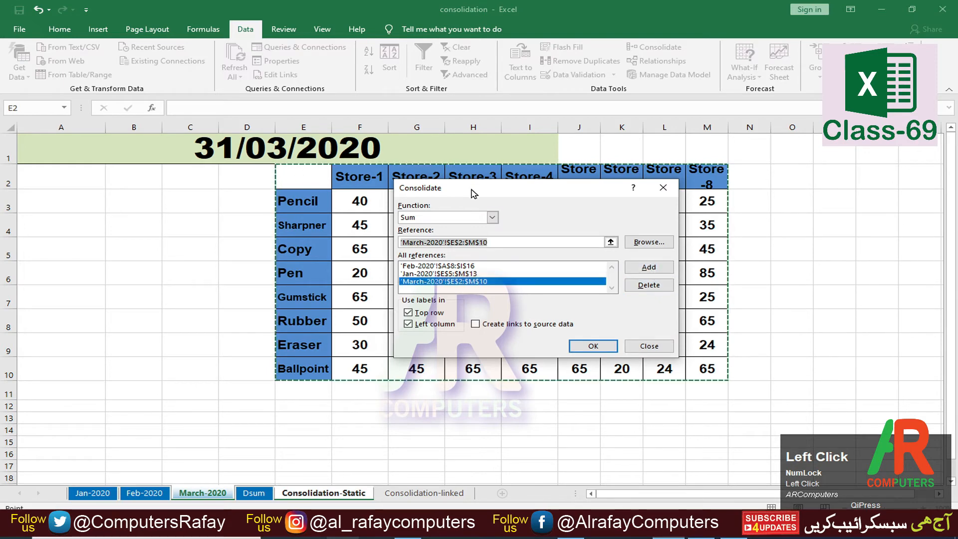
Keep both the top row and left column labels enabled and run the consolidation into the Consolidation-Static sheet.
left_click_drag(473, 190, 431, 254)
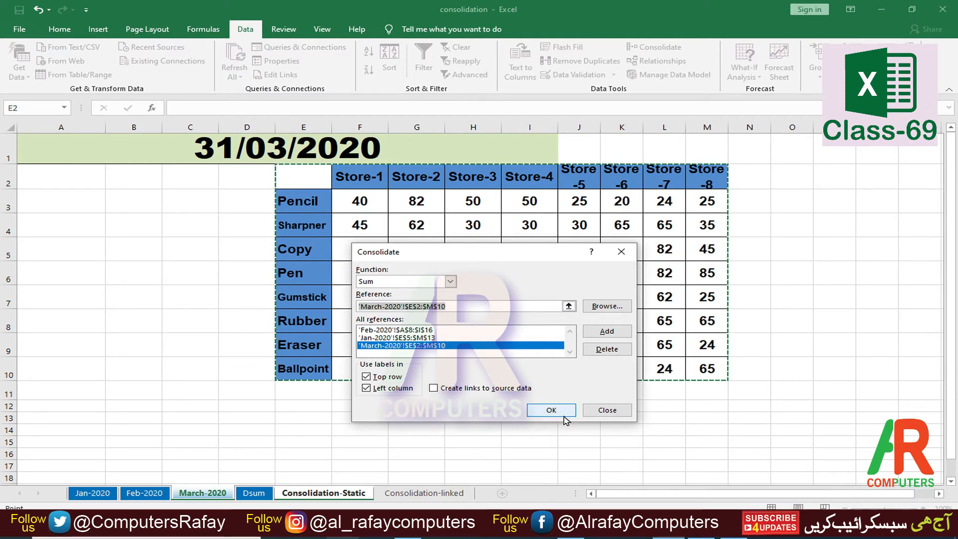
left_click(366, 377)
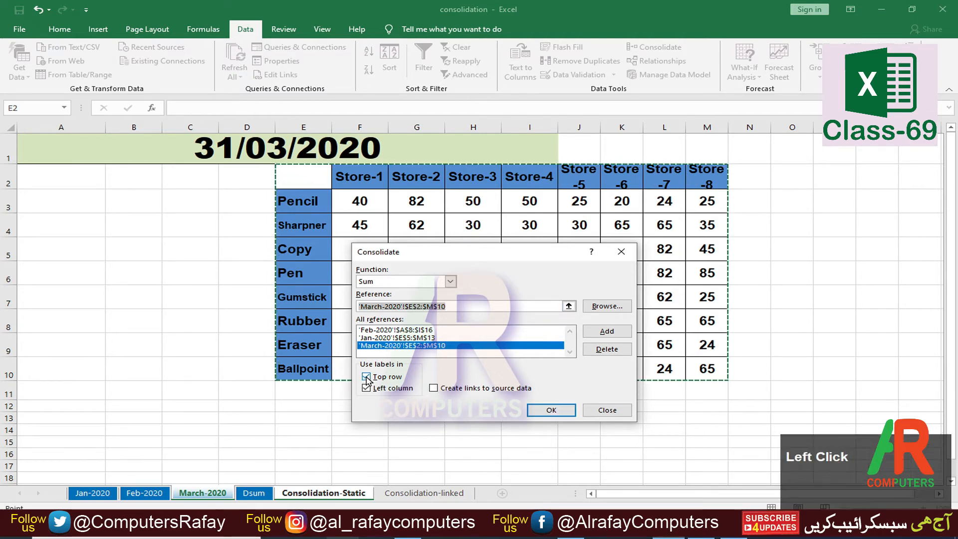
left_click(367, 388)
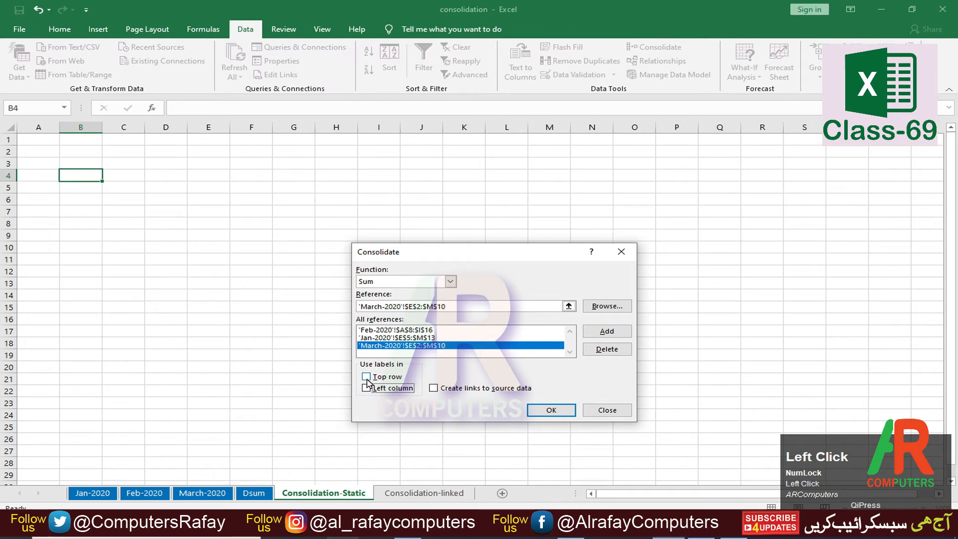
left_click(367, 379)
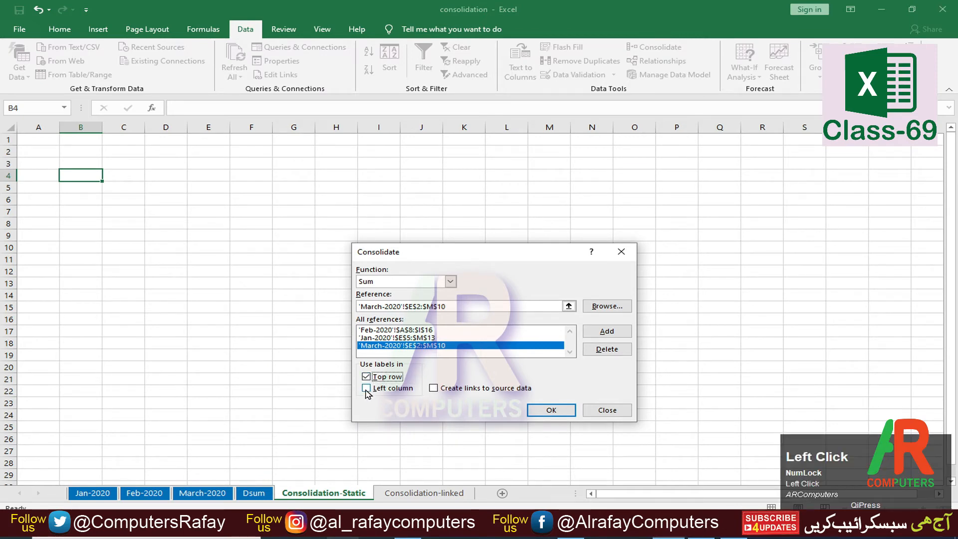
left_click(374, 389)
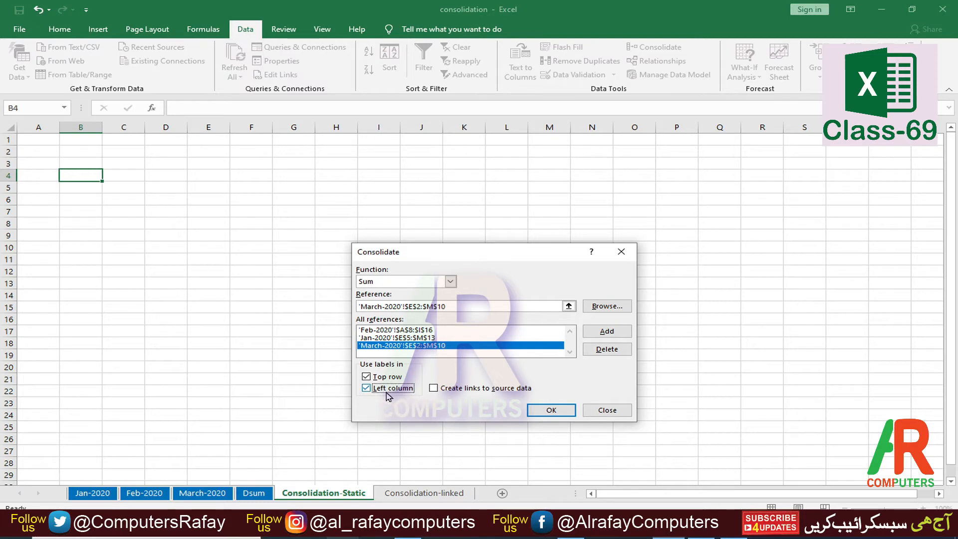
left_click(551, 410)
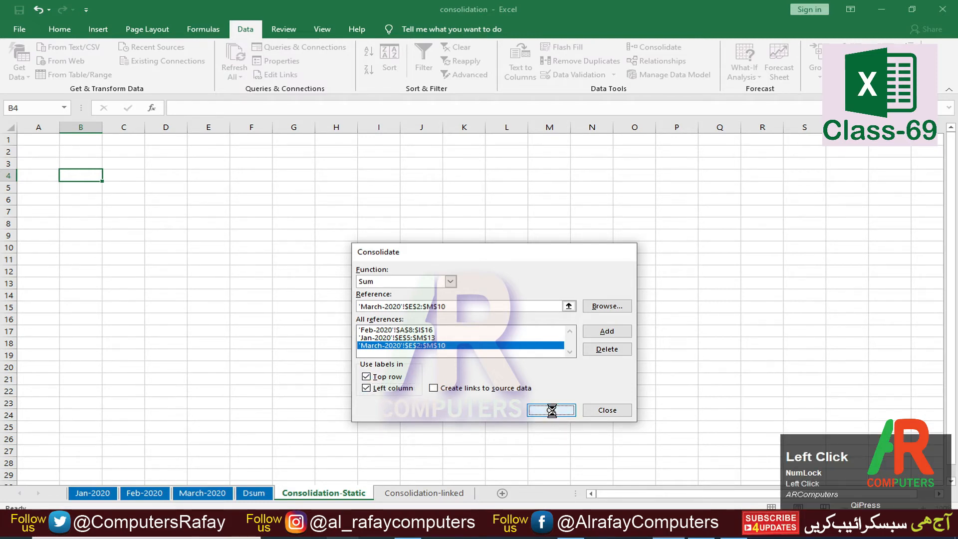
Examine the store headers and item labels of the consolidated table and compare the table positions on the Jan-2020, Feb-2020 and March-2020 sheets.
left_click(233, 344)
left_click_drag(115, 177, 433, 178)
left_click_drag(85, 190, 87, 268)
left_click(131, 334)
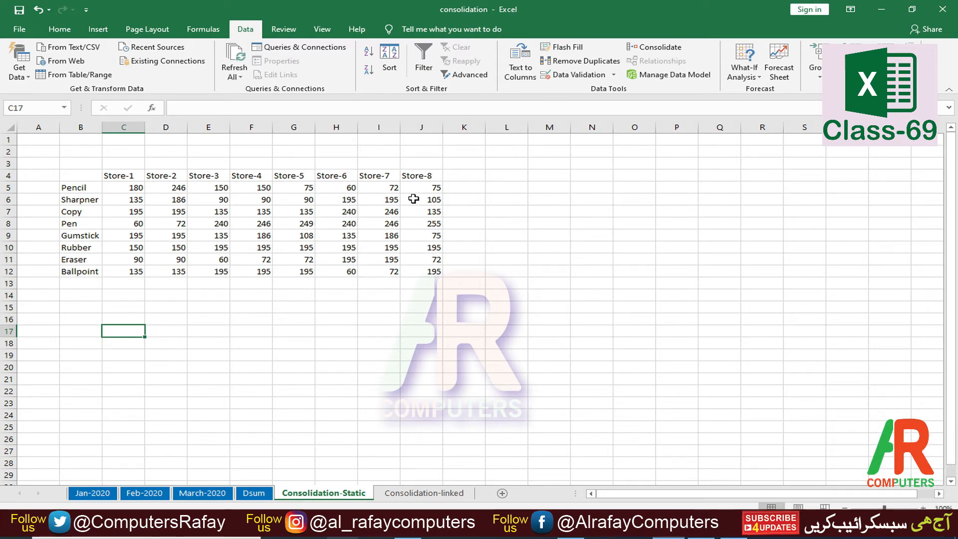
left_click(100, 495)
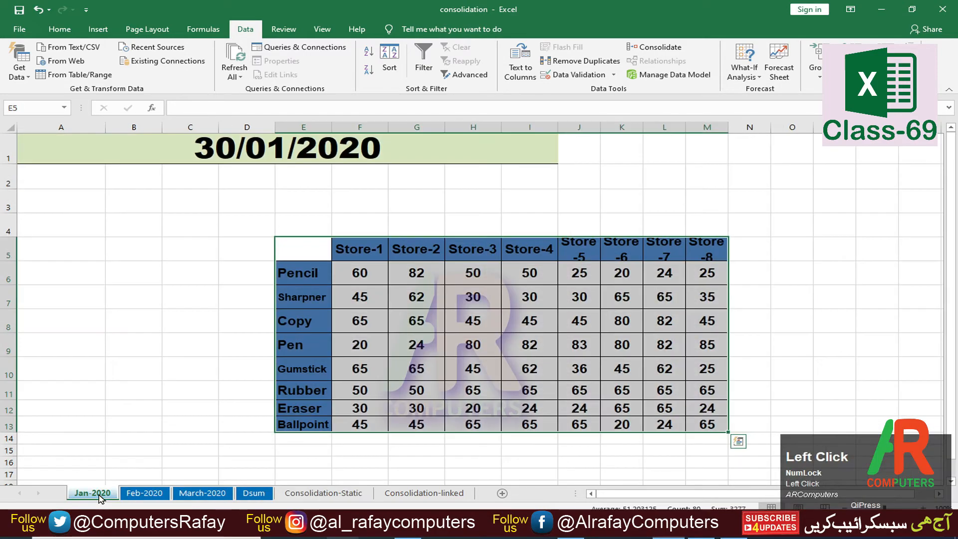
left_click(250, 449)
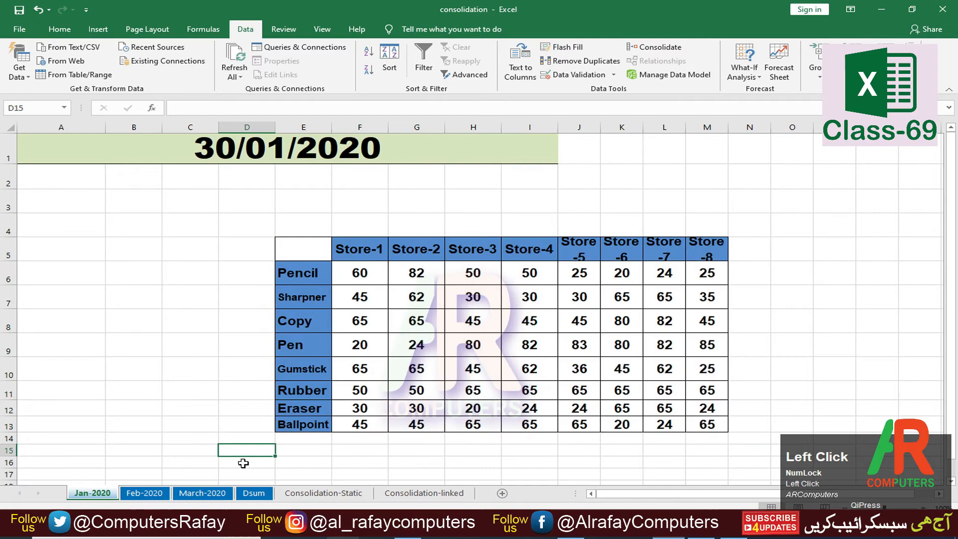
left_click(142, 495)
left_click(194, 492)
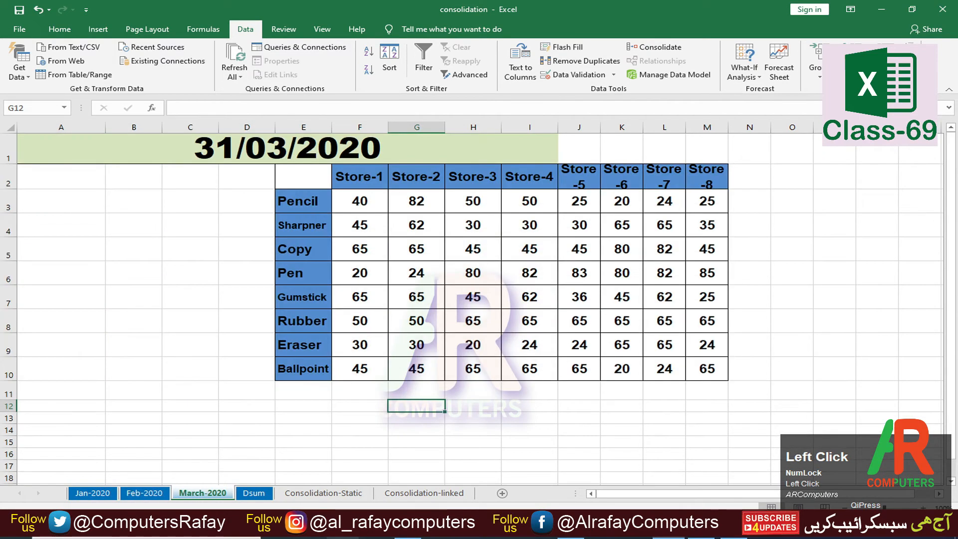
left_click(90, 494)
left_click(142, 494)
left_click(189, 495)
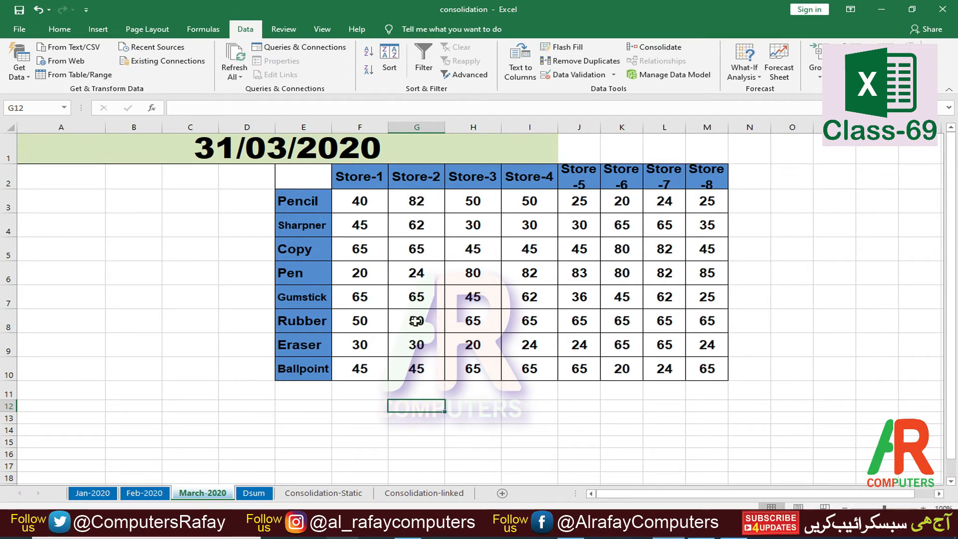
Set the Store-1 Pencil quantity in cell F6 of the Jan-2020 sheet to 50.
left_click(109, 495)
left_click(366, 275)
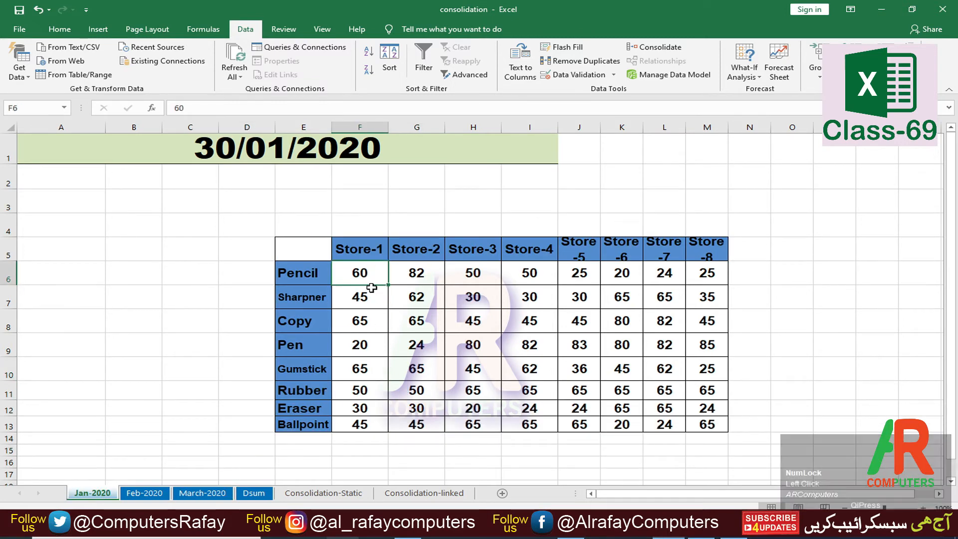
type("5")
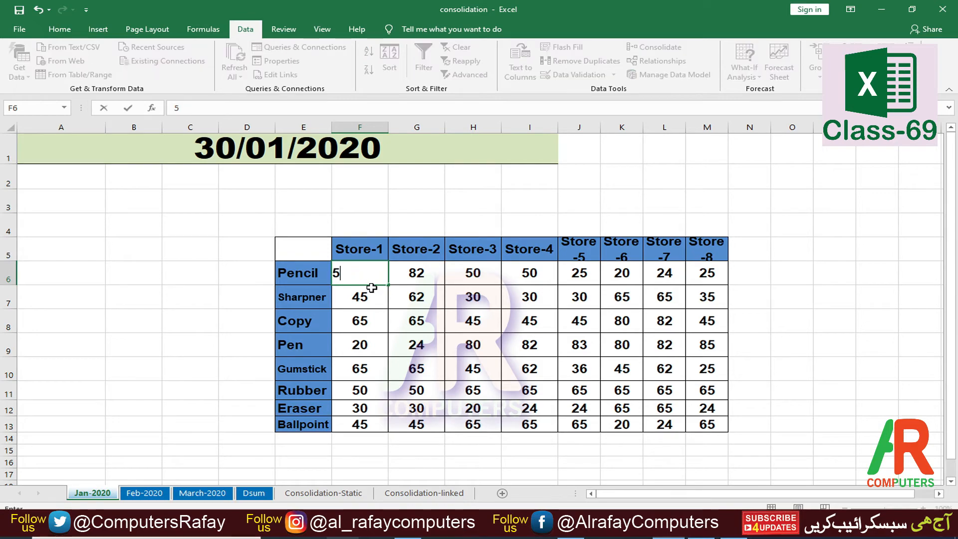
key("Return")
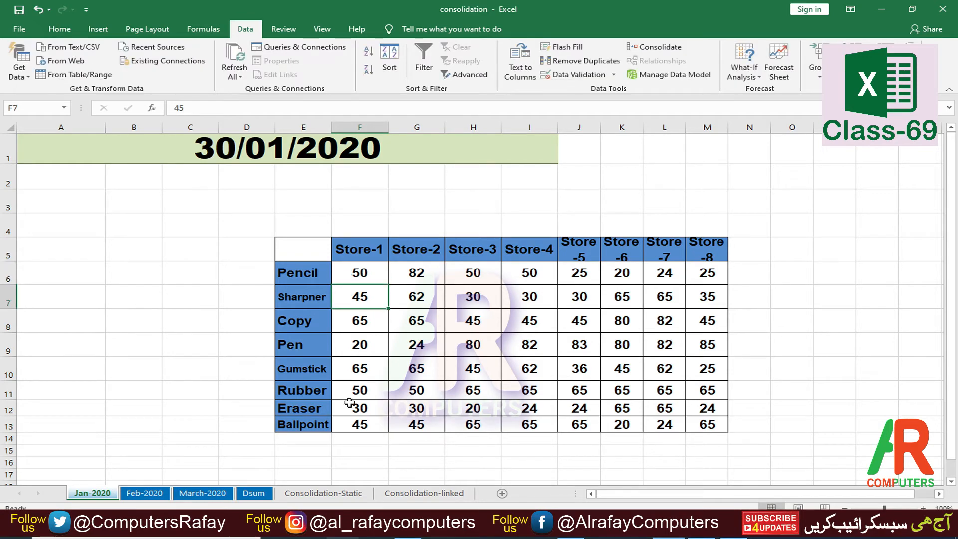
Check the Store-1 Pencil total in C5 of Consolidation-Static against the edited January value and the February and March sheets.
left_click(324, 494)
left_click(272, 332)
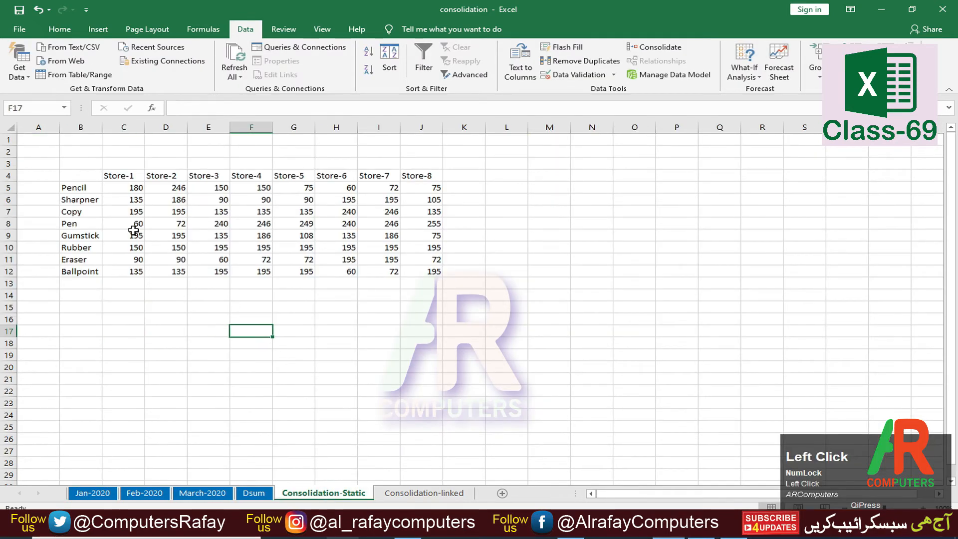
left_click(135, 190)
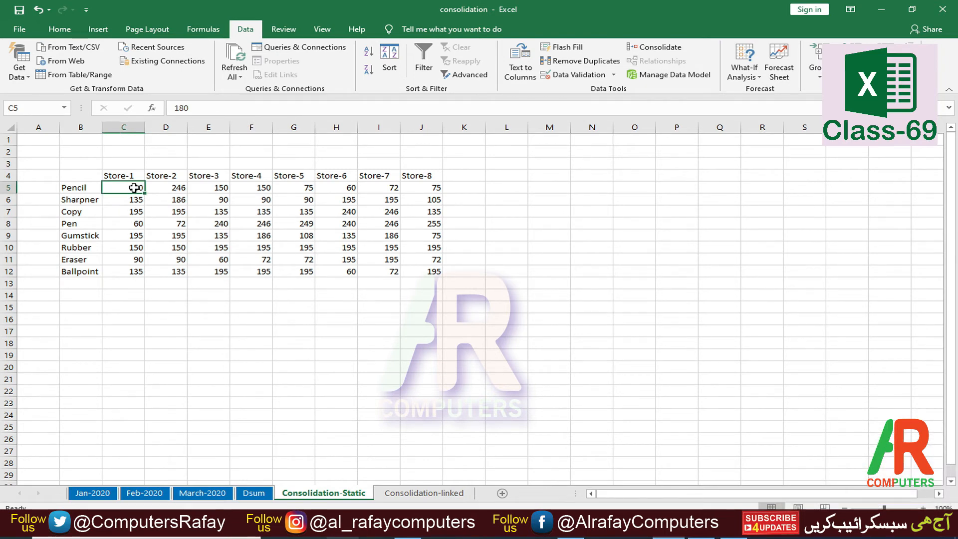
left_click(97, 494)
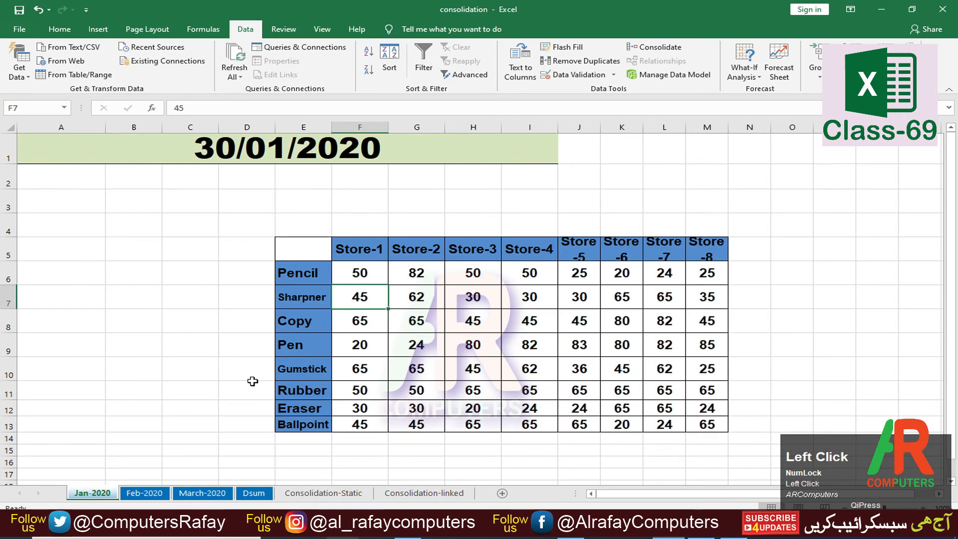
left_click(329, 494)
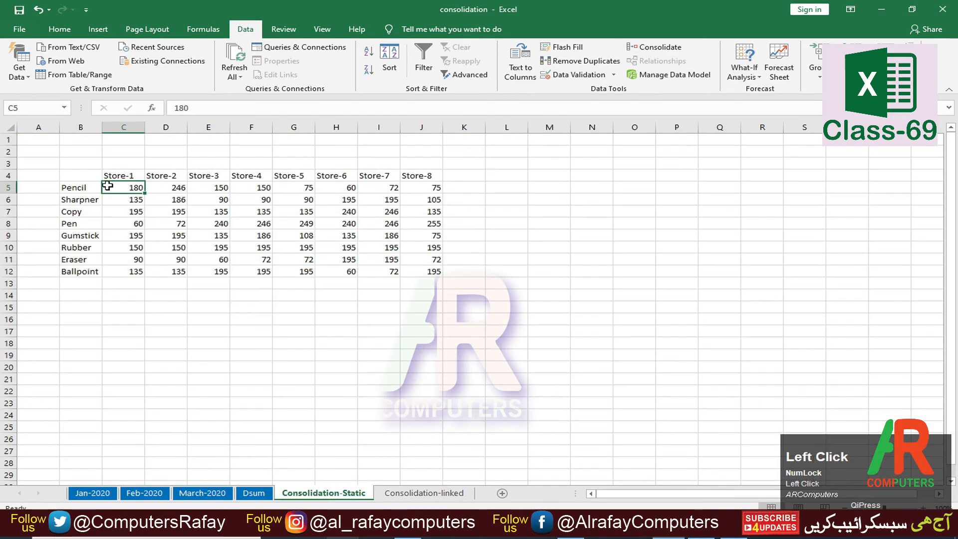
left_click(128, 201)
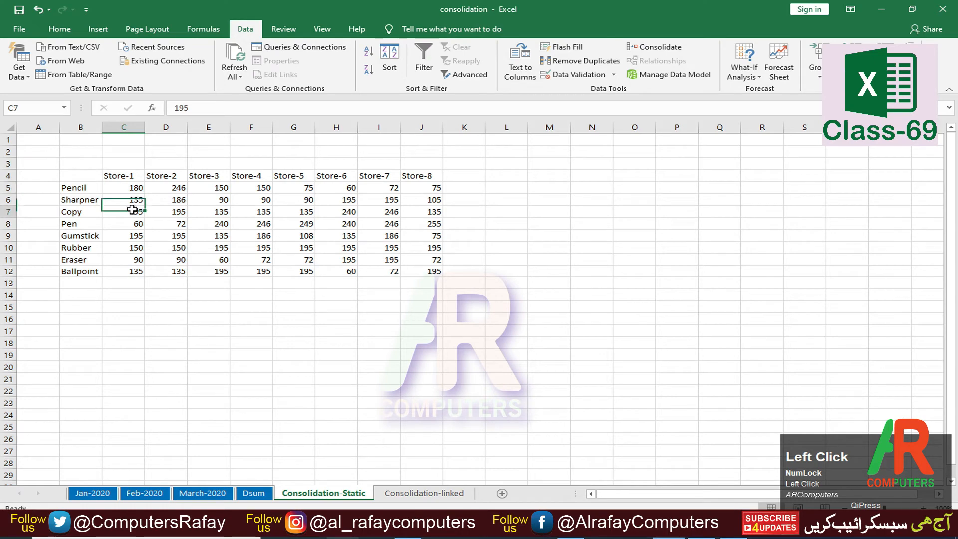
left_click(130, 211)
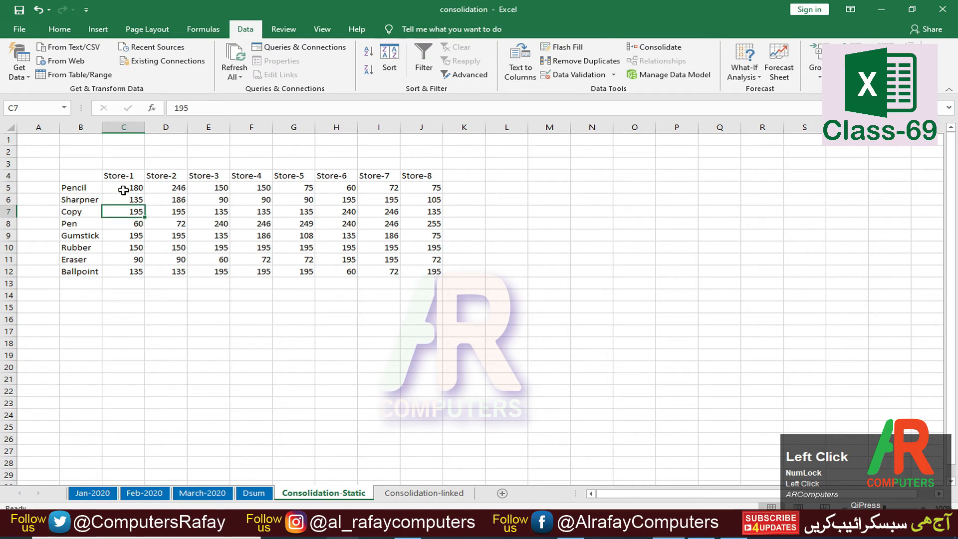
left_click(123, 190)
left_click(92, 493)
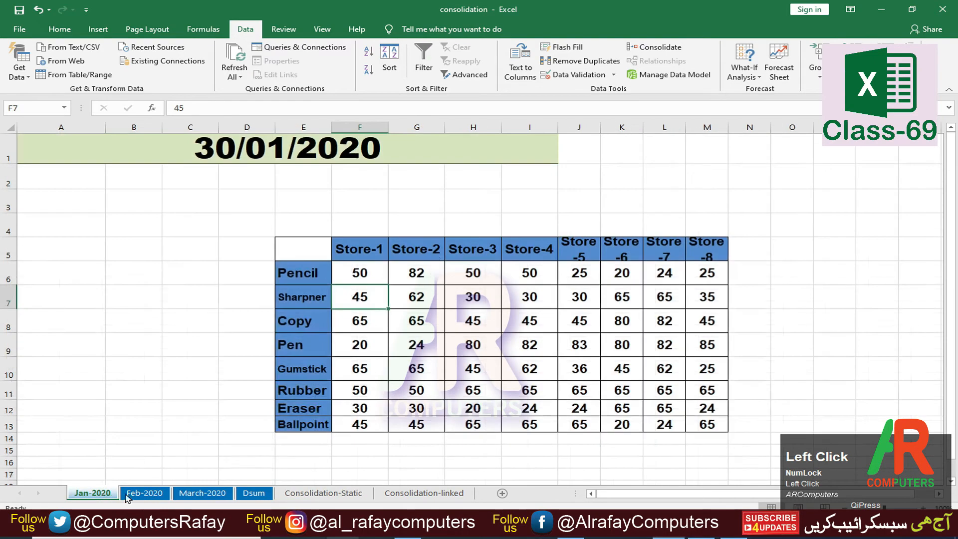
left_click(144, 493)
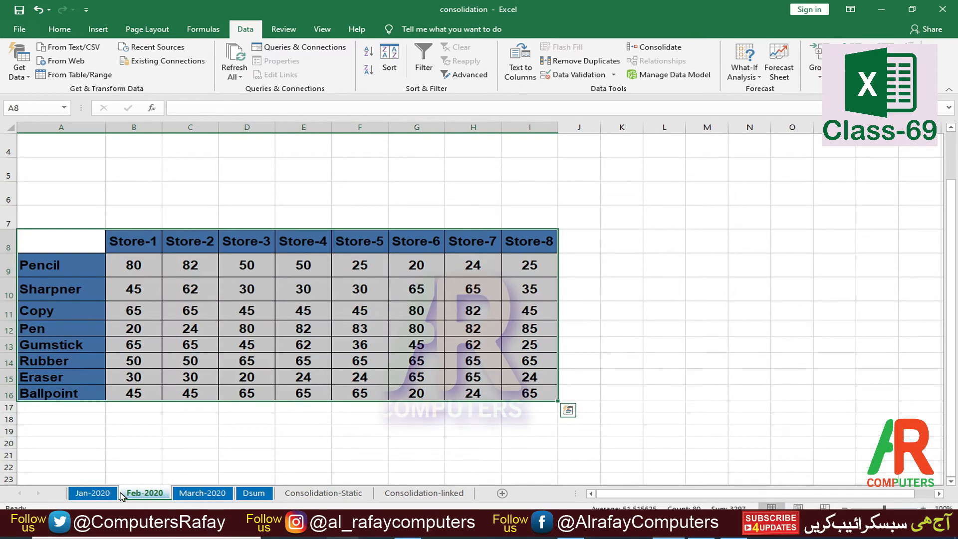
left_click(92, 493)
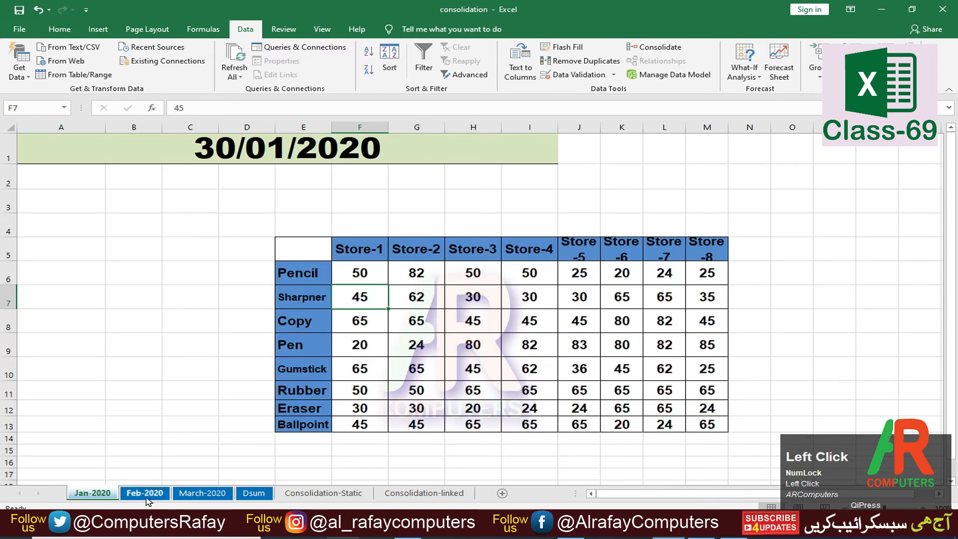
left_click(144, 494)
left_click(202, 493)
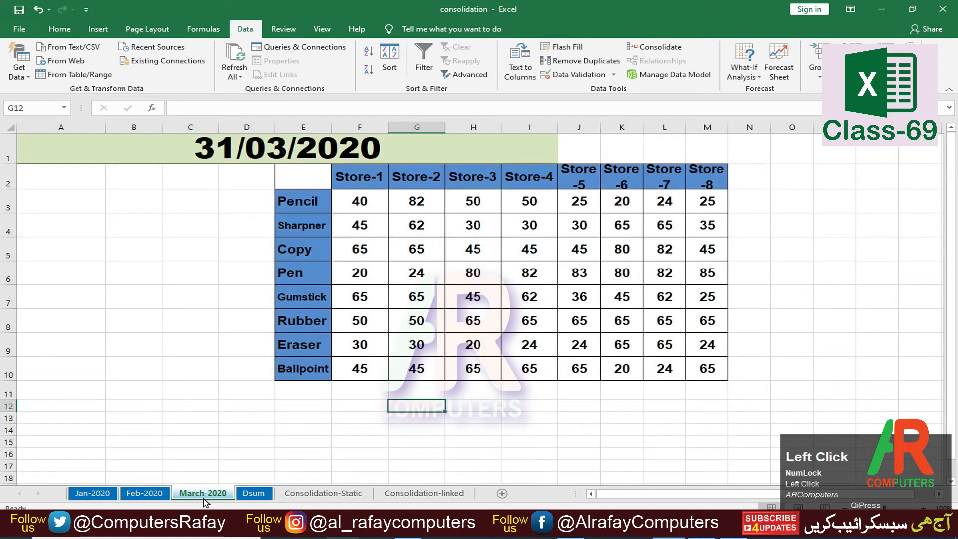
left_click(327, 494)
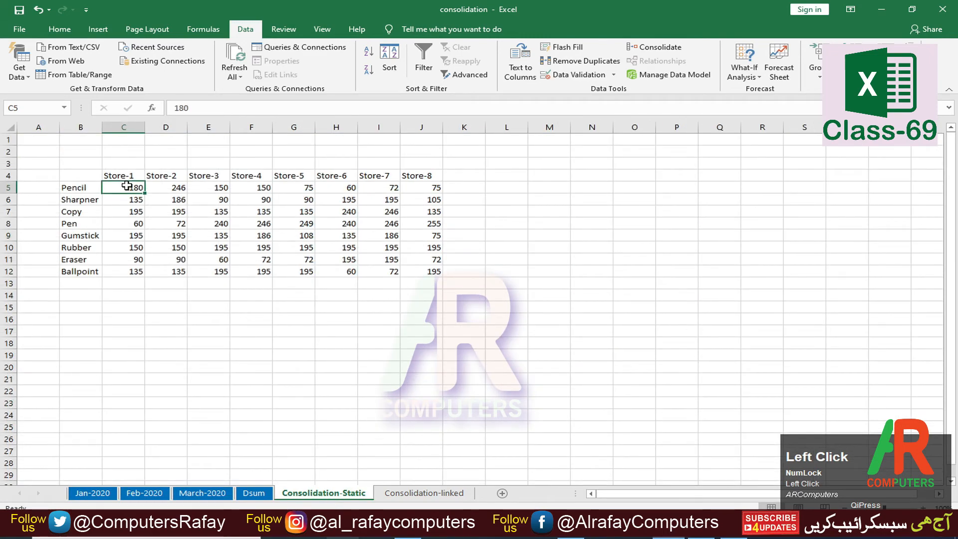
Start a Sum consolidation at cell C6 of the Consolidation-linked sheet and add the Jan-2020 range E5:M13 as a source reference.
left_click(422, 494)
left_click(251, 259)
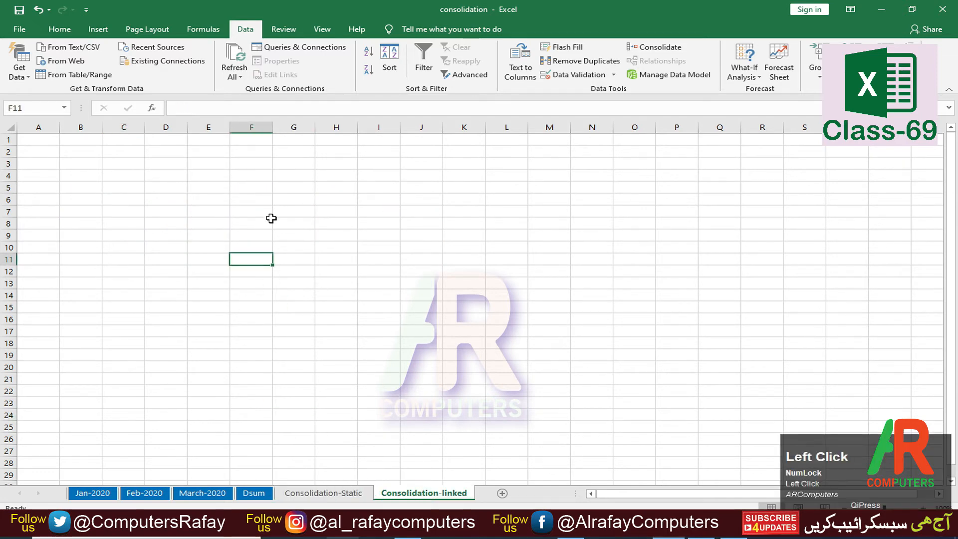
left_click(129, 200)
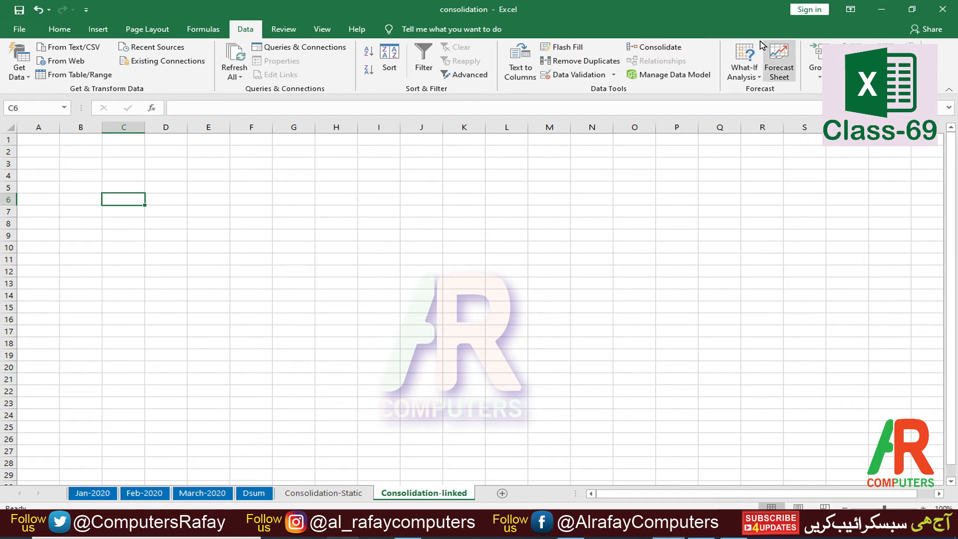
left_click(649, 47)
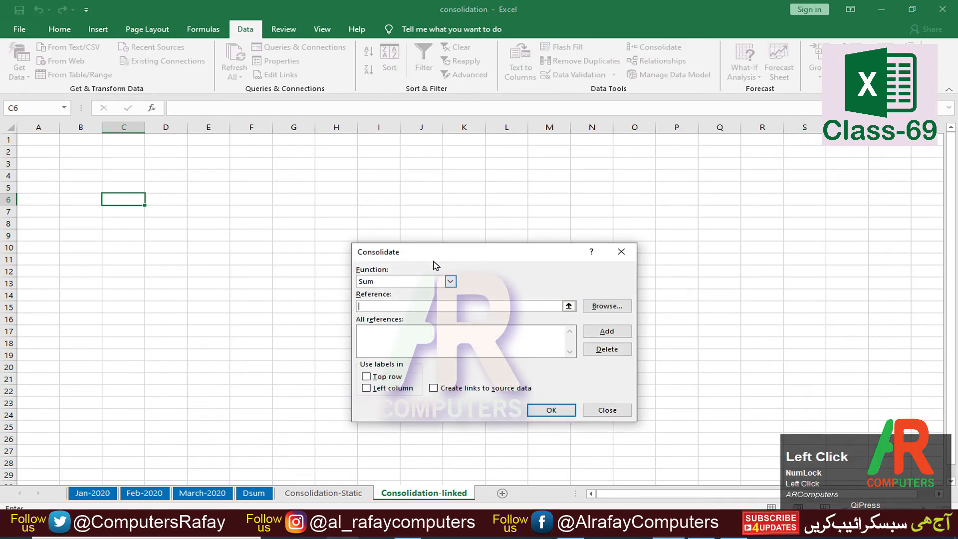
left_click_drag(433, 255, 287, 168)
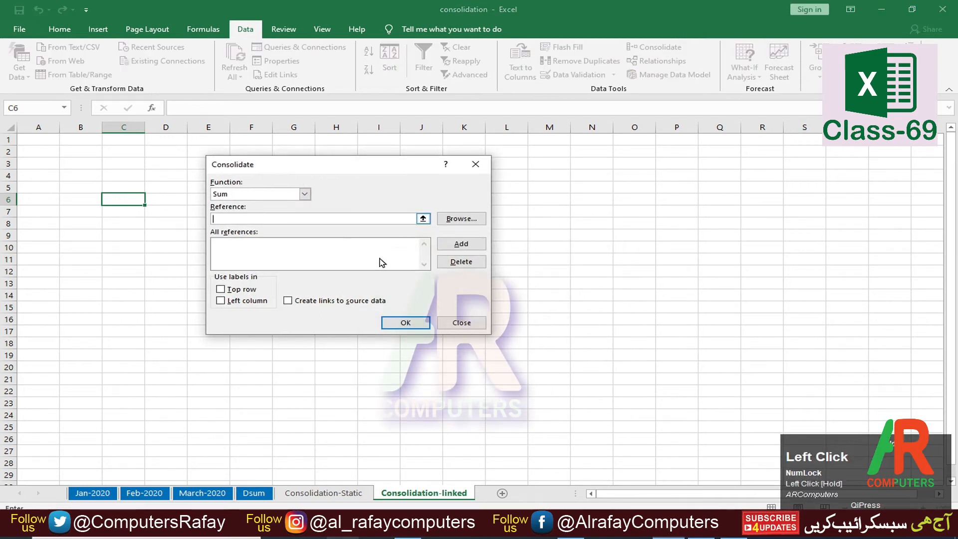
left_click(423, 220)
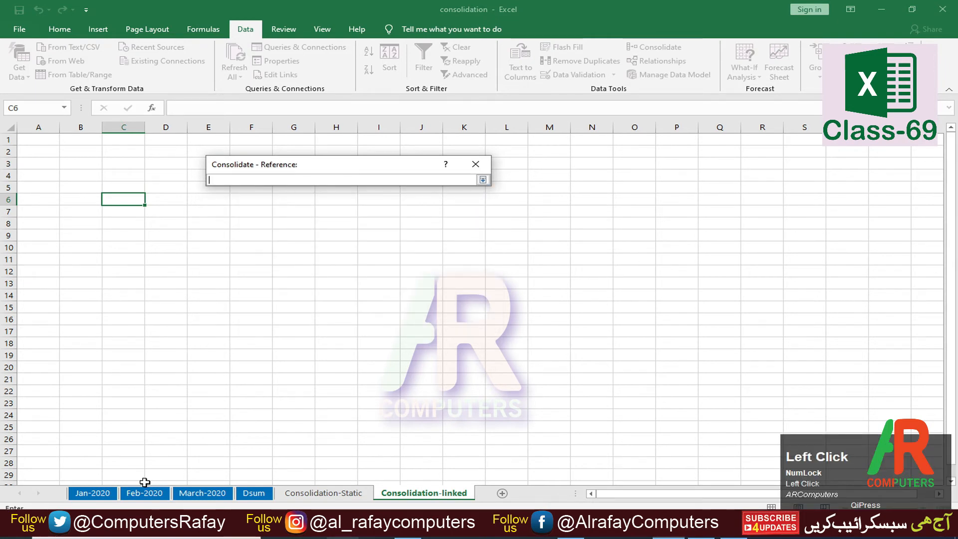
left_click(93, 493)
left_click_drag(311, 244, 694, 416)
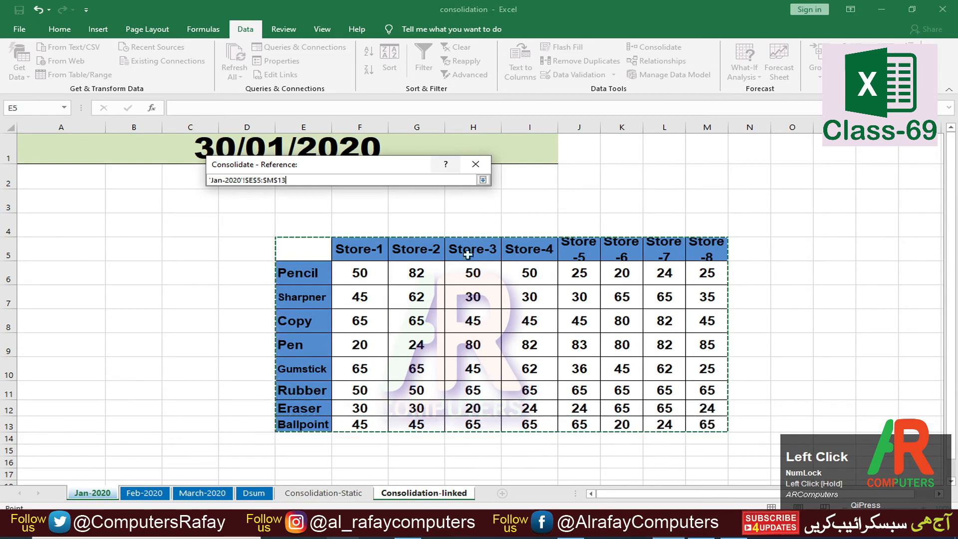
left_click(483, 179)
left_click(461, 244)
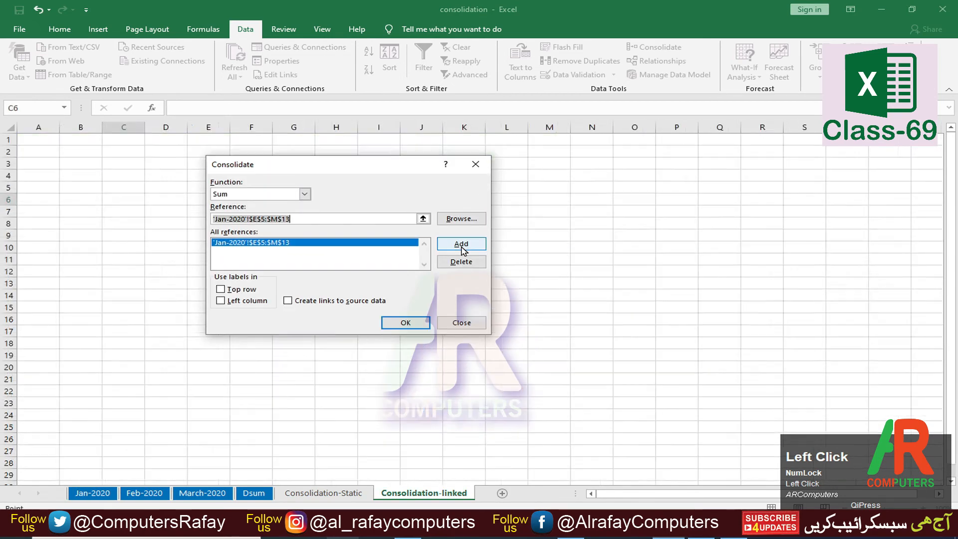
Add the Feb-2020 sheet's range A8:I16 as the second source reference of the consolidation.
left_click(424, 219)
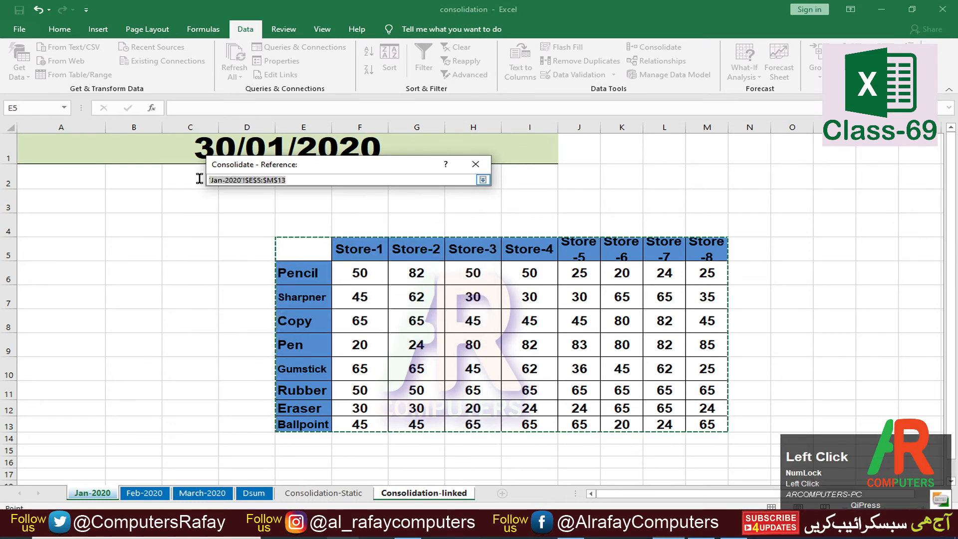
left_click(158, 181)
key("BackSpace")
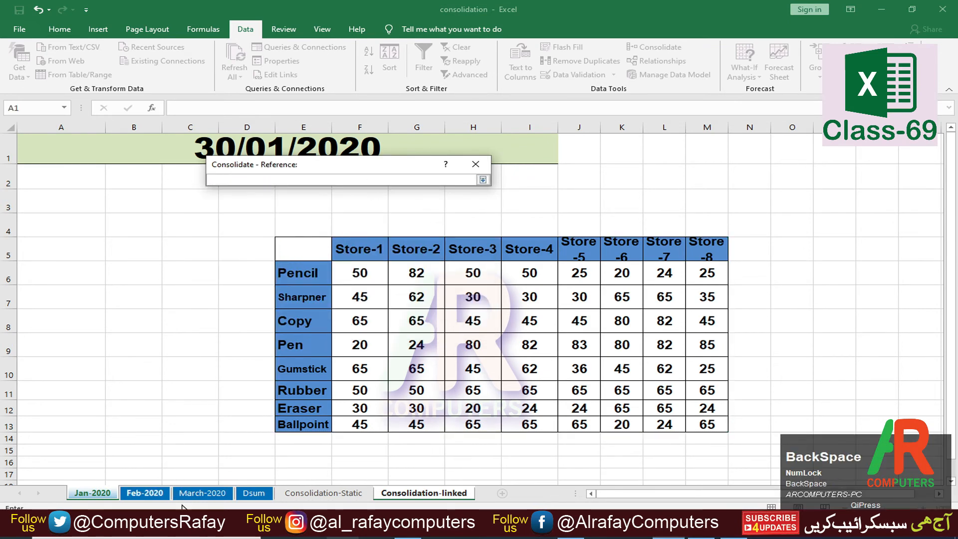
left_click(144, 493)
mouse_move(41, 245)
left_mouse_down()
mouse_move(167, 338)
mouse_move(519, 393)
left_mouse_up()
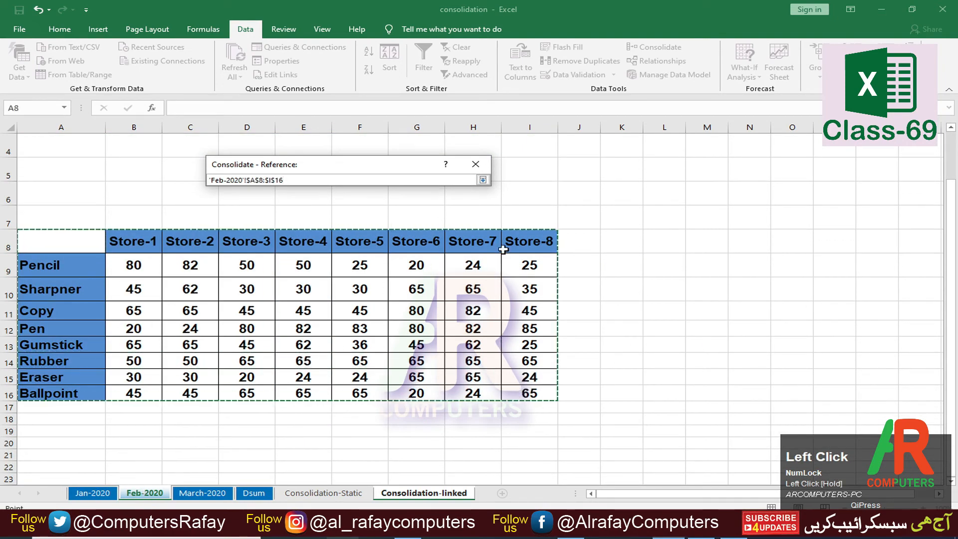
left_click(484, 179)
left_click(468, 244)
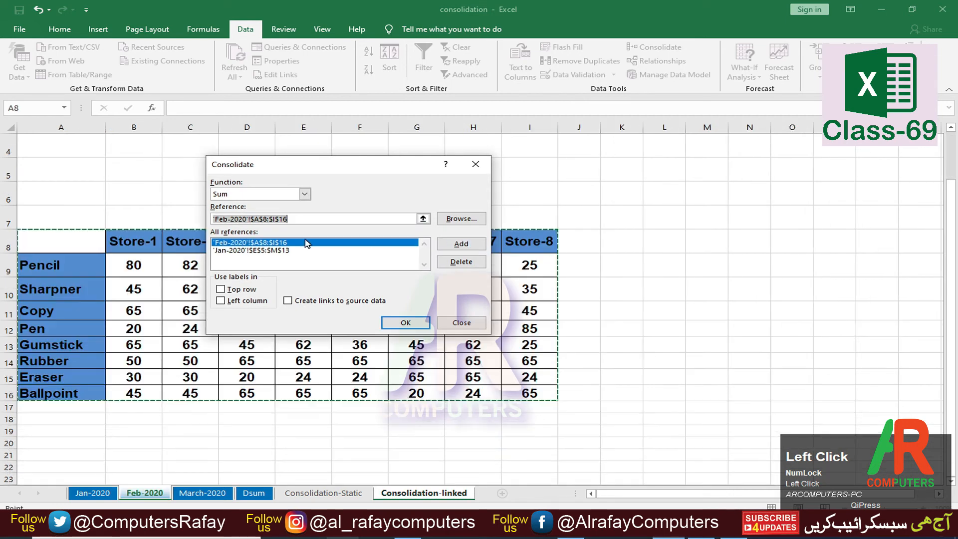
Add the March-2020 sheet's range E2:M10 as the third source reference of the consolidation.
left_click(424, 219)
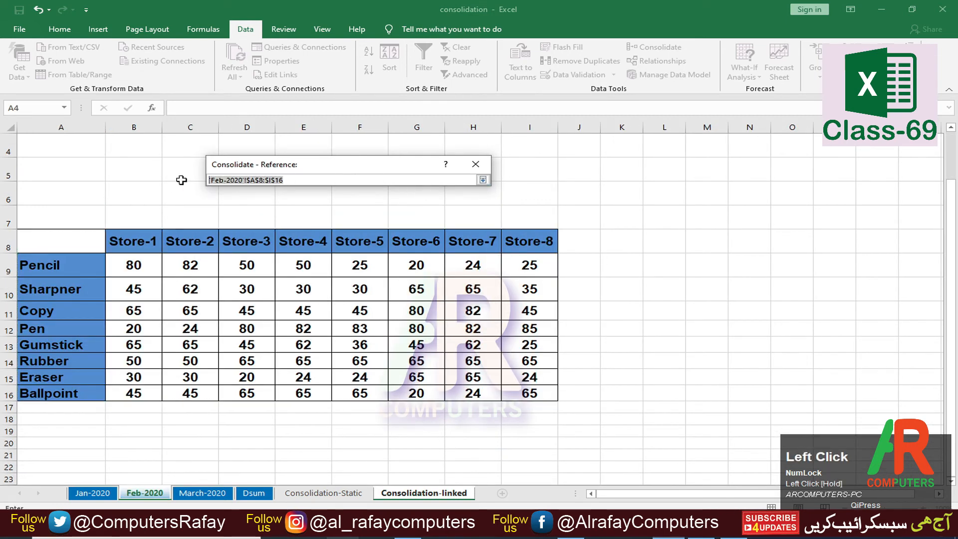
key("BackSpace")
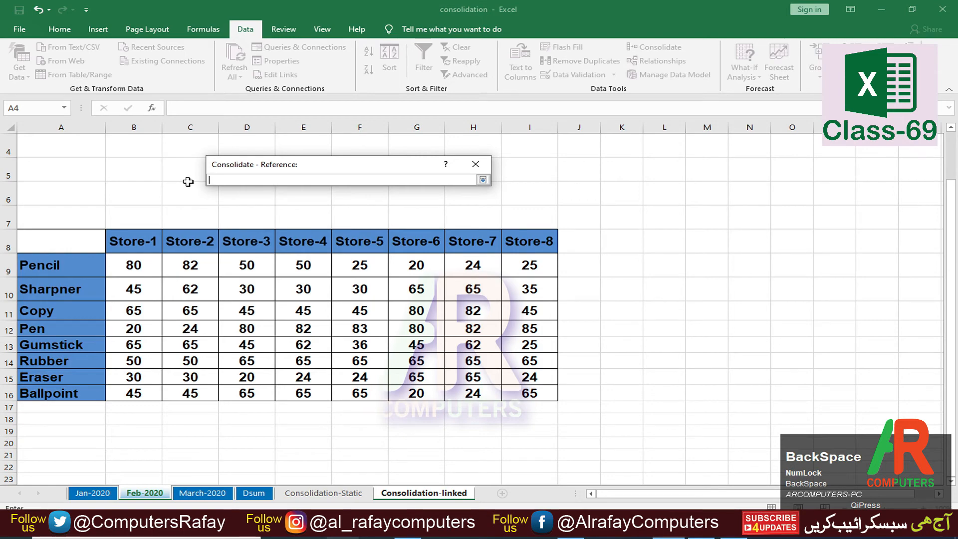
left_click(203, 492)
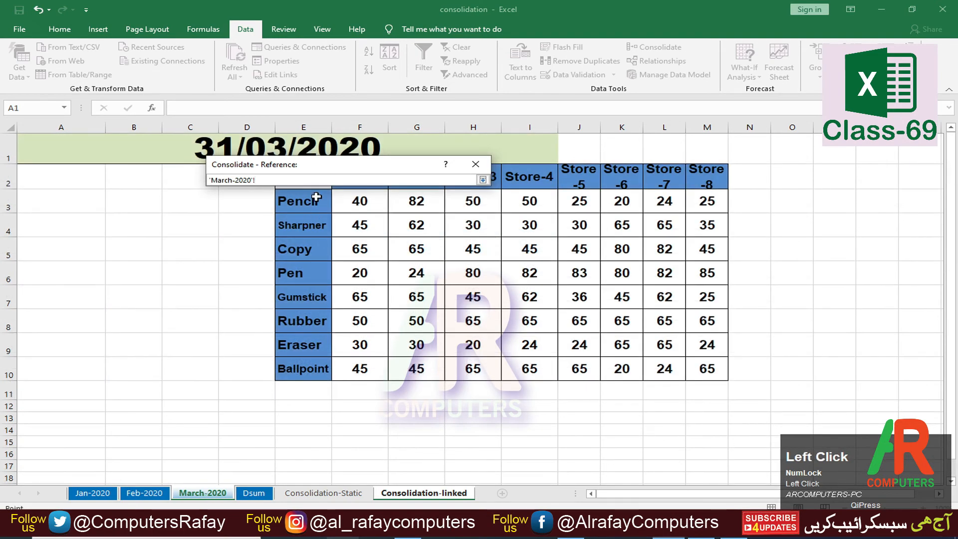
left_click_drag(706, 368, 291, 176)
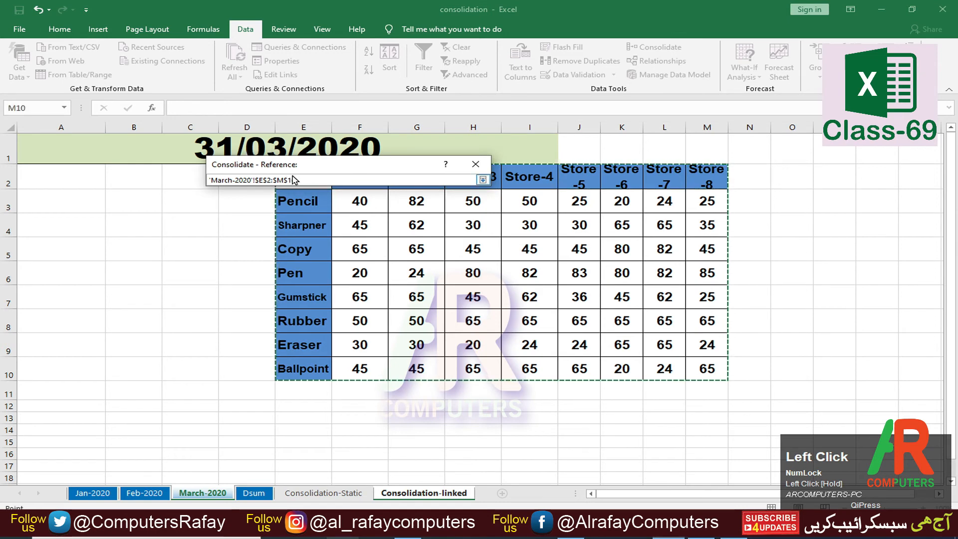
left_click(482, 179)
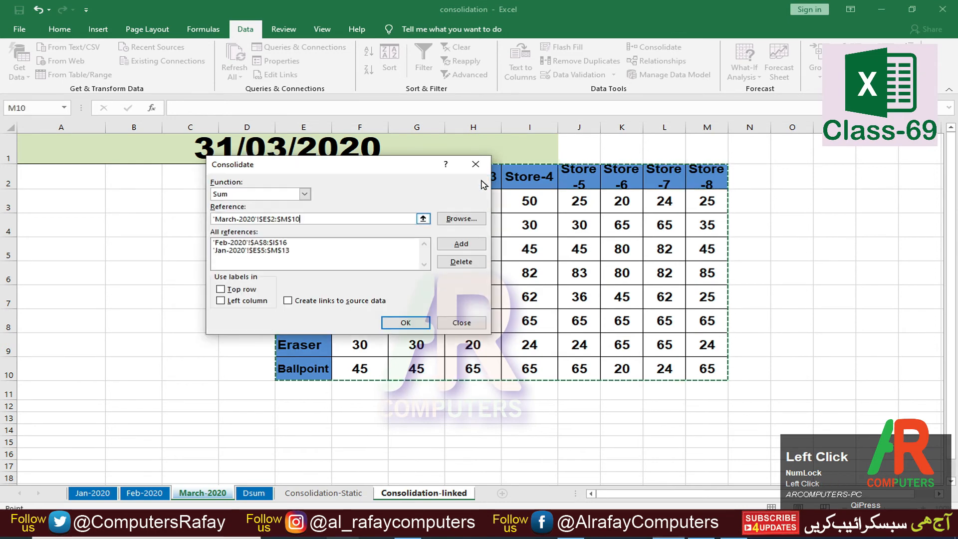
left_click(461, 243)
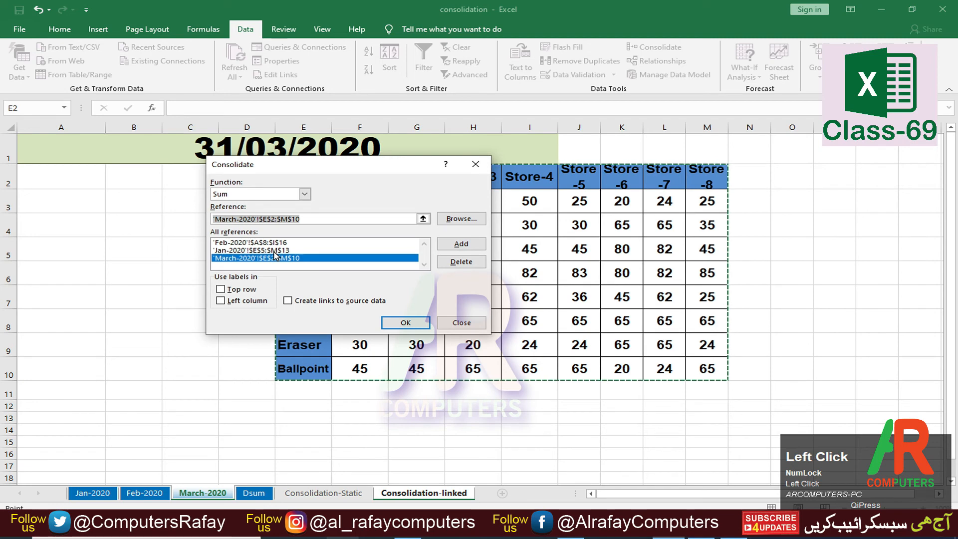
Use top row and left column labels with links to the source data, and create the linked consolidation.
left_click(221, 290)
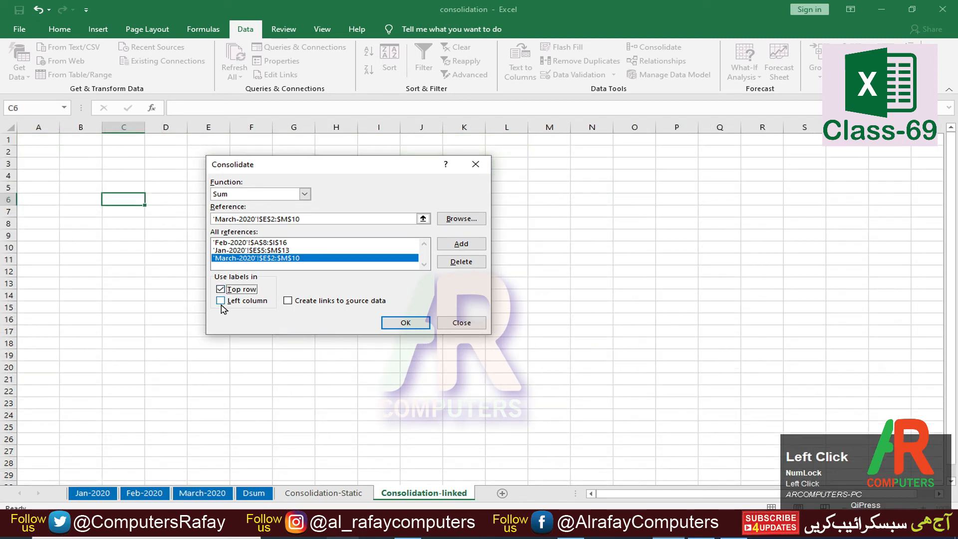
left_click(221, 301)
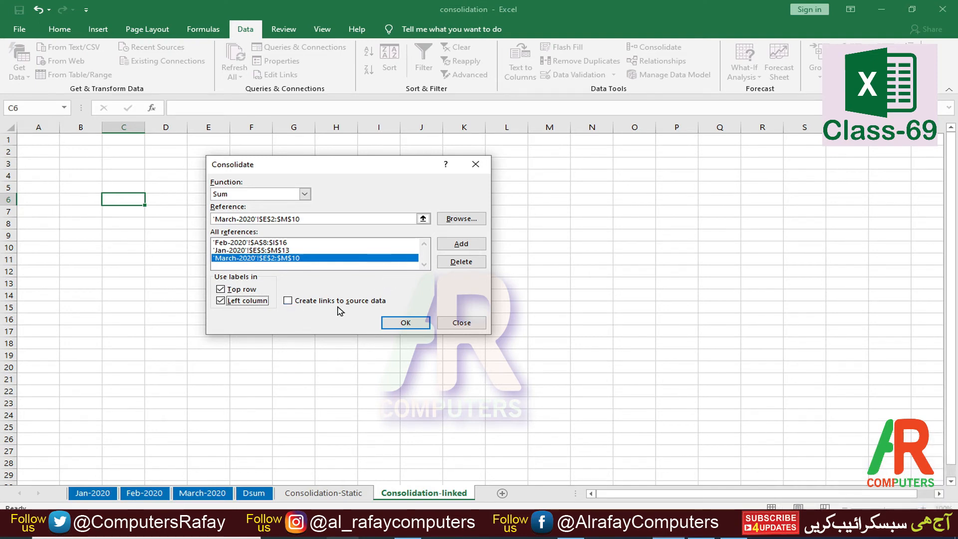
left_click(288, 302)
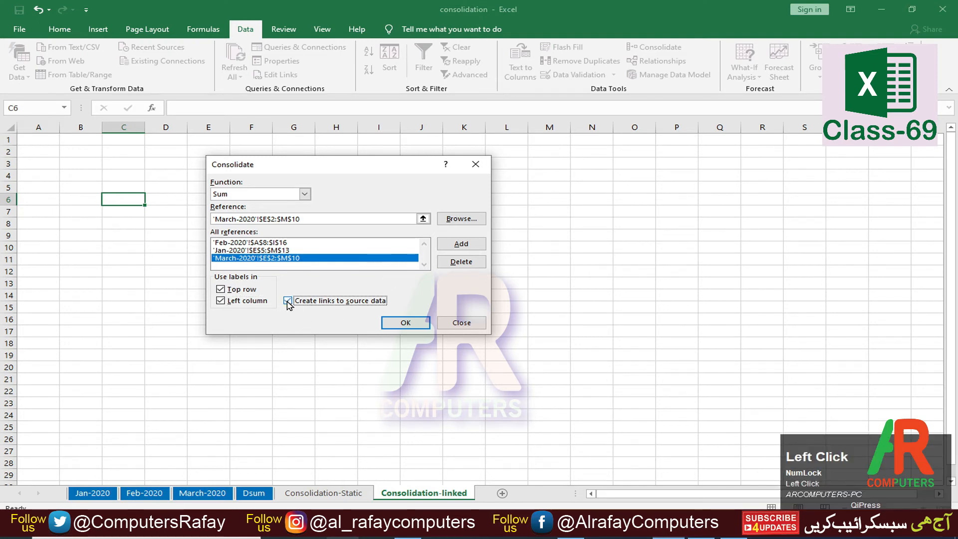
left_click(401, 324)
left_click(274, 343)
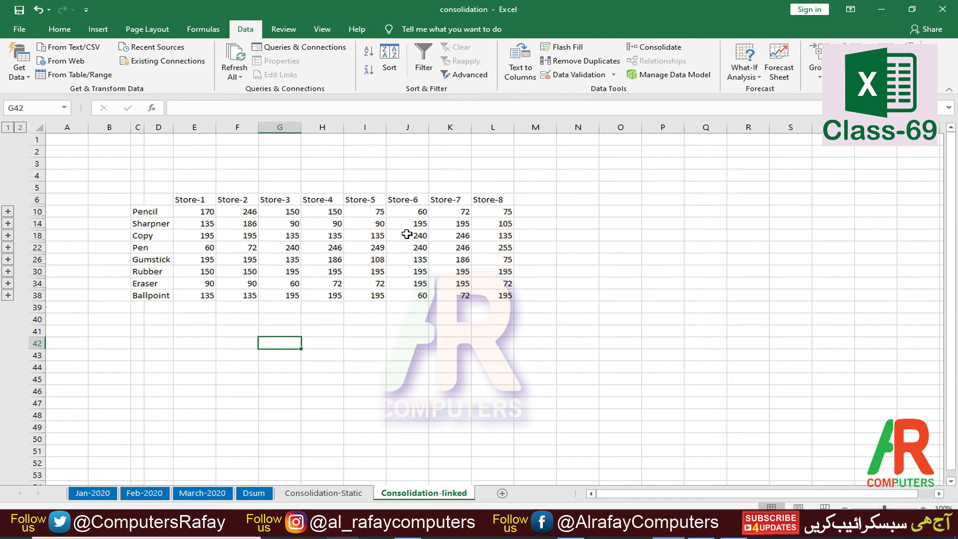
Set the Store-1 Pencil quantity in cell F6 of the Jan-2020 sheet to 100.
left_click(108, 494)
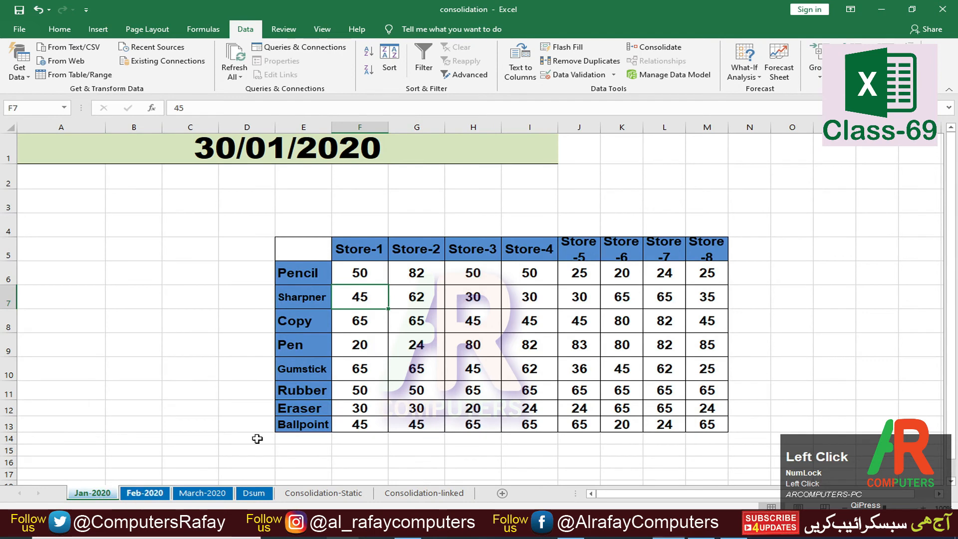
left_click(360, 274)
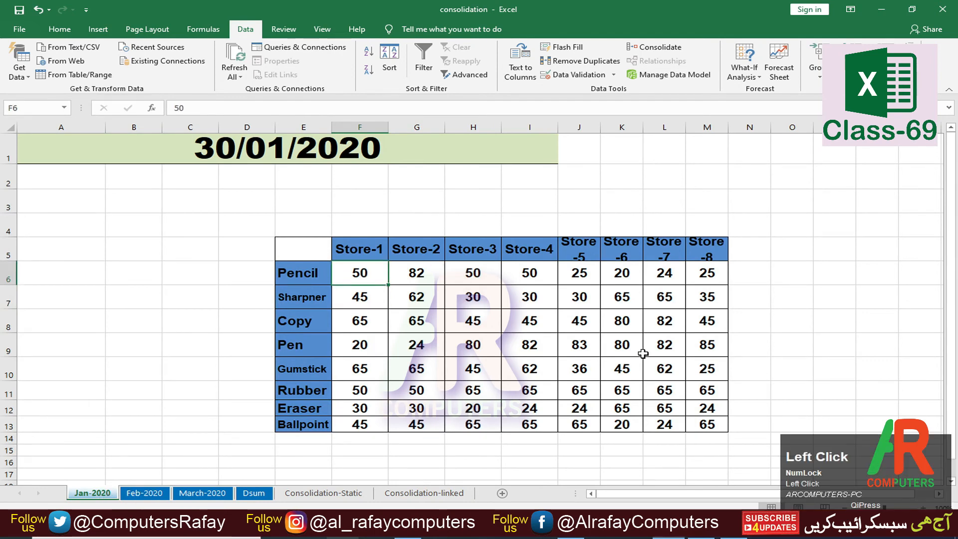
left_click(437, 496)
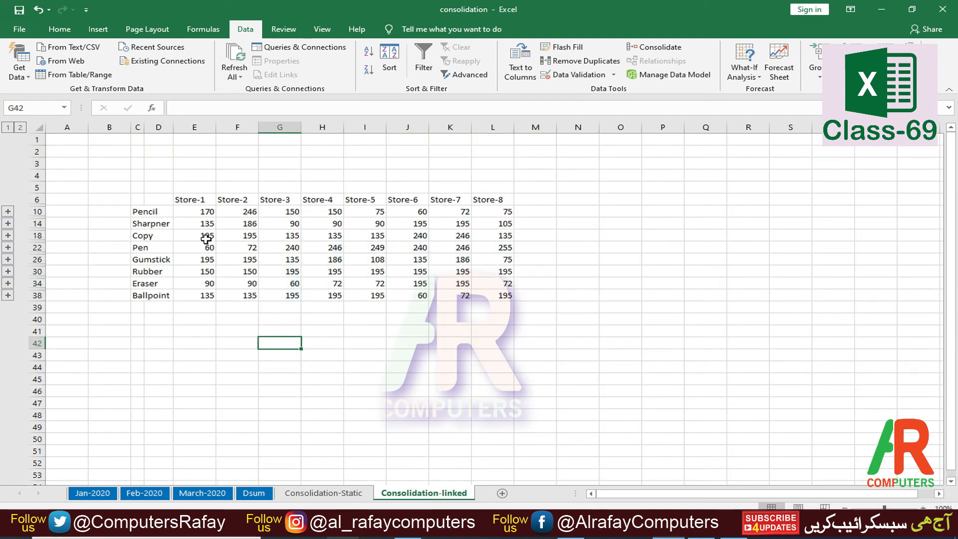
left_click(93, 493)
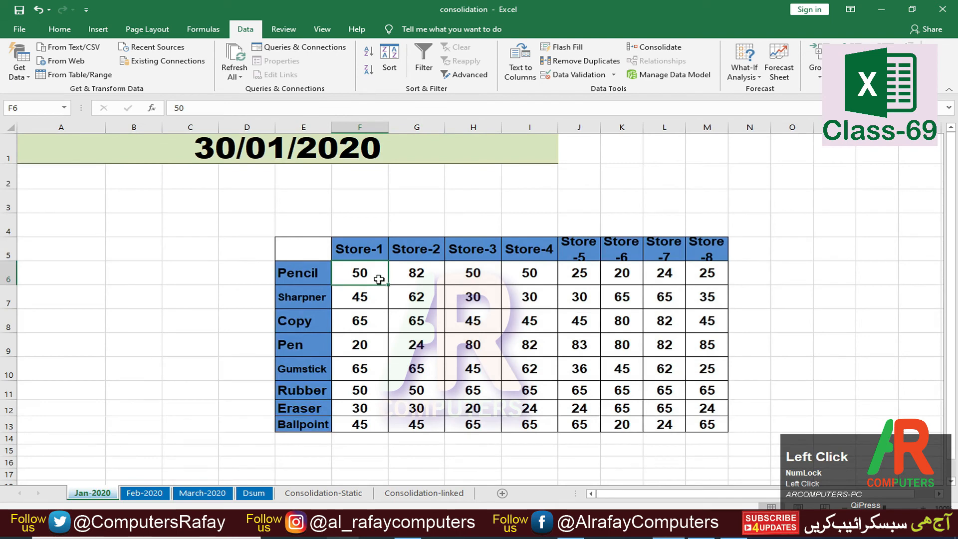
type("100")
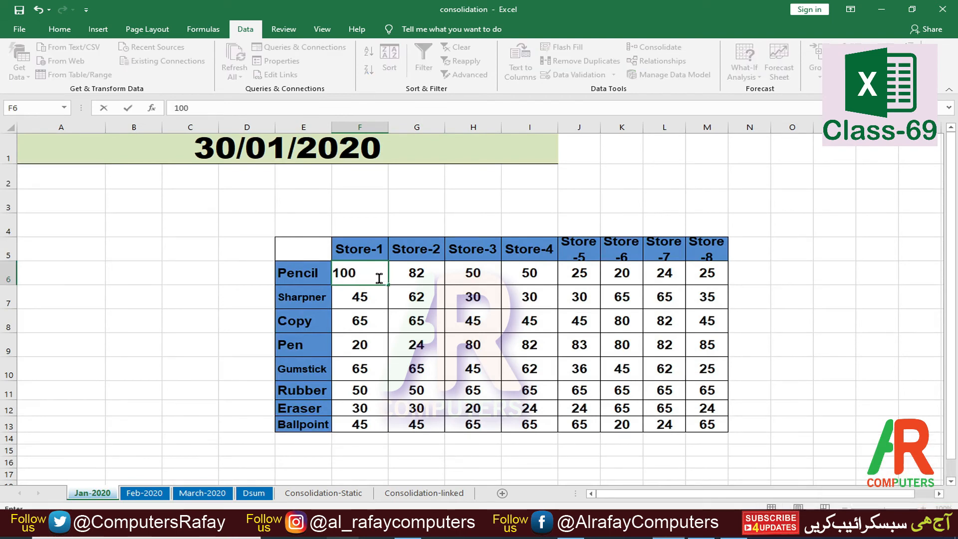
key("Return")
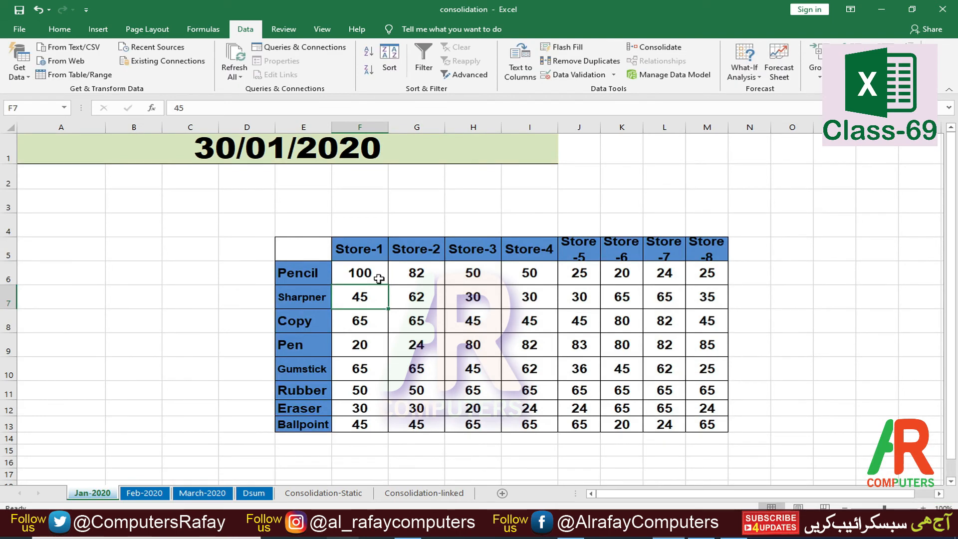
Compare the Store-1 Pencil total on Consolidation-linked with the one on Consolidation-Static.
left_click(436, 497)
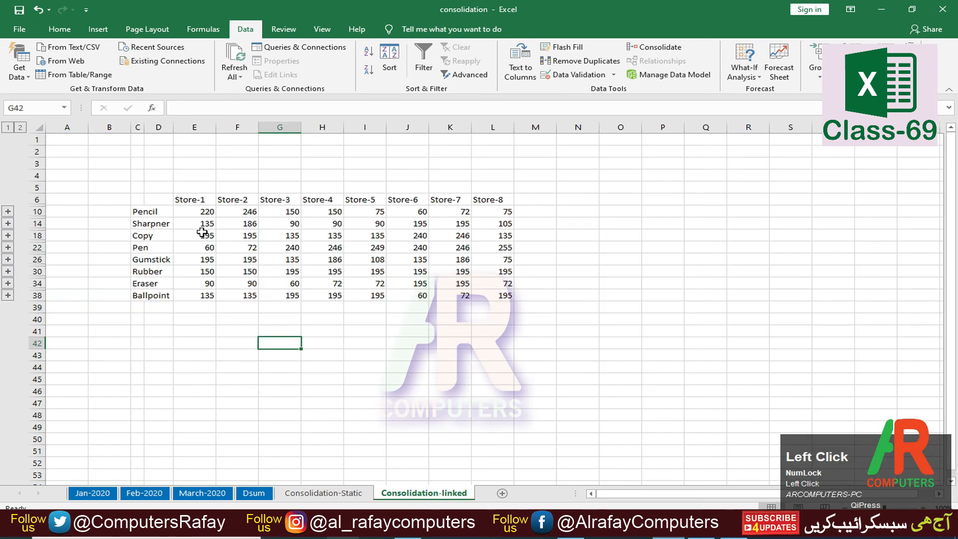
left_click(315, 493)
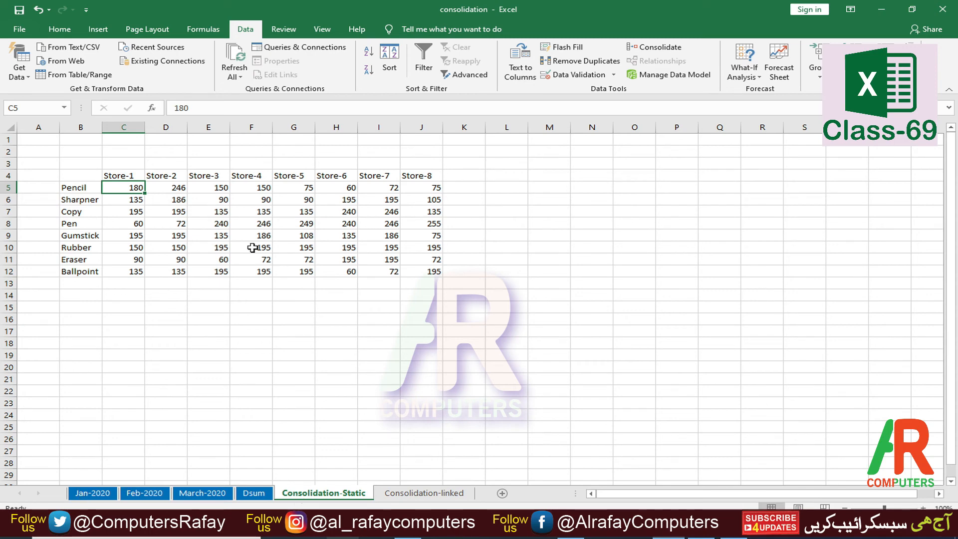
left_click(432, 493)
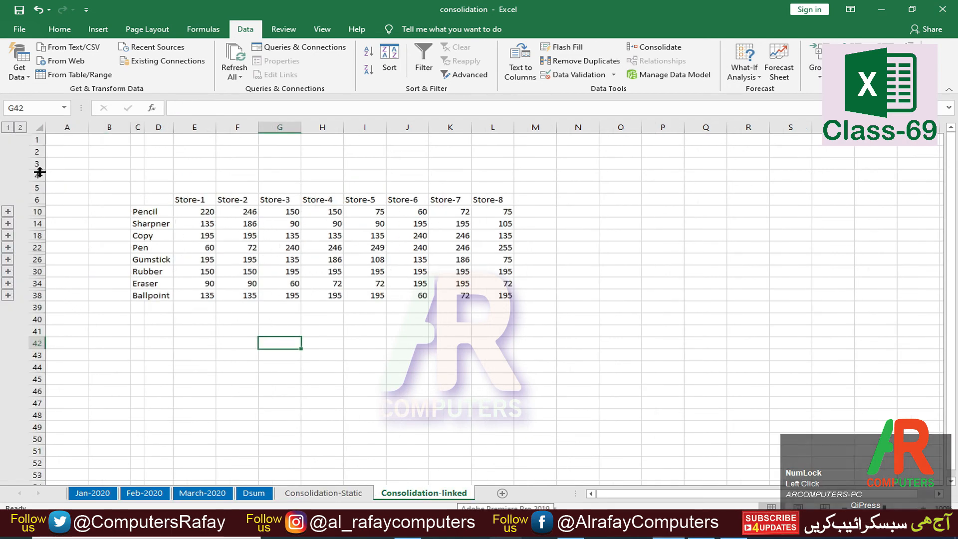
Expand the Pencil group's detail rows on Consolidation-linked and widen column D to fit the full source labels.
left_click(8, 212)
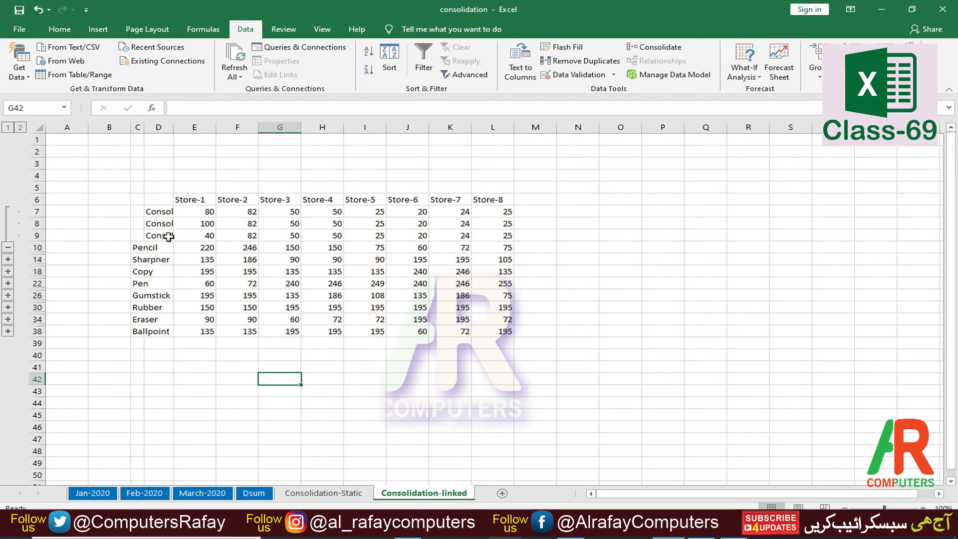
left_click_drag(171, 129, 211, 128)
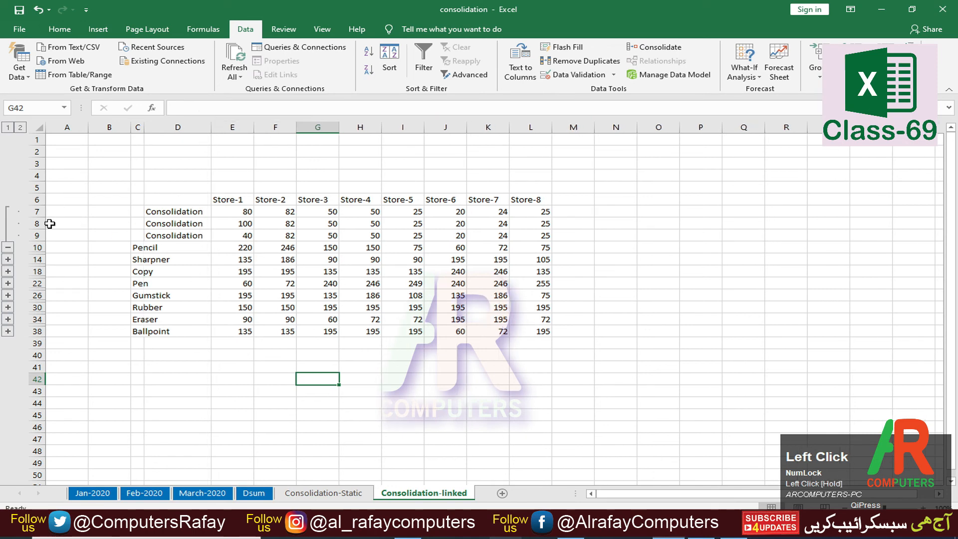
Inspect the link formulas of the Store-1 Pencil detail cells E7 to E9 to identify their source sheets.
left_click(245, 212)
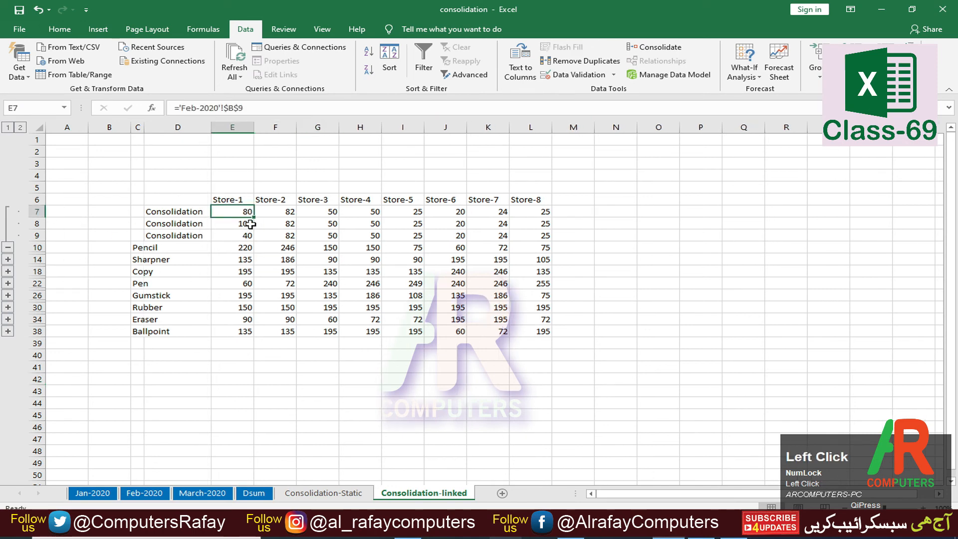
left_click(250, 224)
left_click(244, 235)
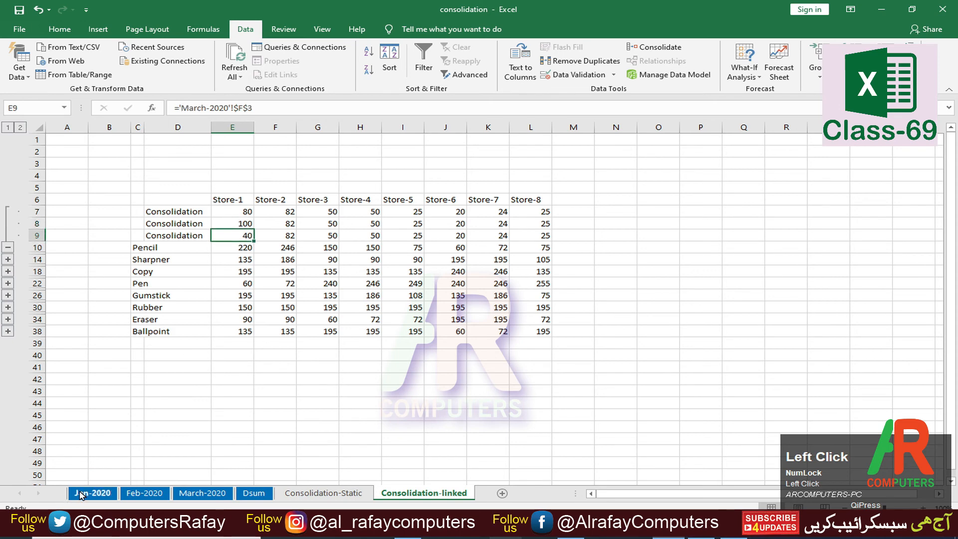
left_click(245, 210)
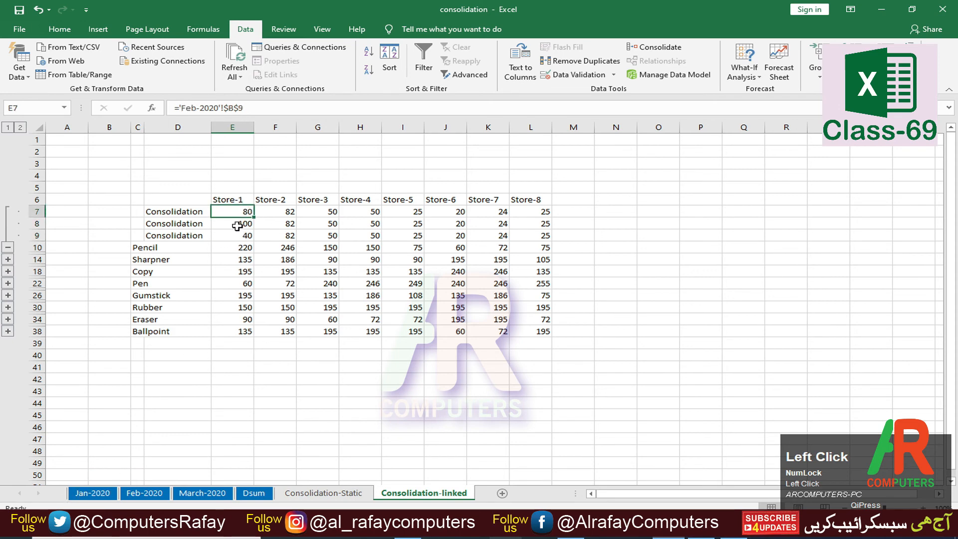
left_click(237, 226)
left_click(241, 237)
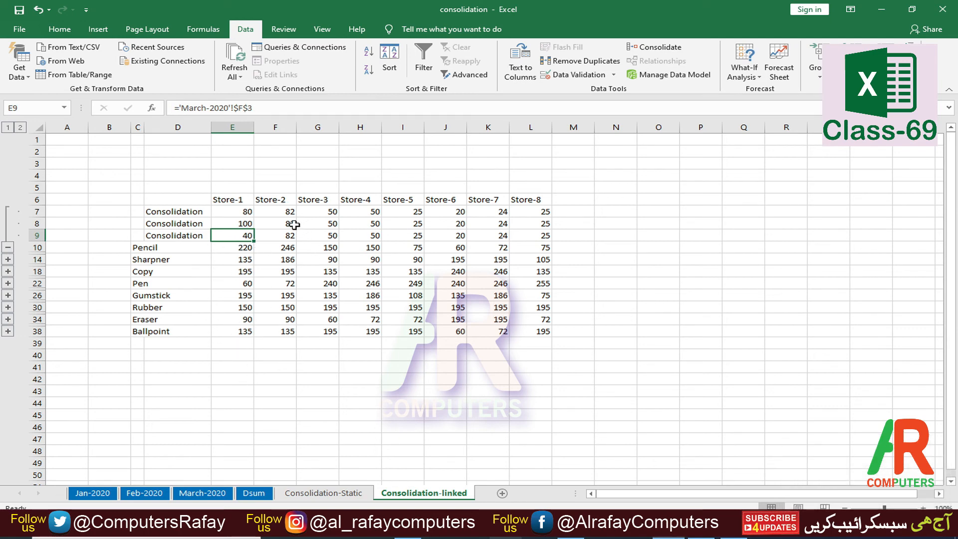
left_click(240, 225)
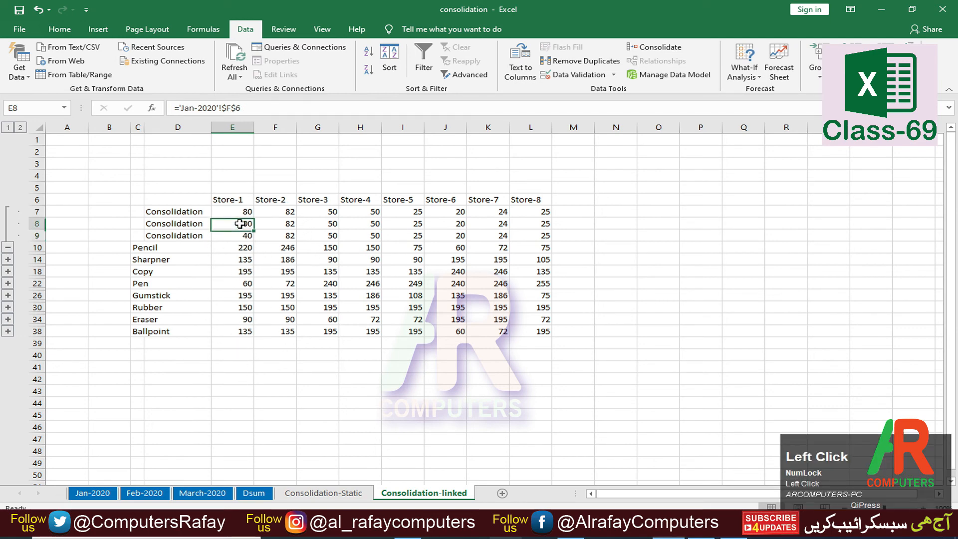
Review the Jan-2020, Feb-2020, March-2020 and Dsum sheets and return to Consolidation-linked.
left_click(93, 494)
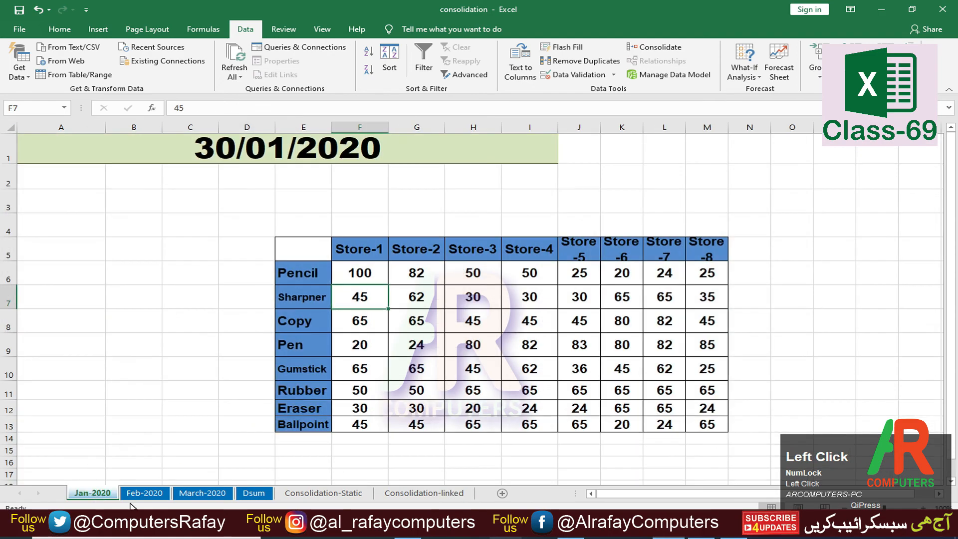
left_click(162, 498)
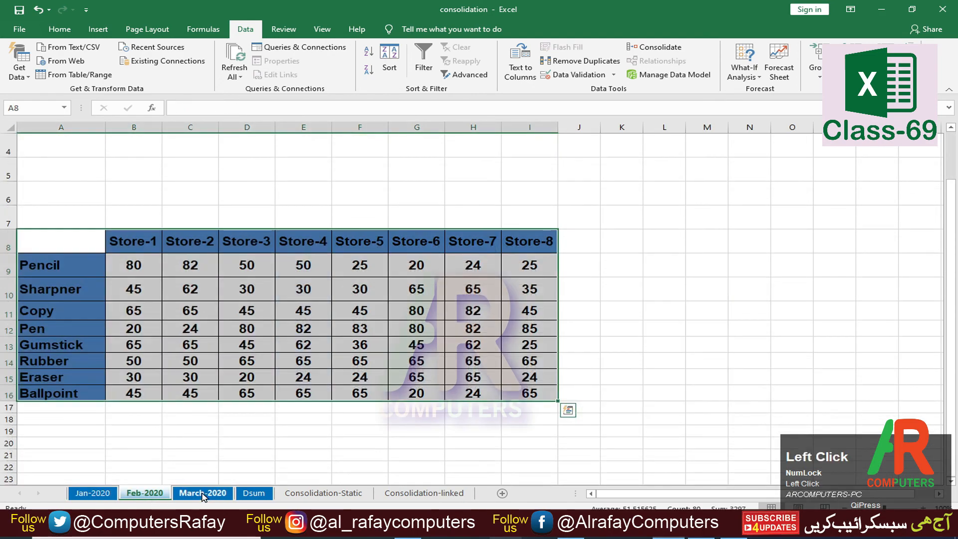
left_click(202, 494)
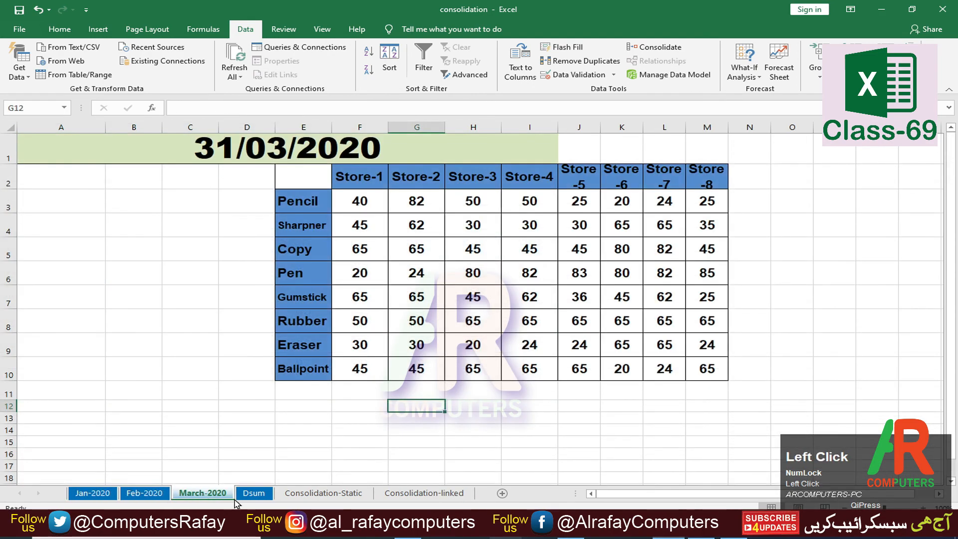
left_click(253, 495)
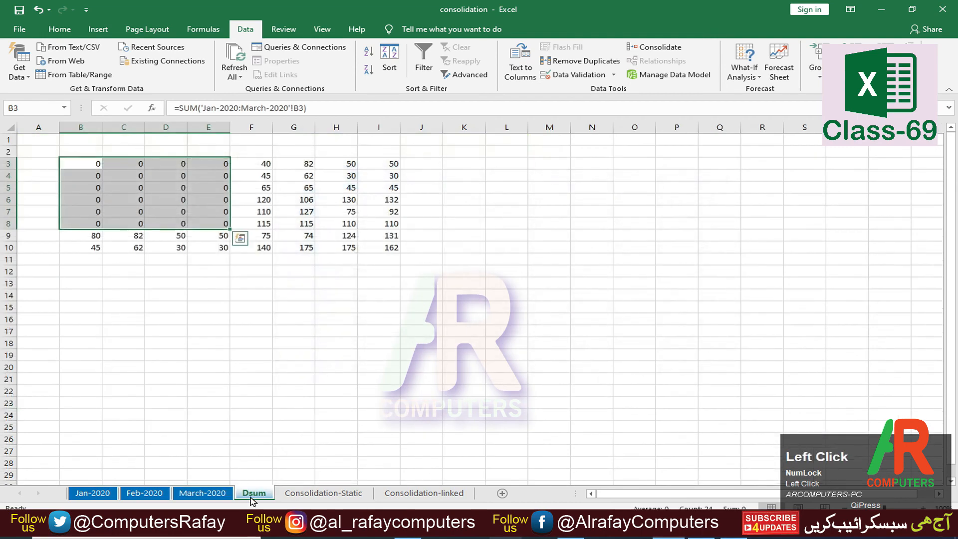
left_click(441, 496)
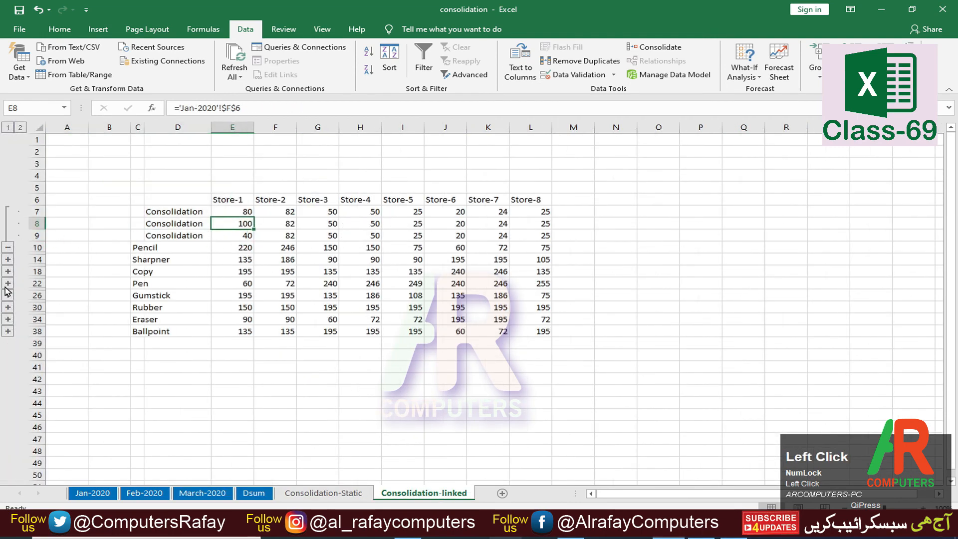
Briefly expand and collapse the Sharpner group, and inspect the Pencil group's source labels and Store-1 formulas in E7 to E10.
left_click(7, 259)
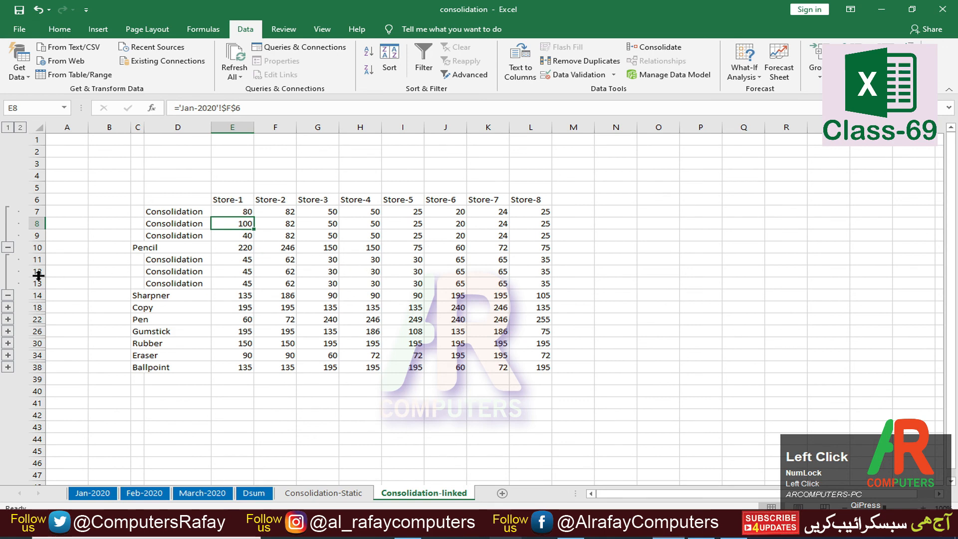
left_click(7, 295)
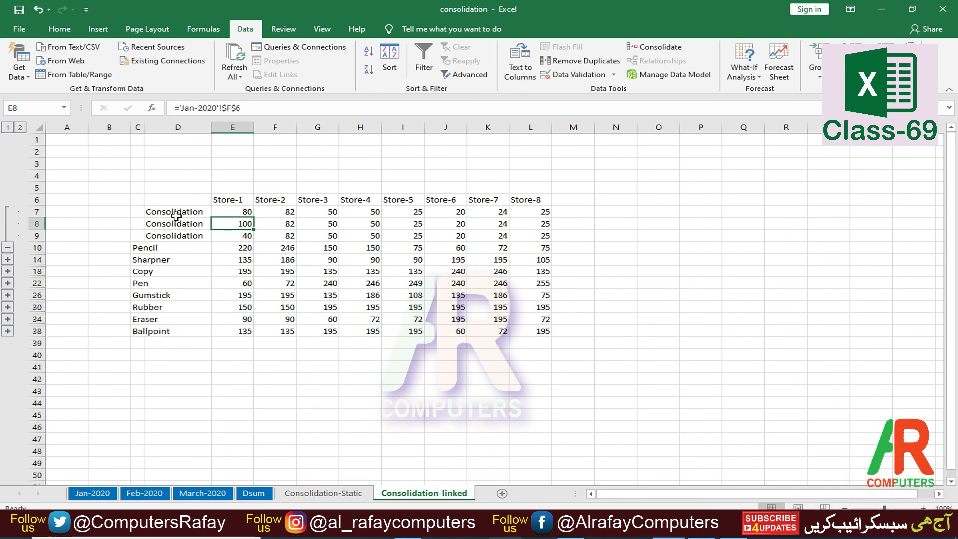
left_click_drag(176, 215, 196, 236)
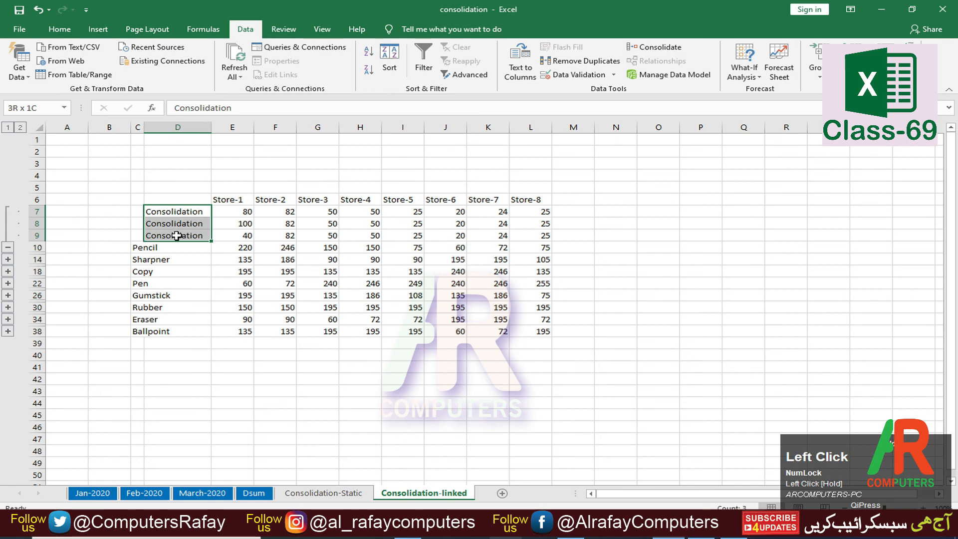
left_click(242, 214)
left_click(243, 225)
left_click(242, 236)
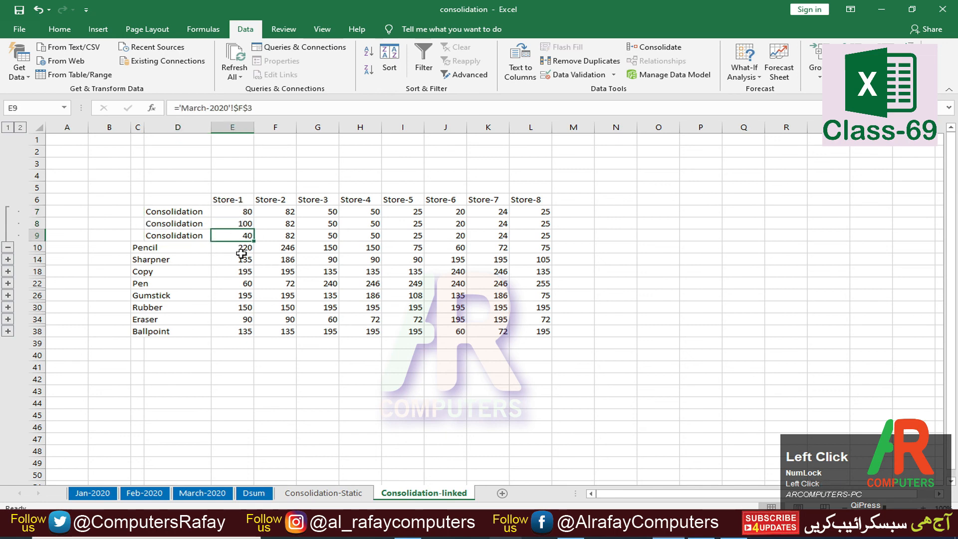
left_click(242, 248)
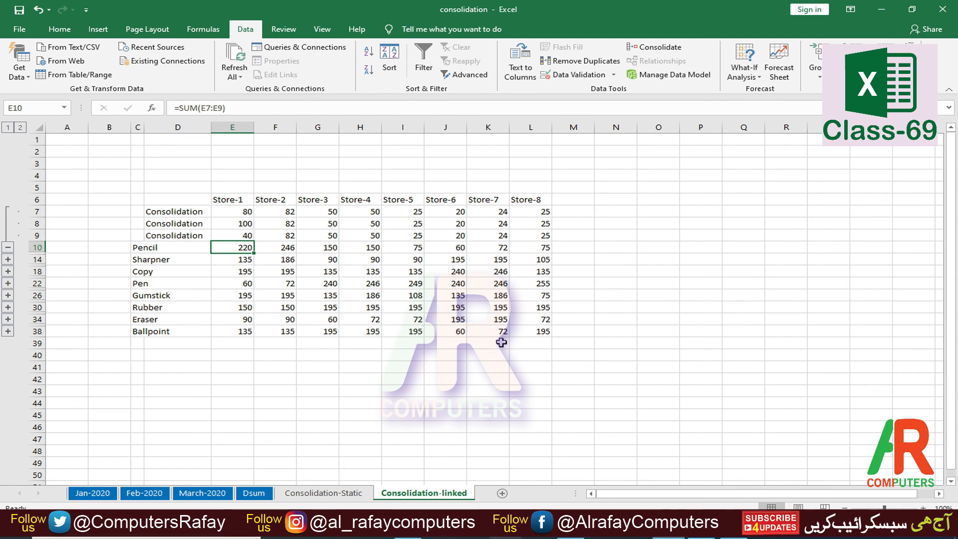
Expand all product groups on Consolidation-linked to review their detail rows, and collapse the whole outline to the product totals.
left_click(20, 129)
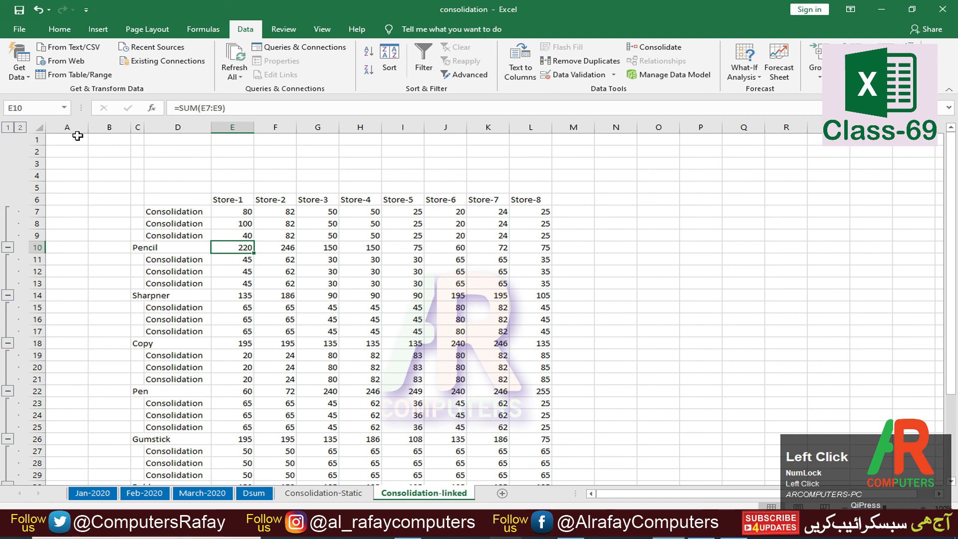
scroll(359, 337, "down", 5)
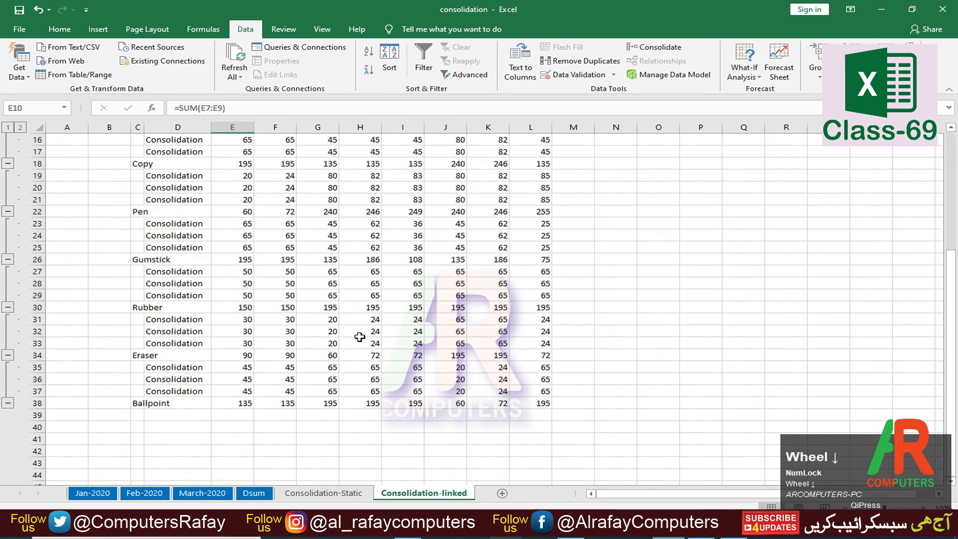
scroll(360, 268, "up", 5)
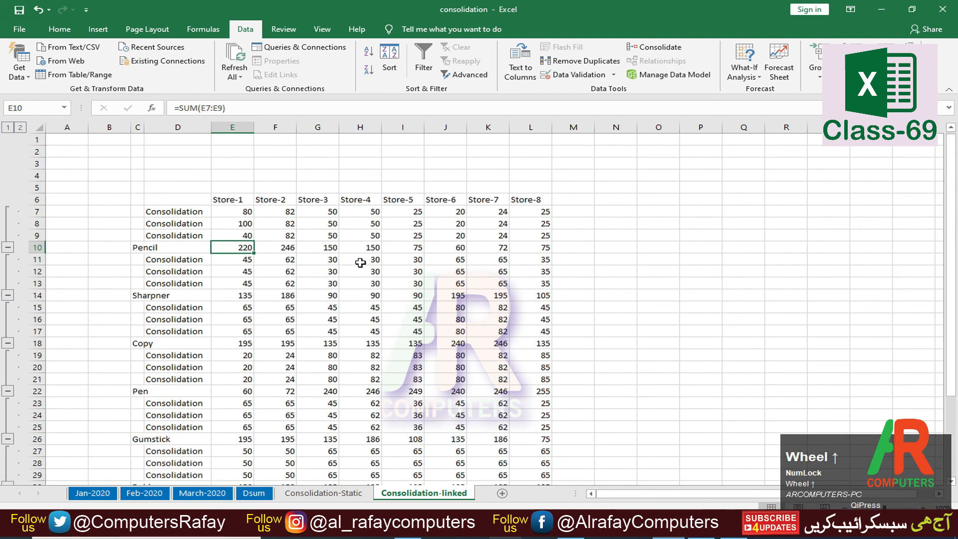
left_click(7, 128)
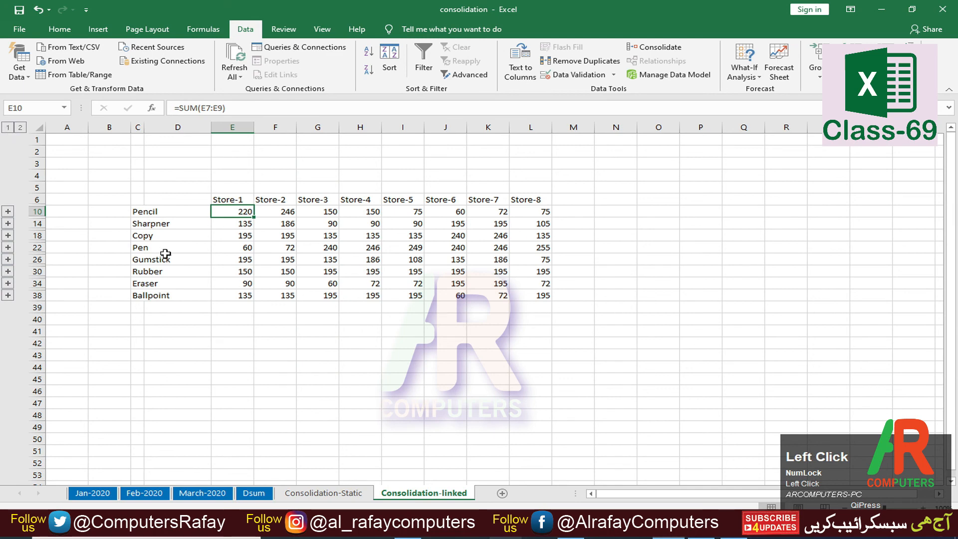